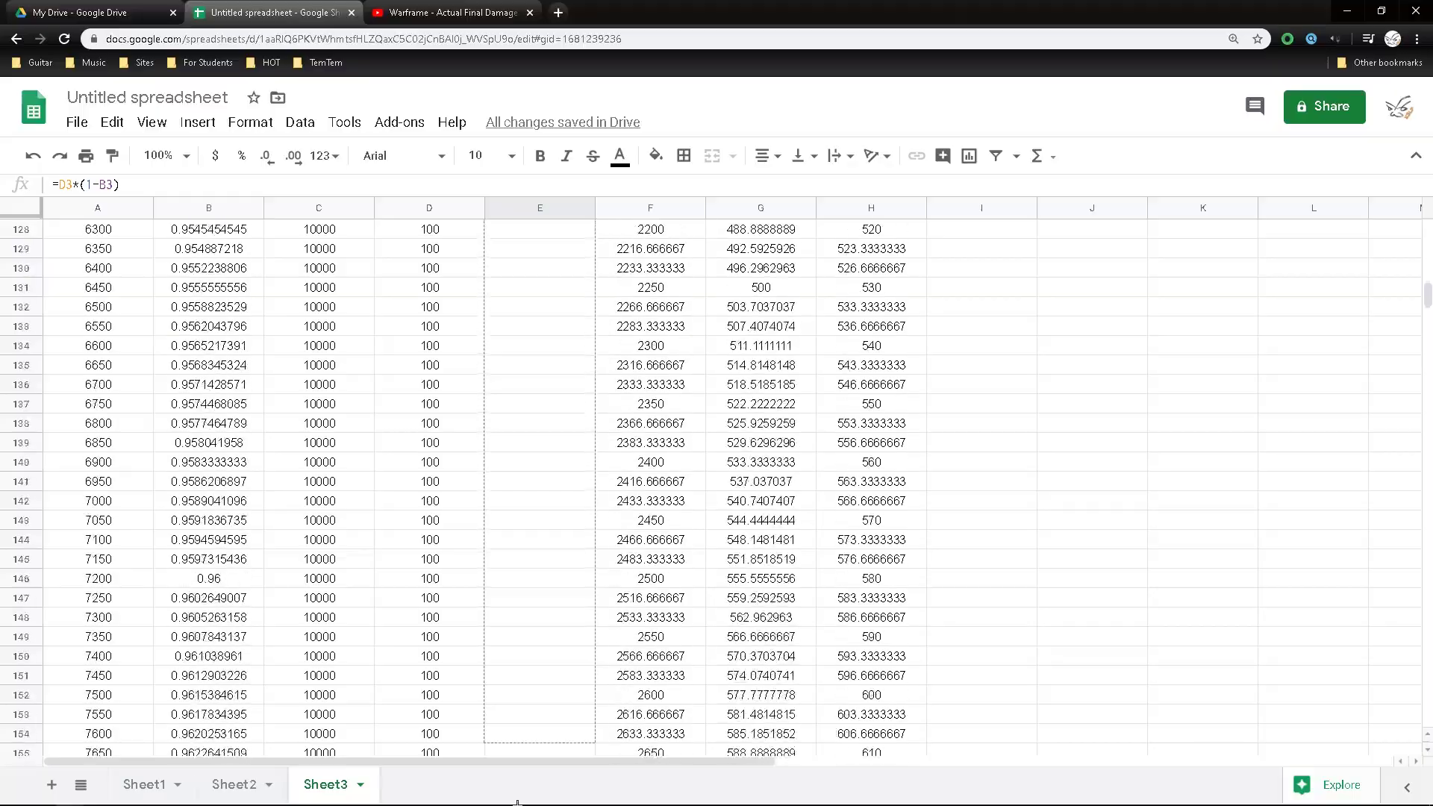
Step: Fill the Damage New1 formula down column E for every armor row
{"action": "scroll", "coordinate": [717, 486], "scroll_direction": "down", "scroll_amount": 20}
{"action": "scroll", "coordinate": [716, 485], "scroll_direction": "down", "scroll_amount": 20}
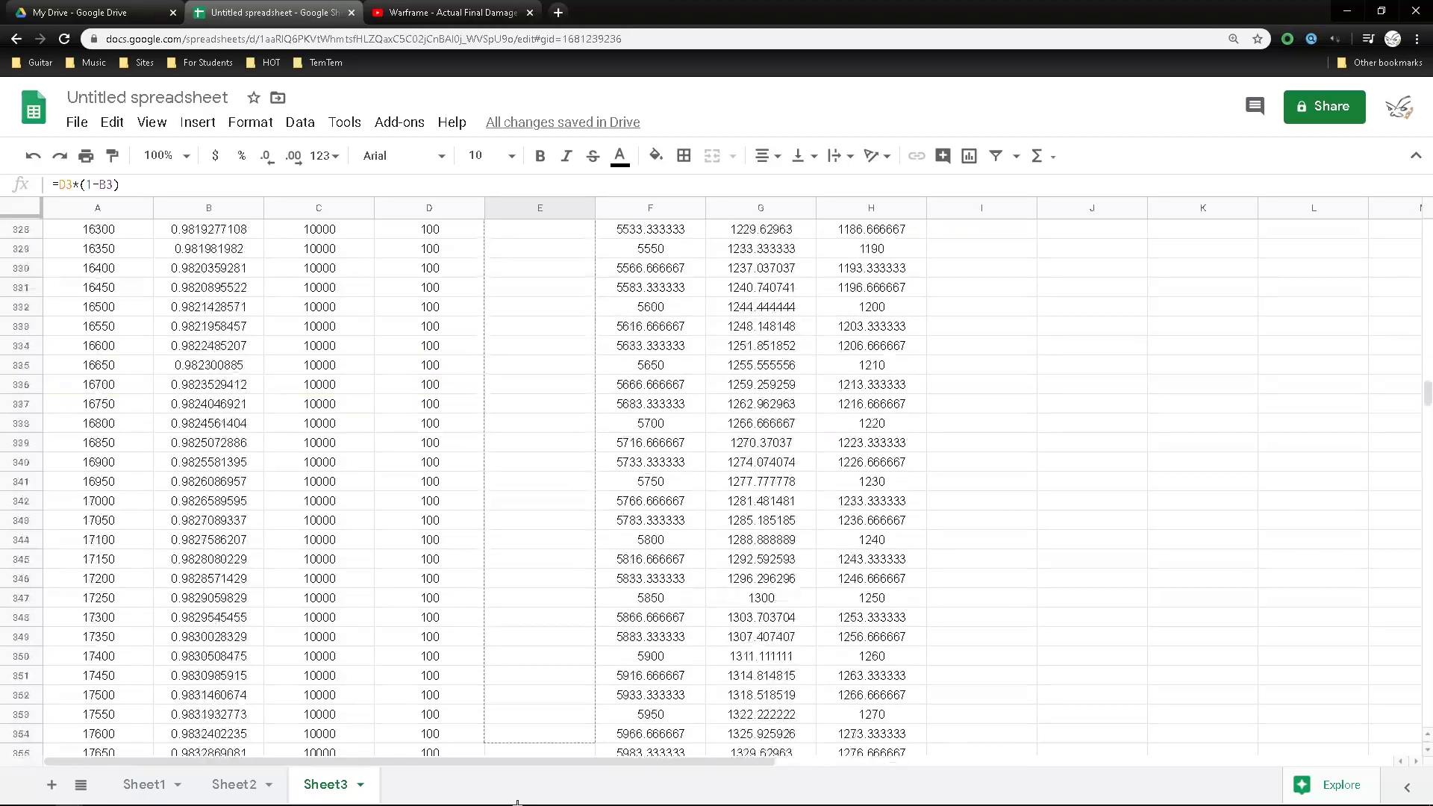
{"action": "left_click_drag", "start_coordinate": [517, 802], "coordinate": [576, 377]}
{"action": "scroll", "coordinate": [746, 336], "scroll_direction": "up", "scroll_amount": 20}
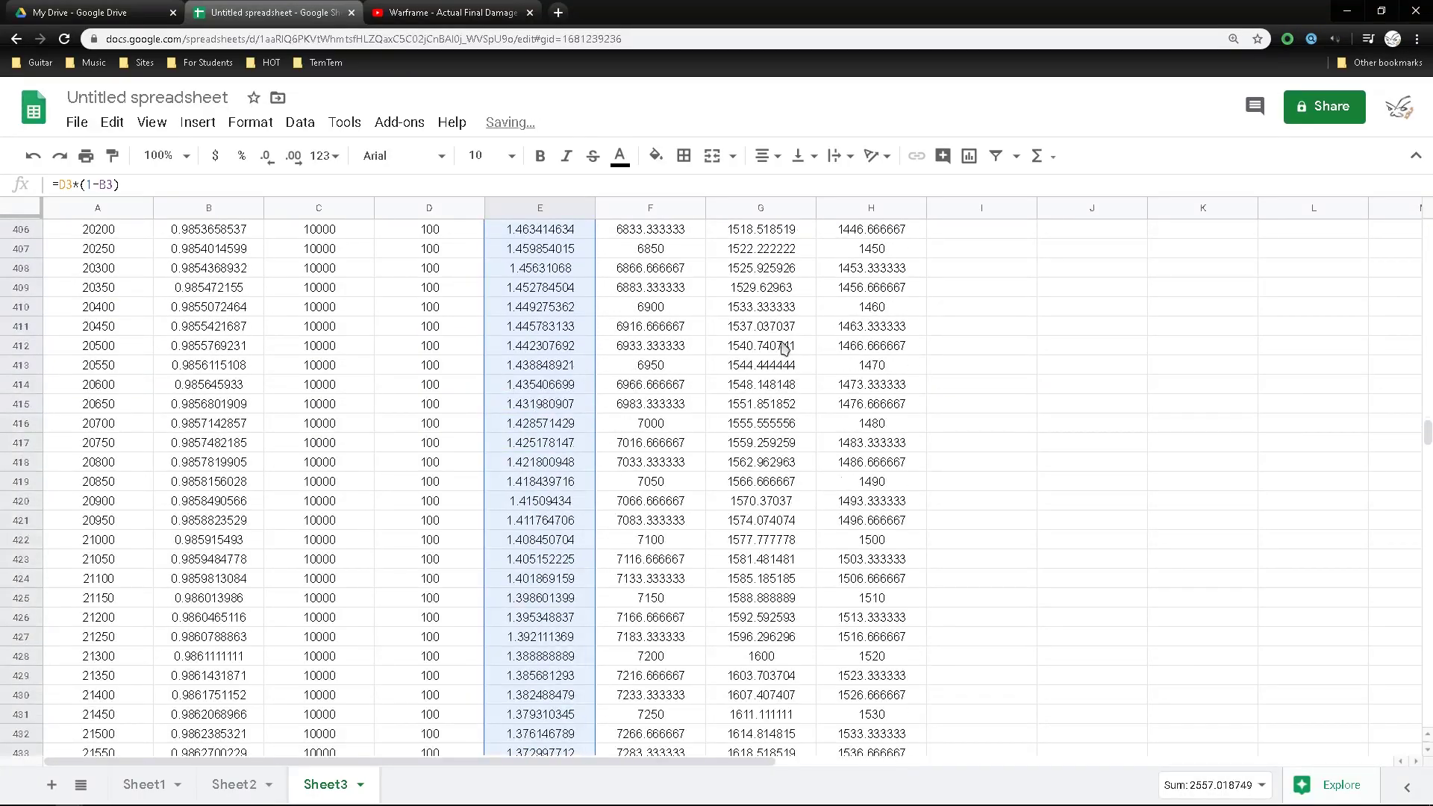
{"action": "scroll", "coordinate": [784, 324], "scroll_direction": "up", "scroll_amount": 20}
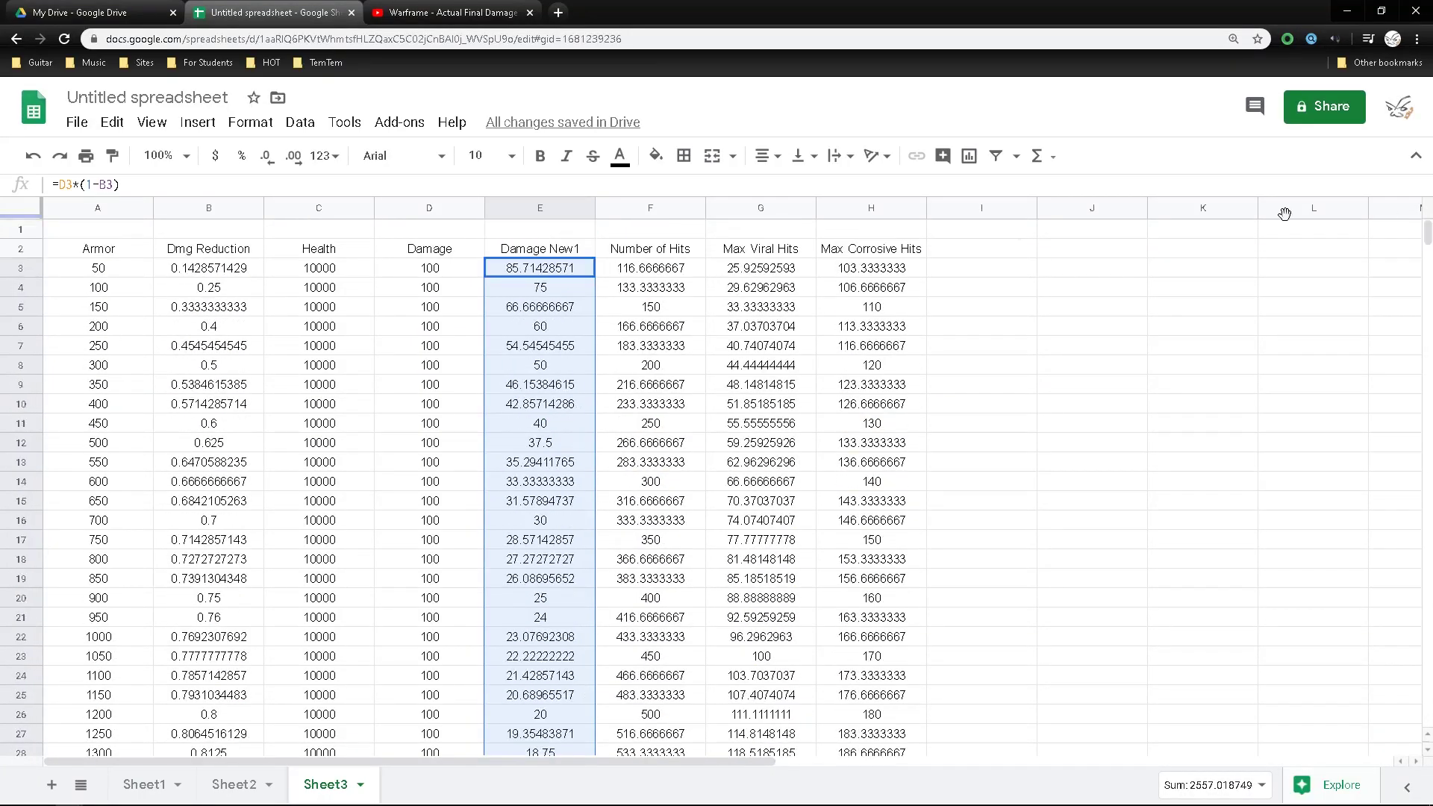
Step: Insert blank columns before G and Max Corrosive Hits, and take the damage expression from H3
{"action": "right_click", "coordinate": [784, 208]}
{"action": "left_click", "coordinate": [825, 288]}
{"action": "left_click", "coordinate": [912, 209]}
{"action": "left_click", "coordinate": [871, 267]}
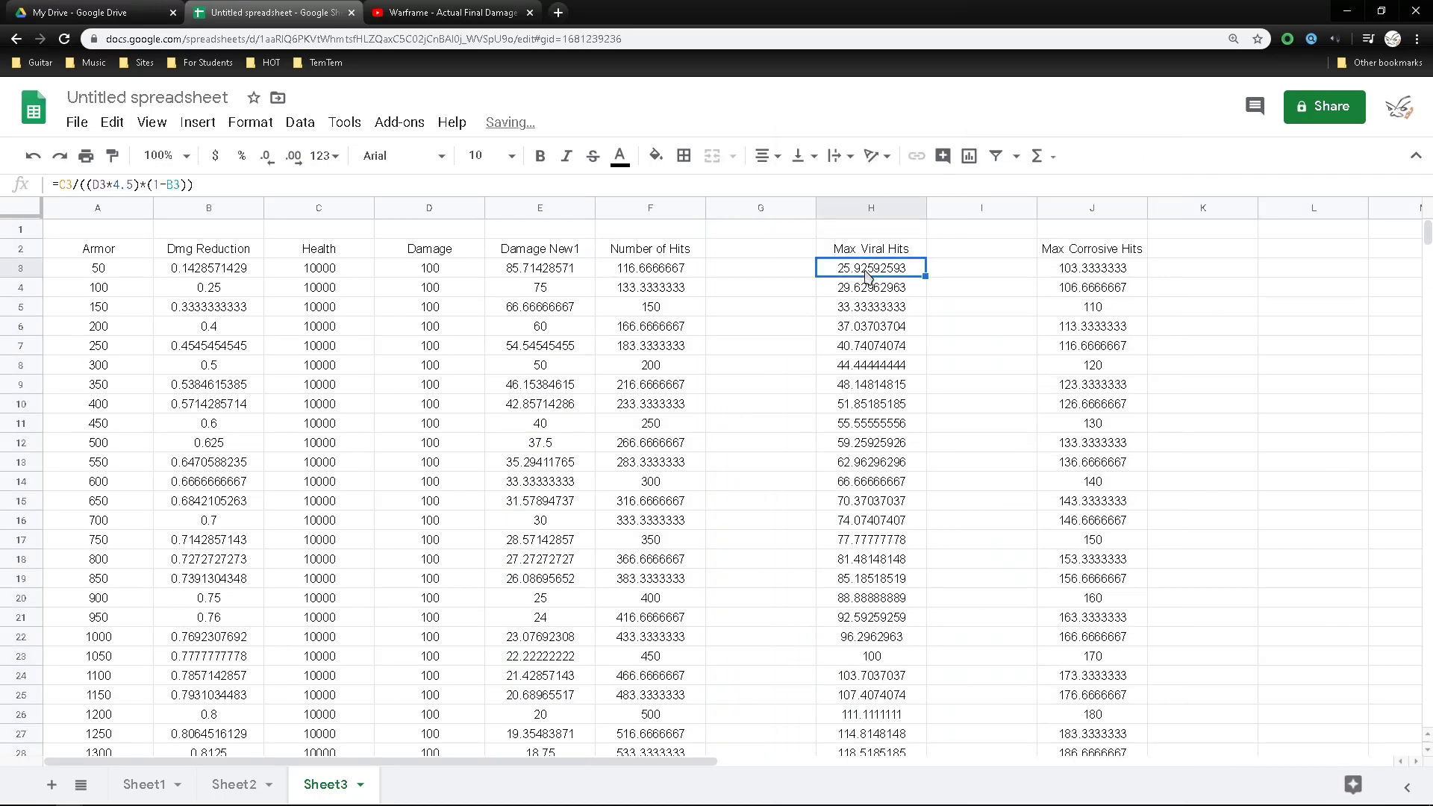
{"action": "left_click_drag", "start_coordinate": [87, 184], "coordinate": [189, 185]}
{"action": "key", "text": "ctrl+c"}
{"action": "left_click", "coordinate": [761, 270]}
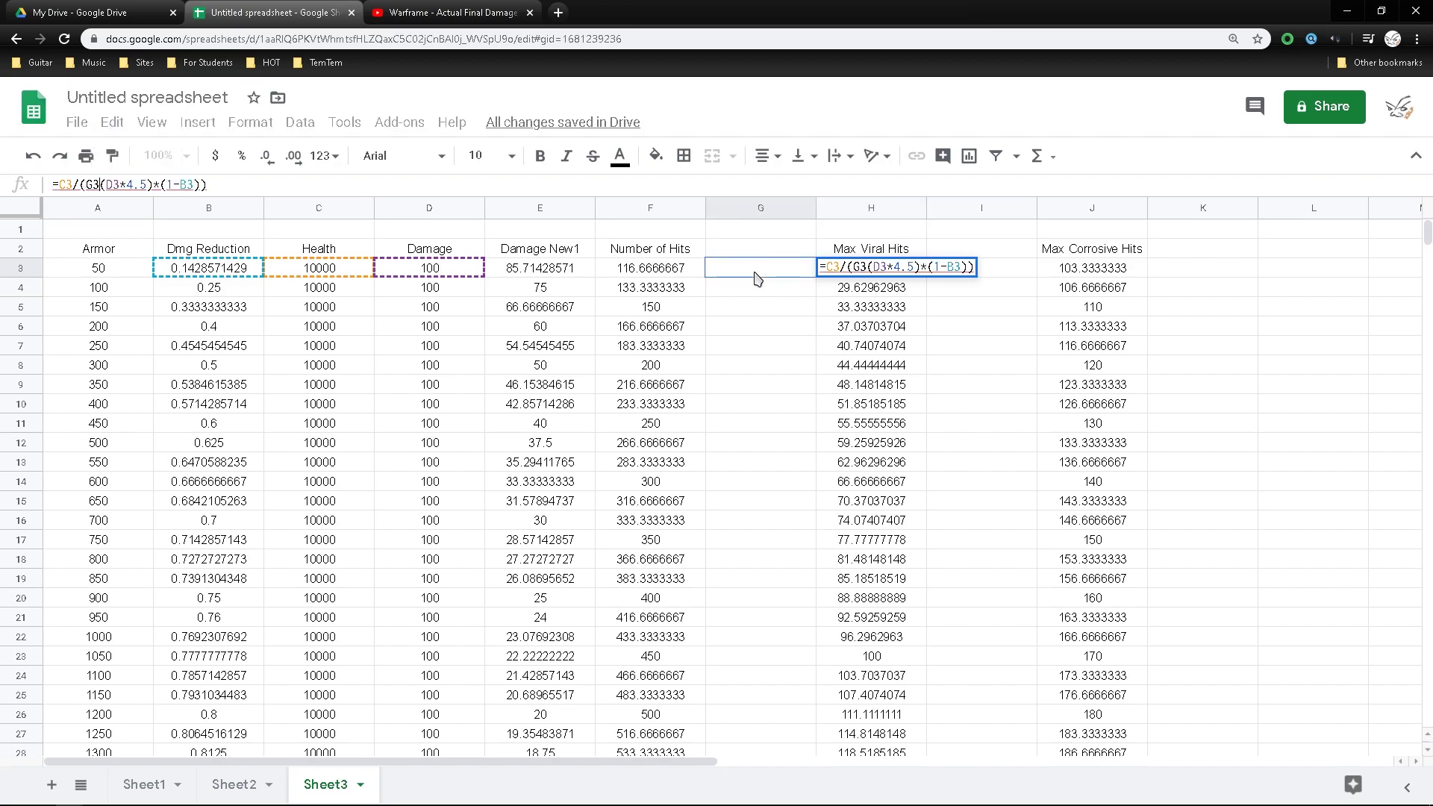
{"action": "key", "text": "Escape"}
Step: Enter =(D3*4.5)*(1-B3) in G3, title G2 'Damage New2', and fill it down column G
{"action": "left_click", "coordinate": [755, 268]}
{"action": "type", "text": "="}
{"action": "key", "text": "ctrl+v"}
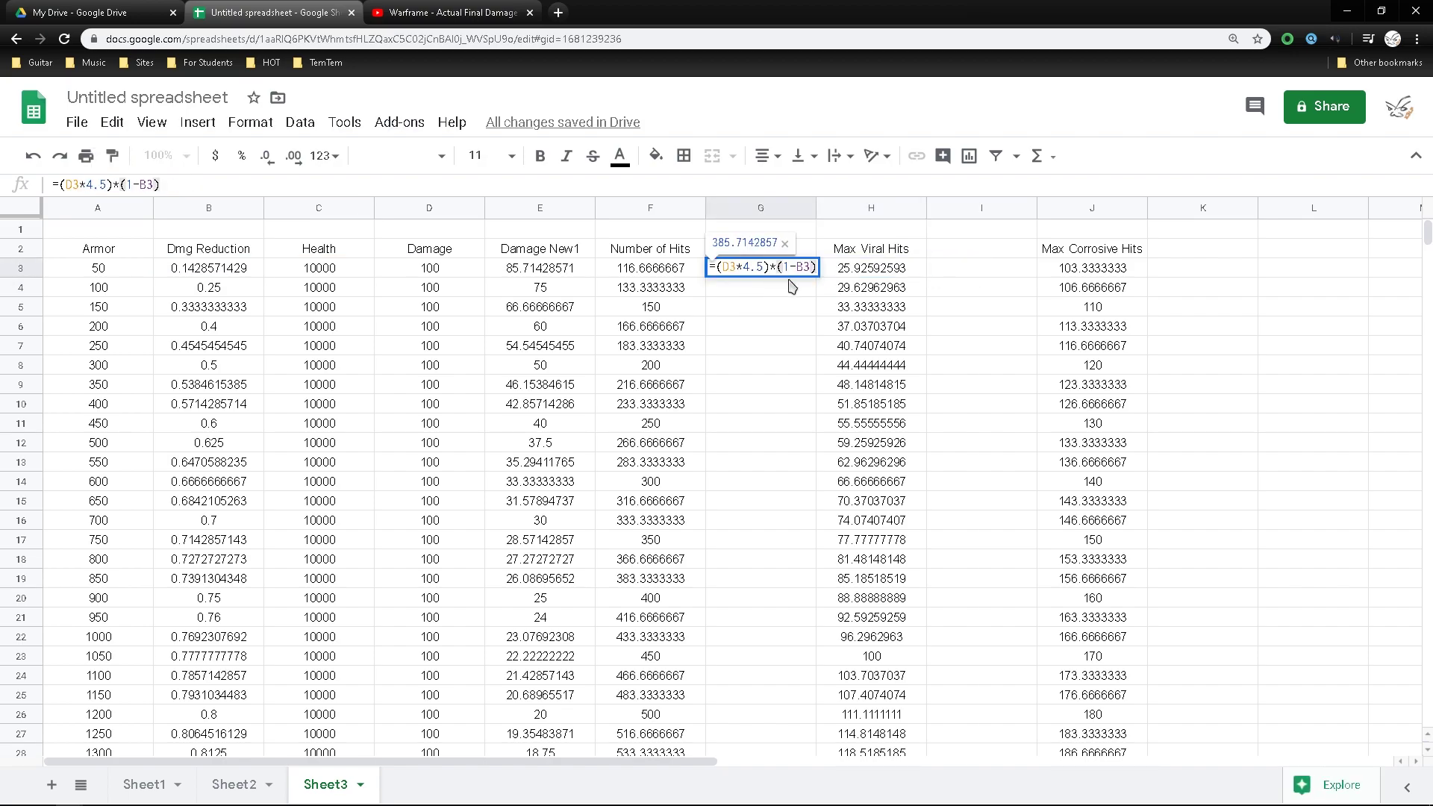
{"action": "left_click", "coordinate": [761, 252]}
{"action": "double_click", "coordinate": [759, 247]}
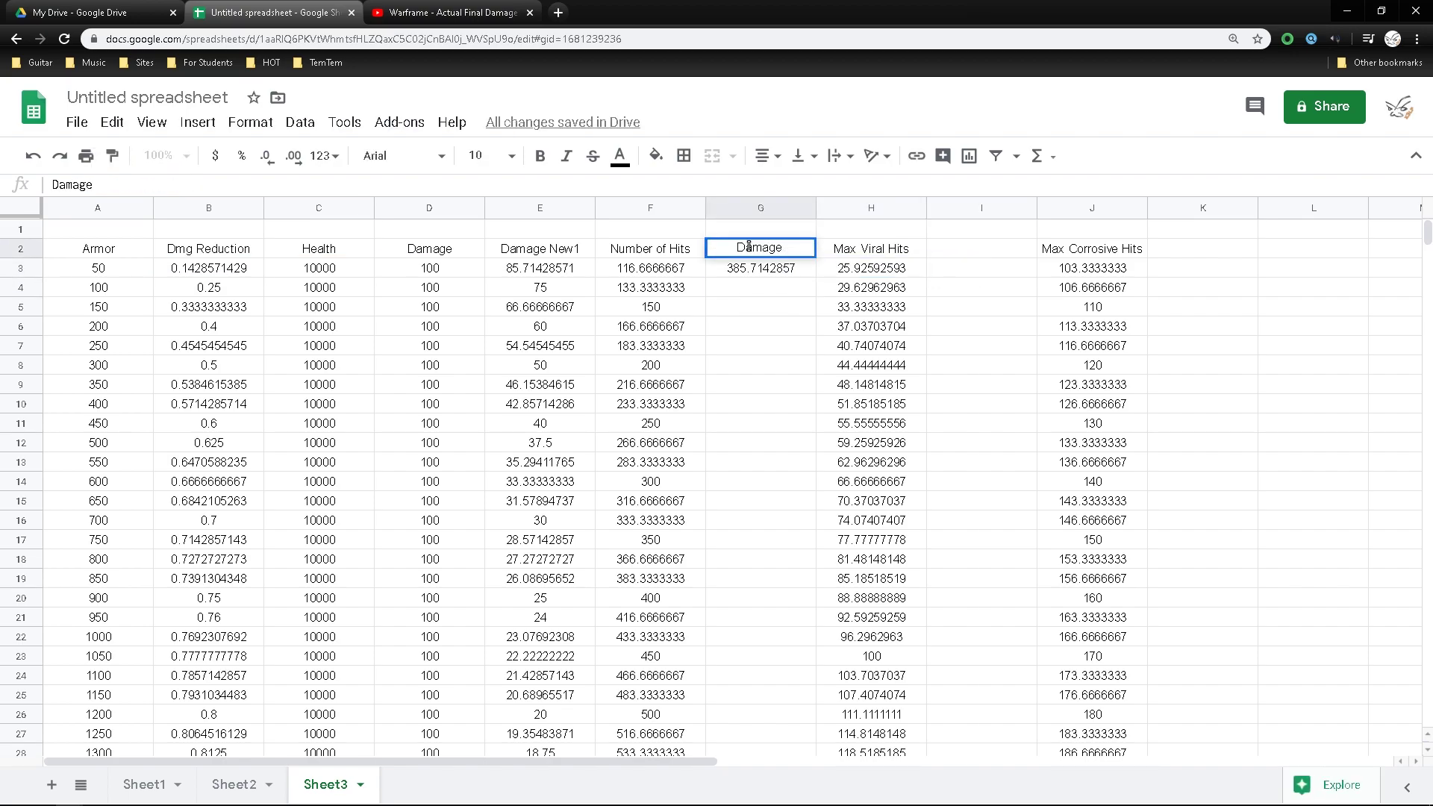
{"action": "left_click", "coordinate": [741, 283]}
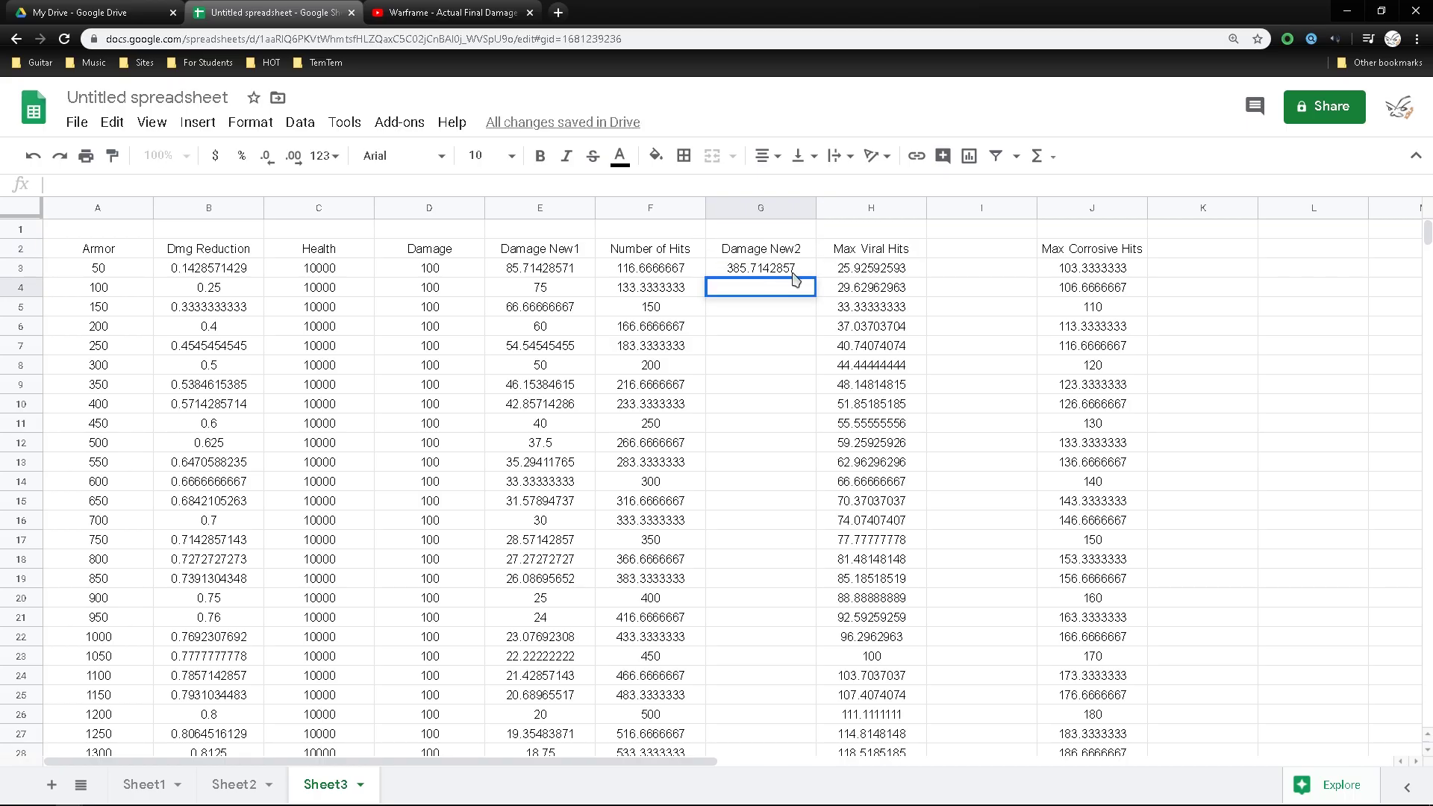
{"action": "left_click_drag", "start_coordinate": [815, 277], "coordinate": [813, 461]}
{"action": "scroll", "coordinate": [975, 362], "scroll_direction": "up", "scroll_amount": 20}
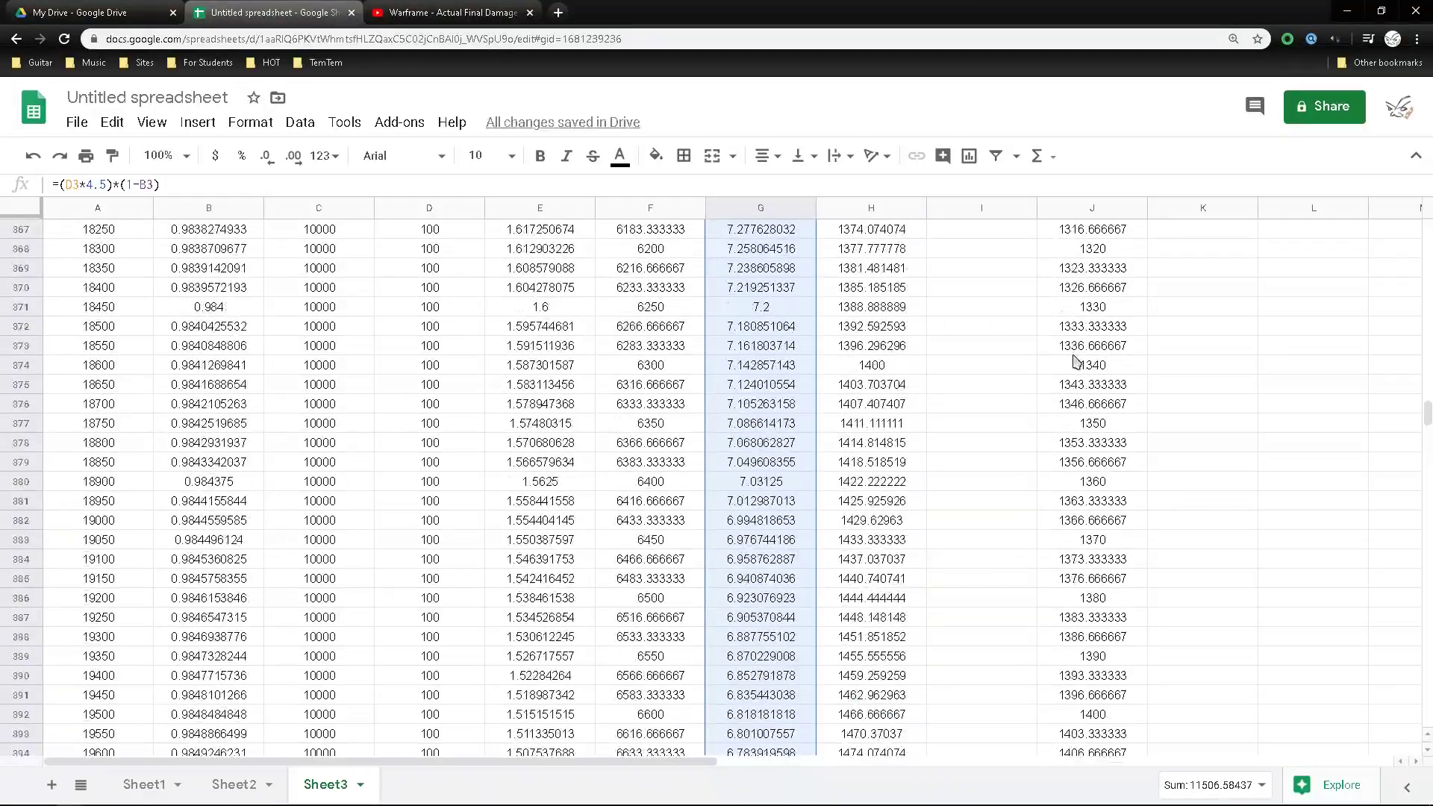
{"action": "scroll", "coordinate": [1081, 364], "scroll_direction": "up", "scroll_amount": 20}
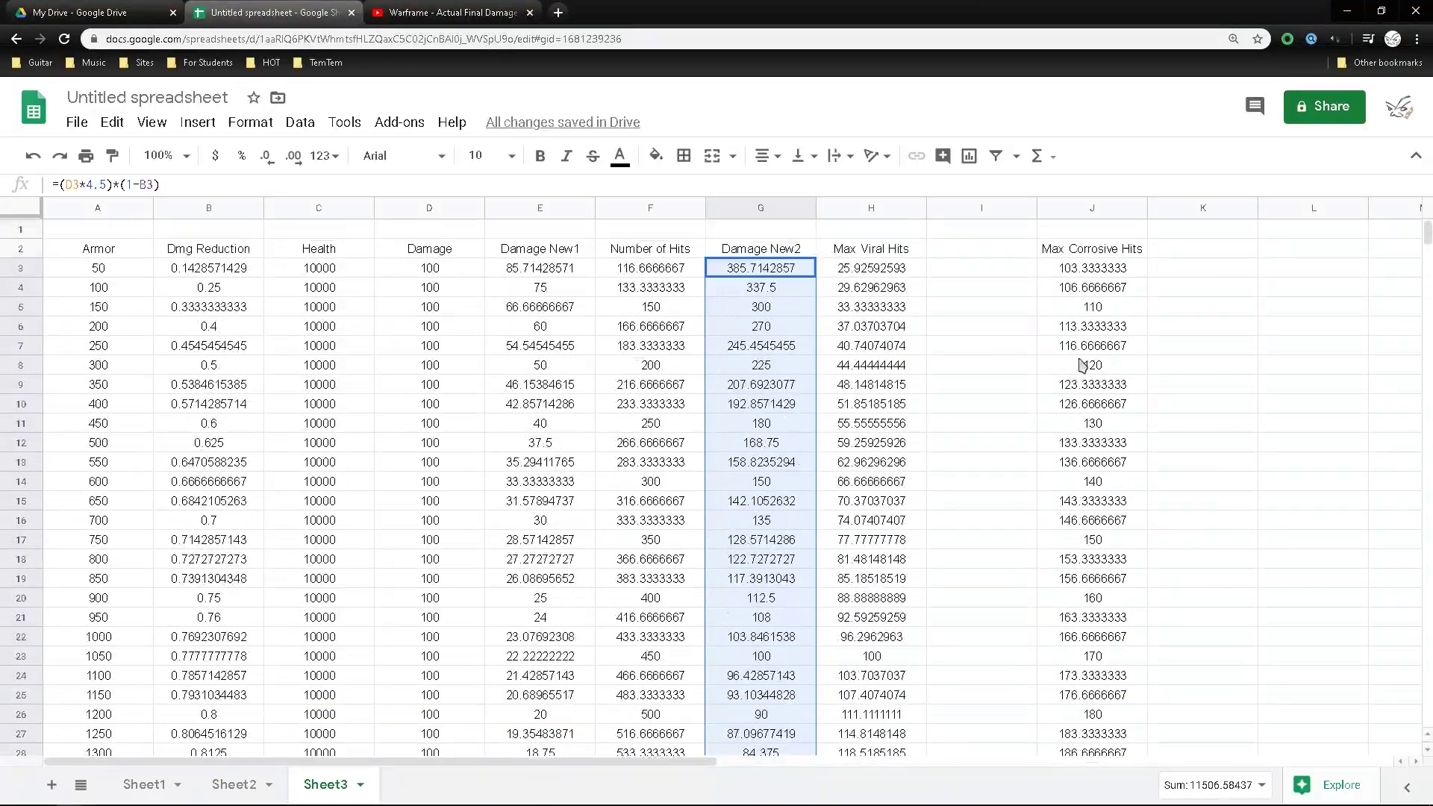
Step: Title I2 'Damage New3', put J3's corrosive damage expression into I3, and fill it down
{"action": "left_click", "coordinate": [974, 251]}
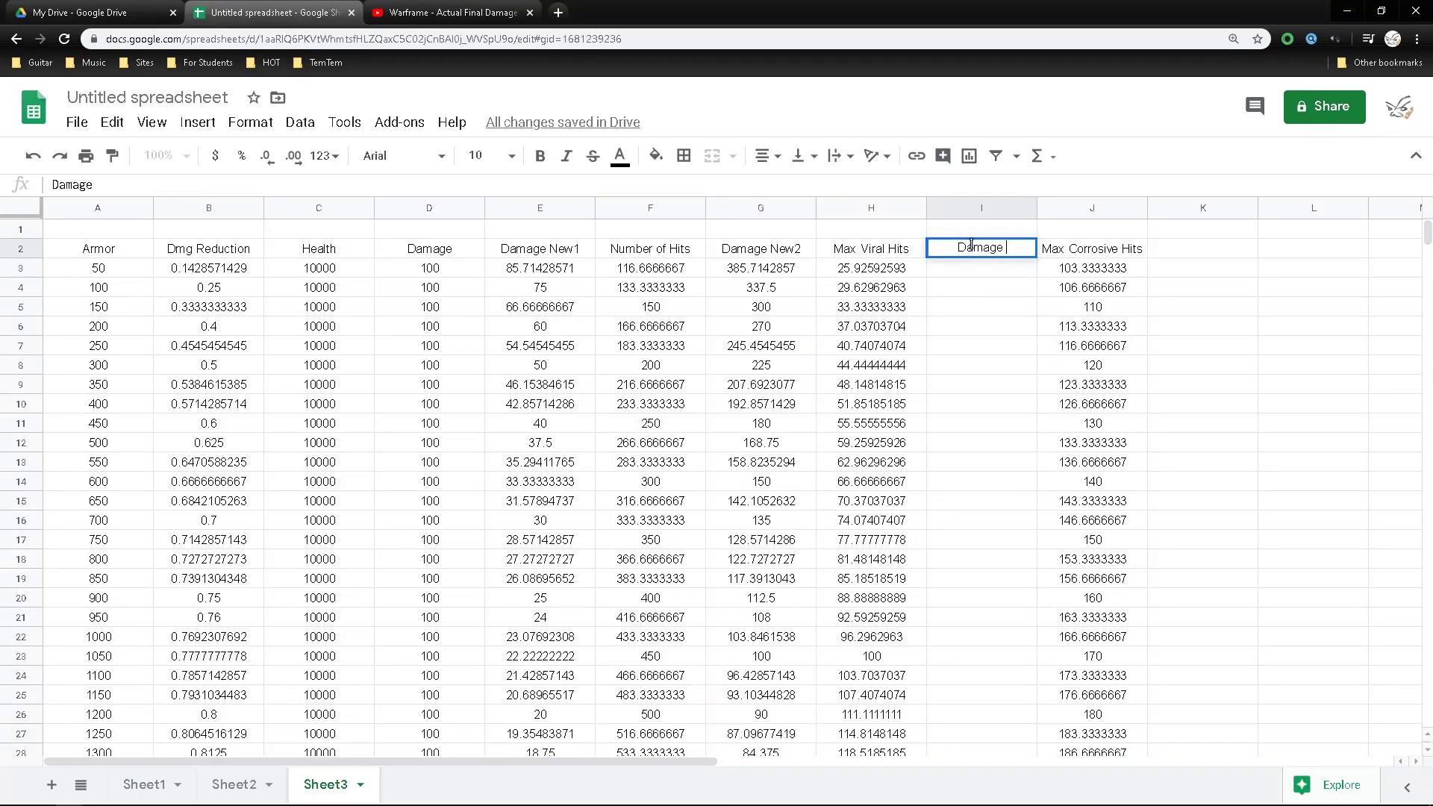
{"action": "left_click", "coordinate": [1092, 267]}
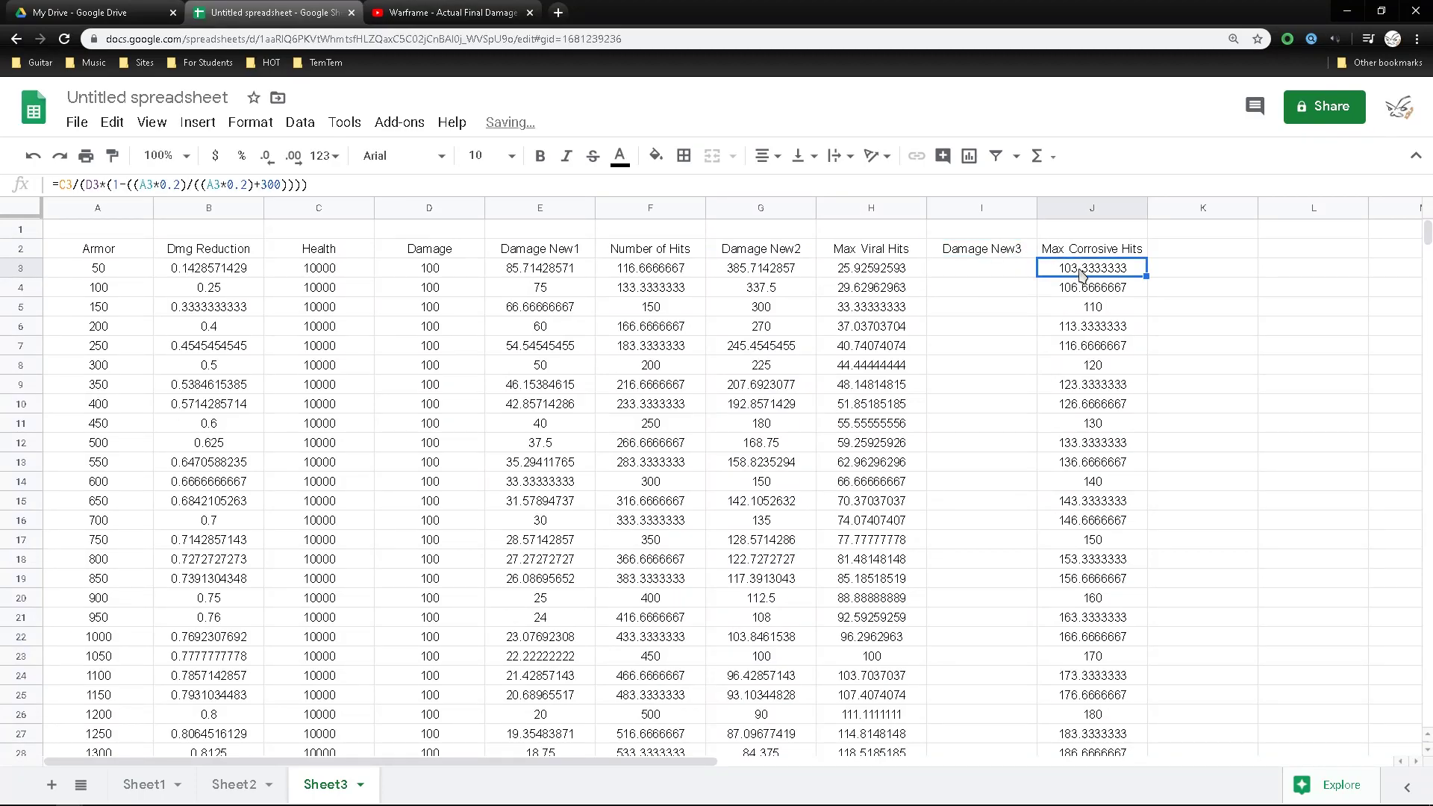
{"action": "triple_click", "coordinate": [81, 184]}
{"action": "key", "text": "ctrl+c"}
{"action": "double_click", "coordinate": [987, 270]}
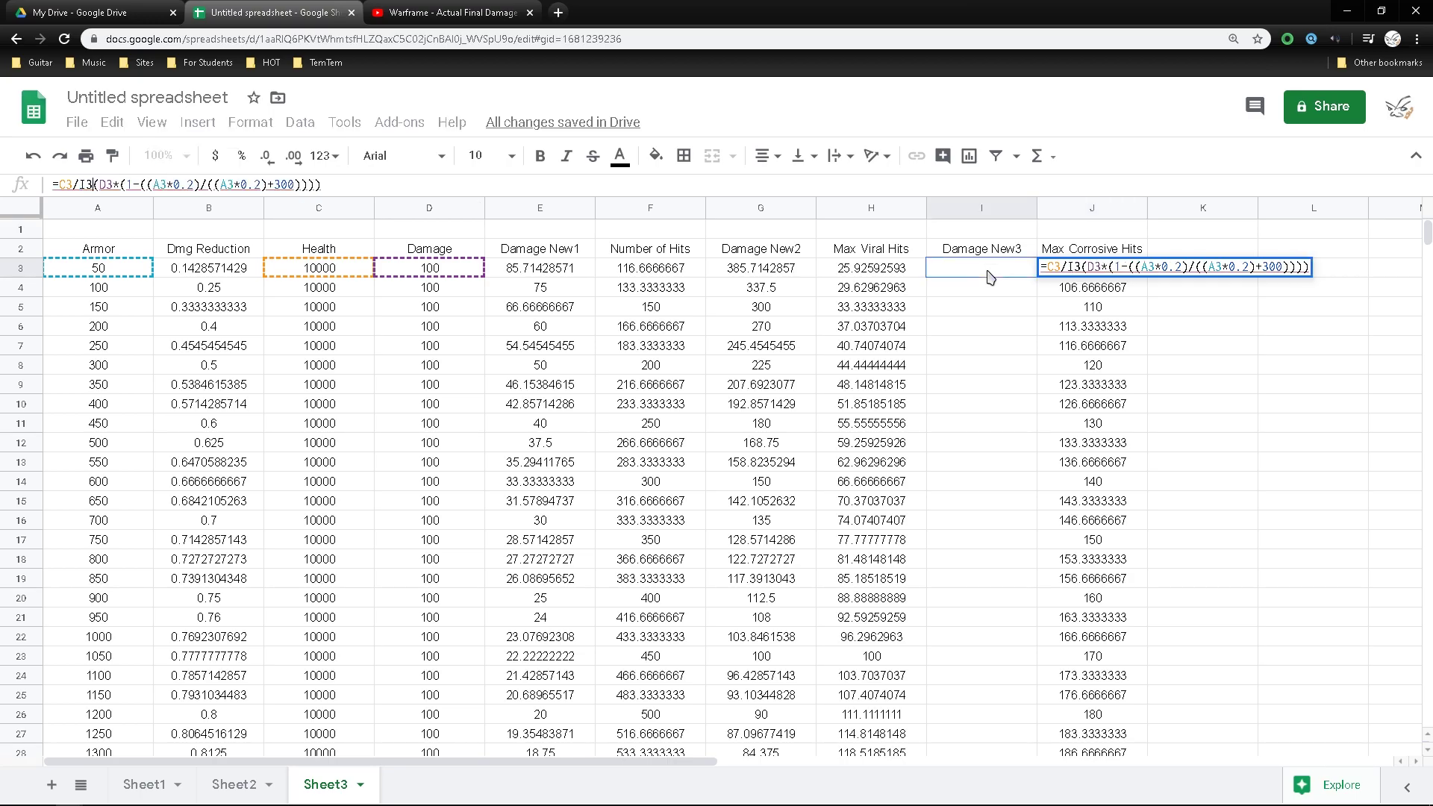
{"action": "key", "text": "ctrl+v"}
{"action": "type", "text": "="}
{"action": "key", "text": "Return"}
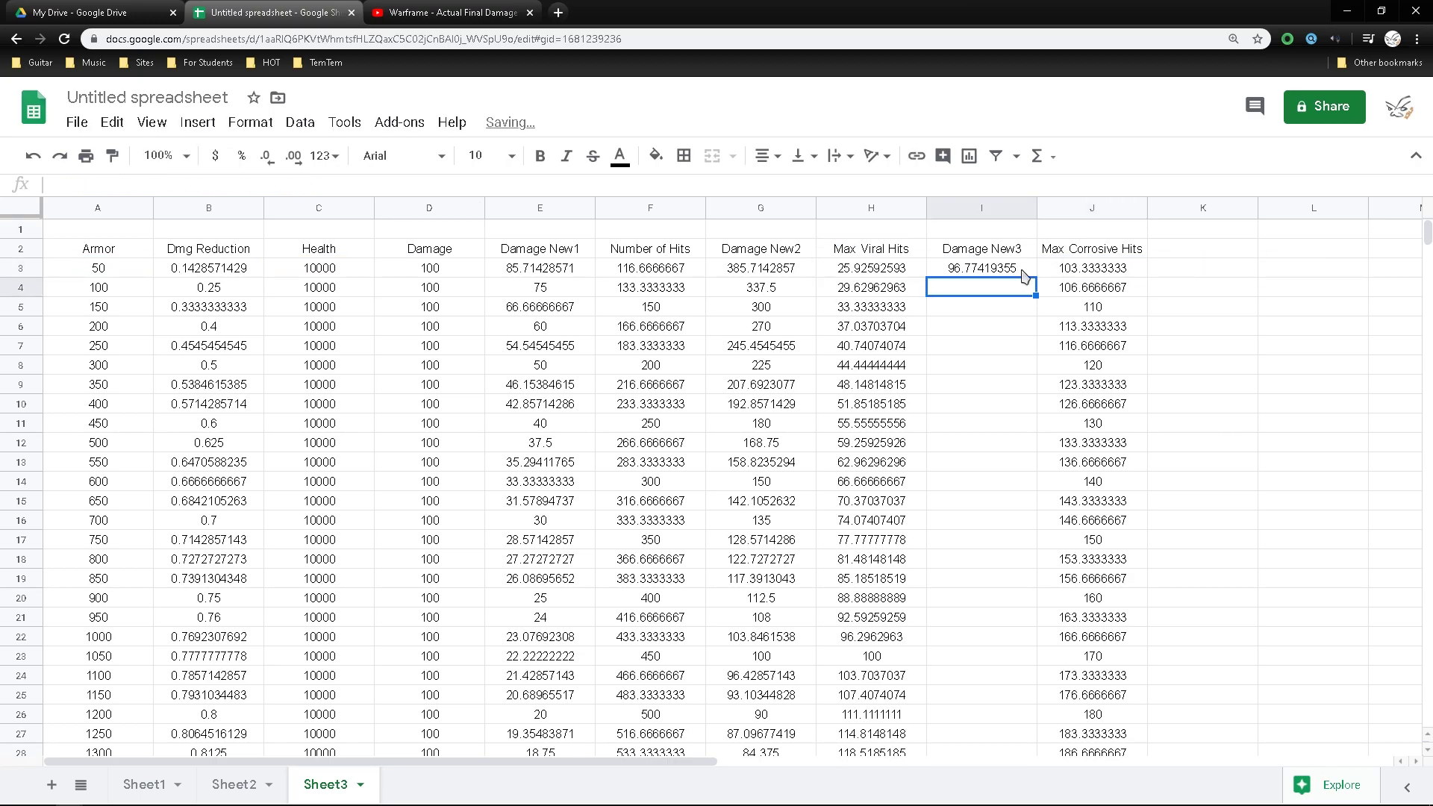
{"action": "left_click", "coordinate": [1015, 271]}
{"action": "left_click_drag", "start_coordinate": [1036, 276], "coordinate": [1082, 365]}
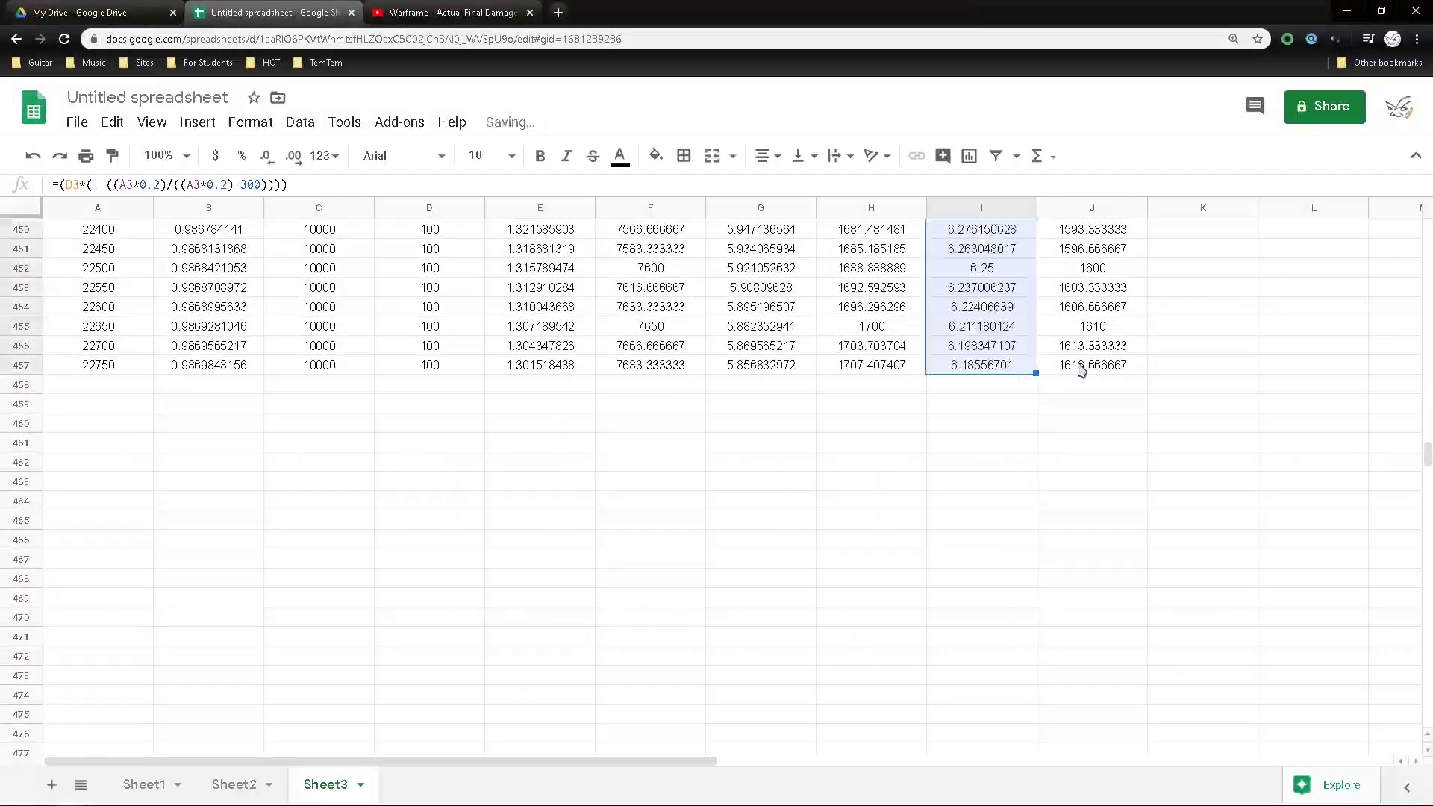
Step: Review the Max Corrosive Hits formula in J3 and the Damage New2 formula in G3 without changes
{"action": "scroll", "coordinate": [1081, 374], "scroll_direction": "up", "scroll_amount": 20}
{"action": "scroll", "coordinate": [1183, 374], "scroll_direction": "up", "scroll_amount": 20}
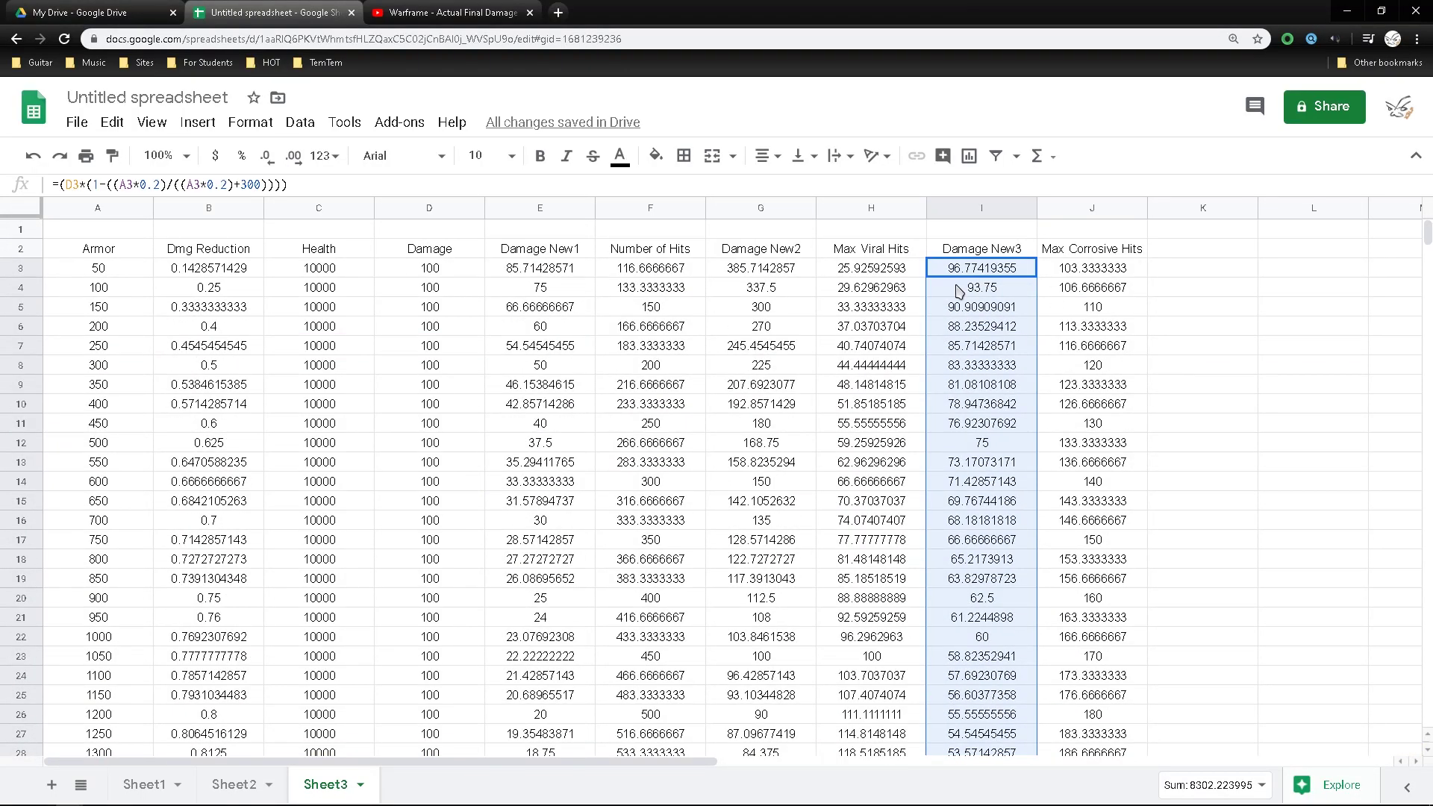
{"action": "left_click", "coordinate": [1027, 274]}
{"action": "left_click", "coordinate": [1091, 273]}
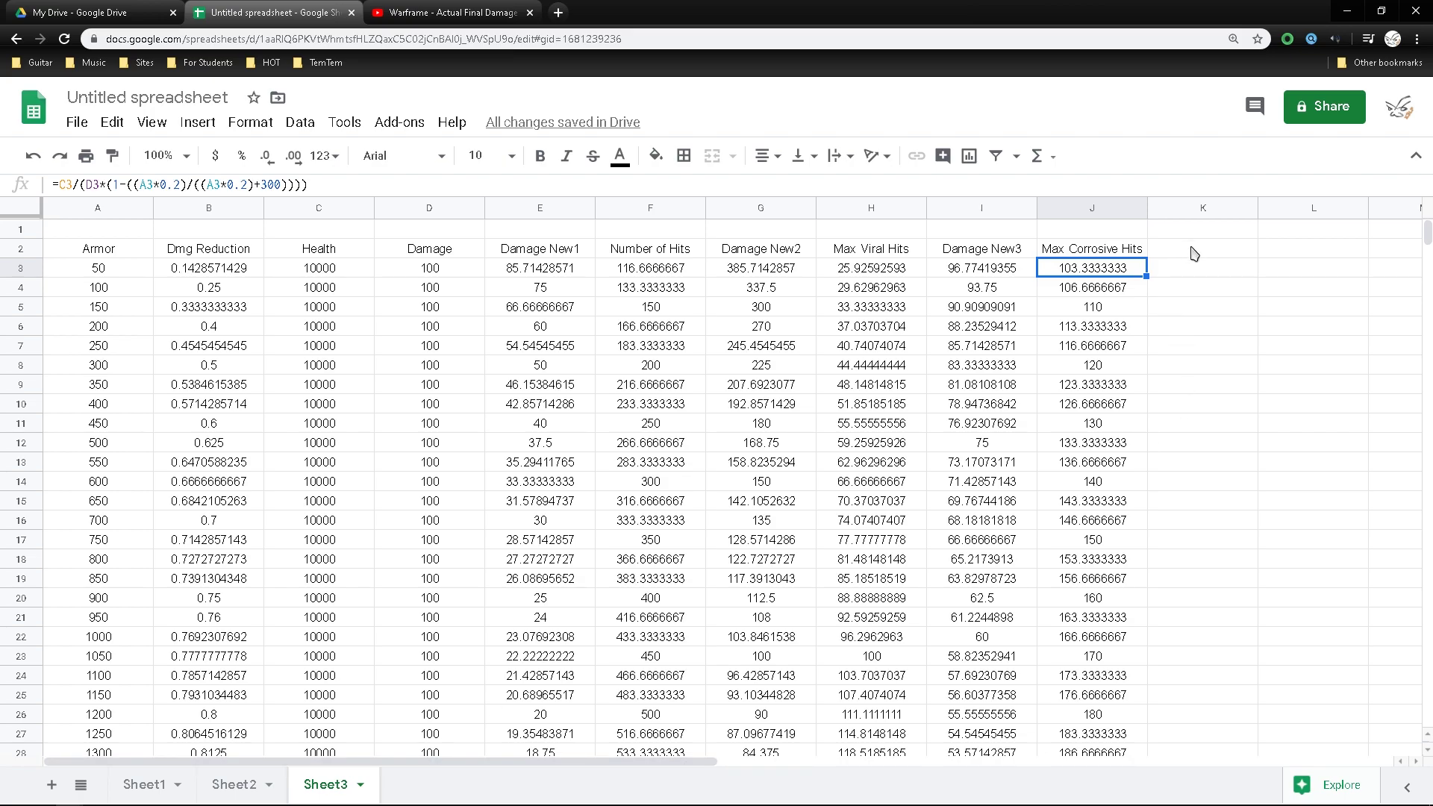
{"action": "left_click", "coordinate": [780, 275]}
{"action": "left_click", "coordinate": [1203, 276]}
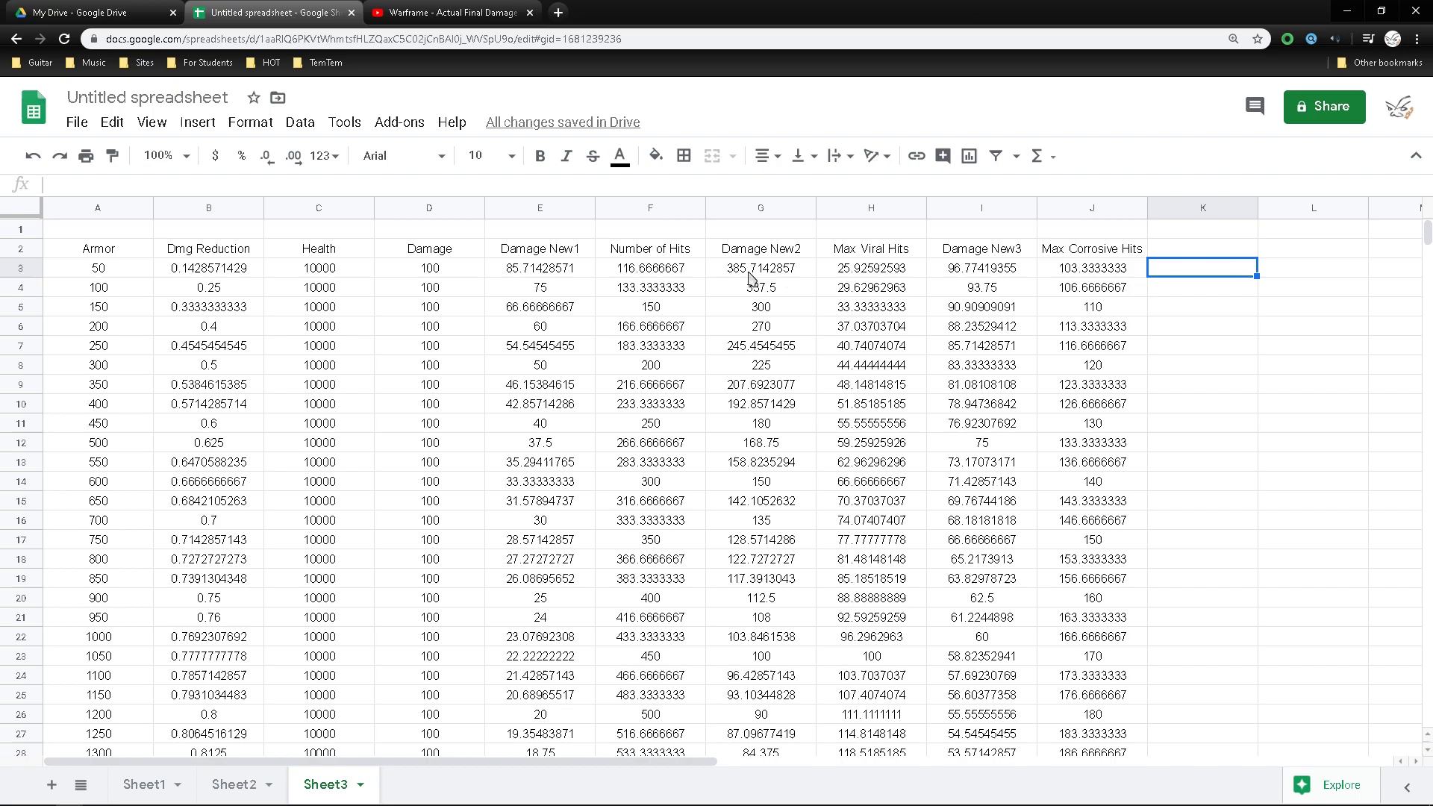
{"action": "left_click", "coordinate": [781, 275]}
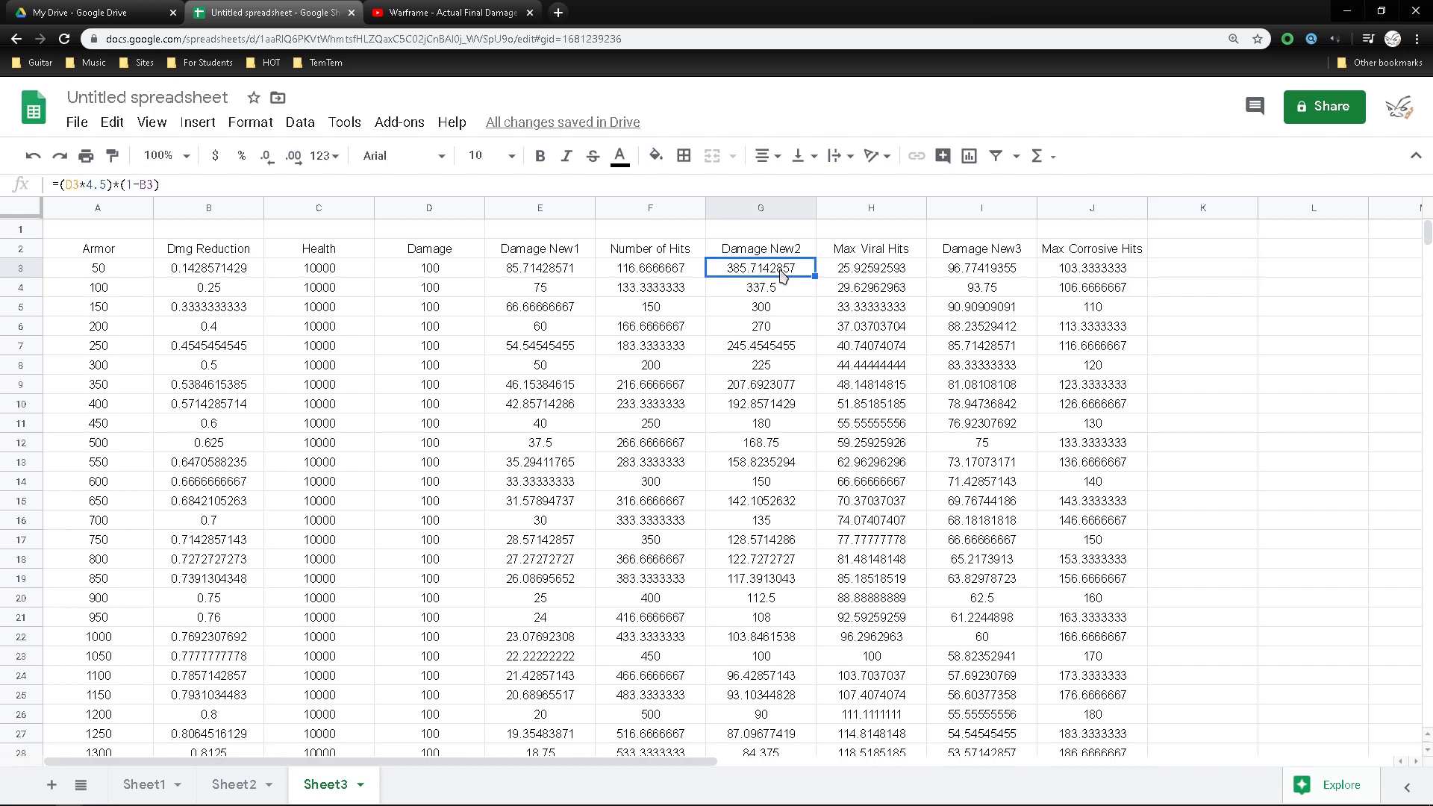
{"action": "double_click", "coordinate": [754, 269]}
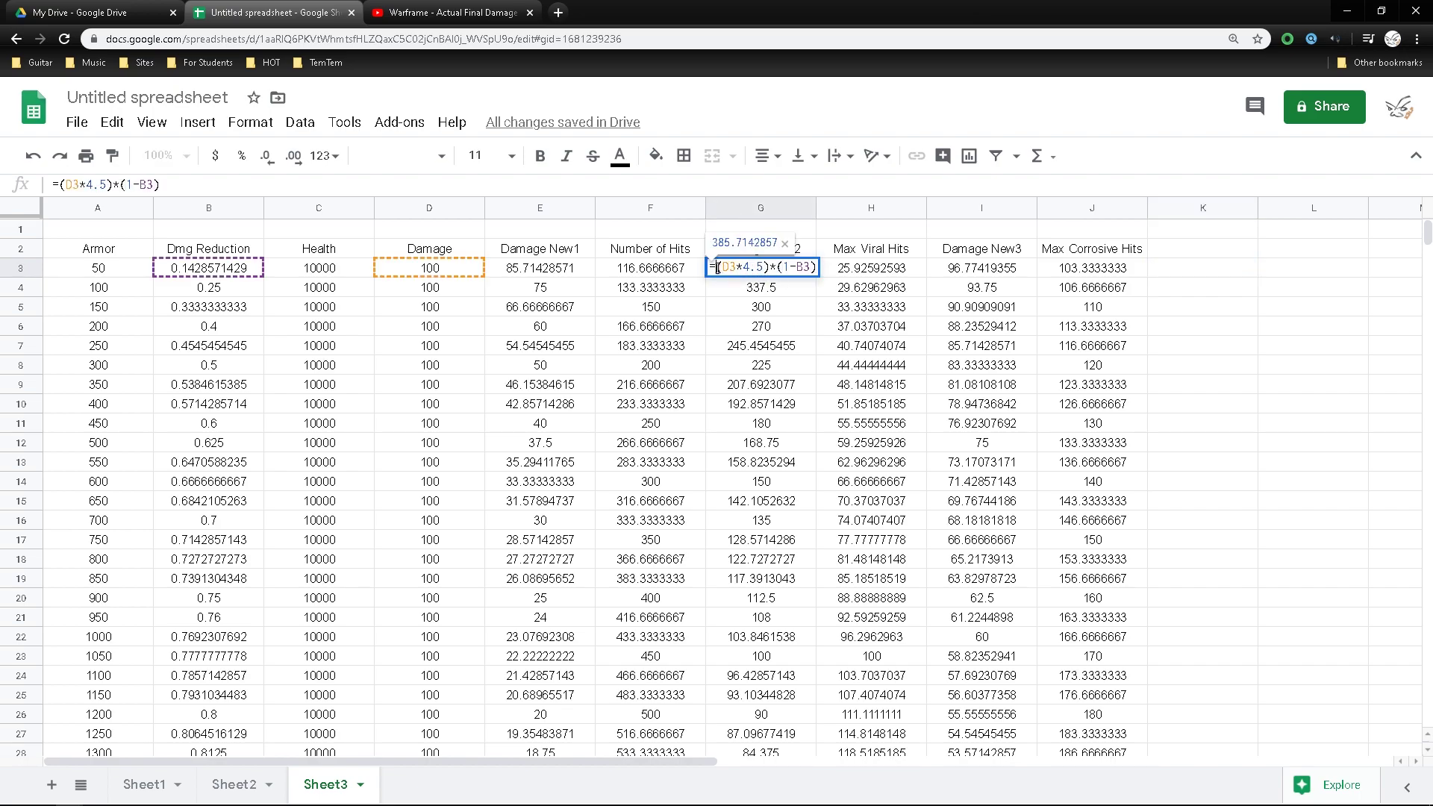
{"action": "key", "text": "Escape"}
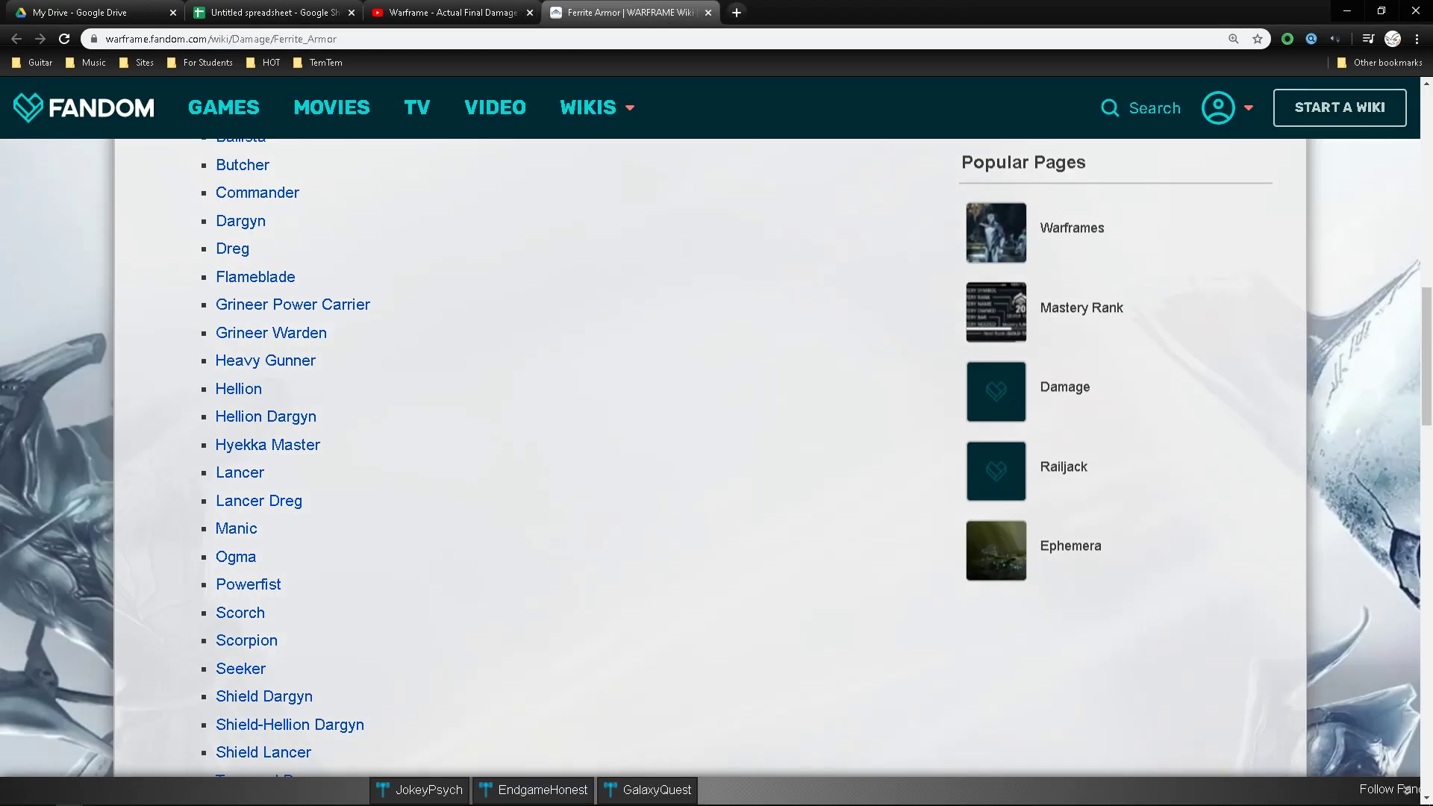
Step: Open the Cloned Flesh wiki page from Ferrite Armor and read its Viral +75% modifier
{"action": "key", "text": "ctrl+Tab"}
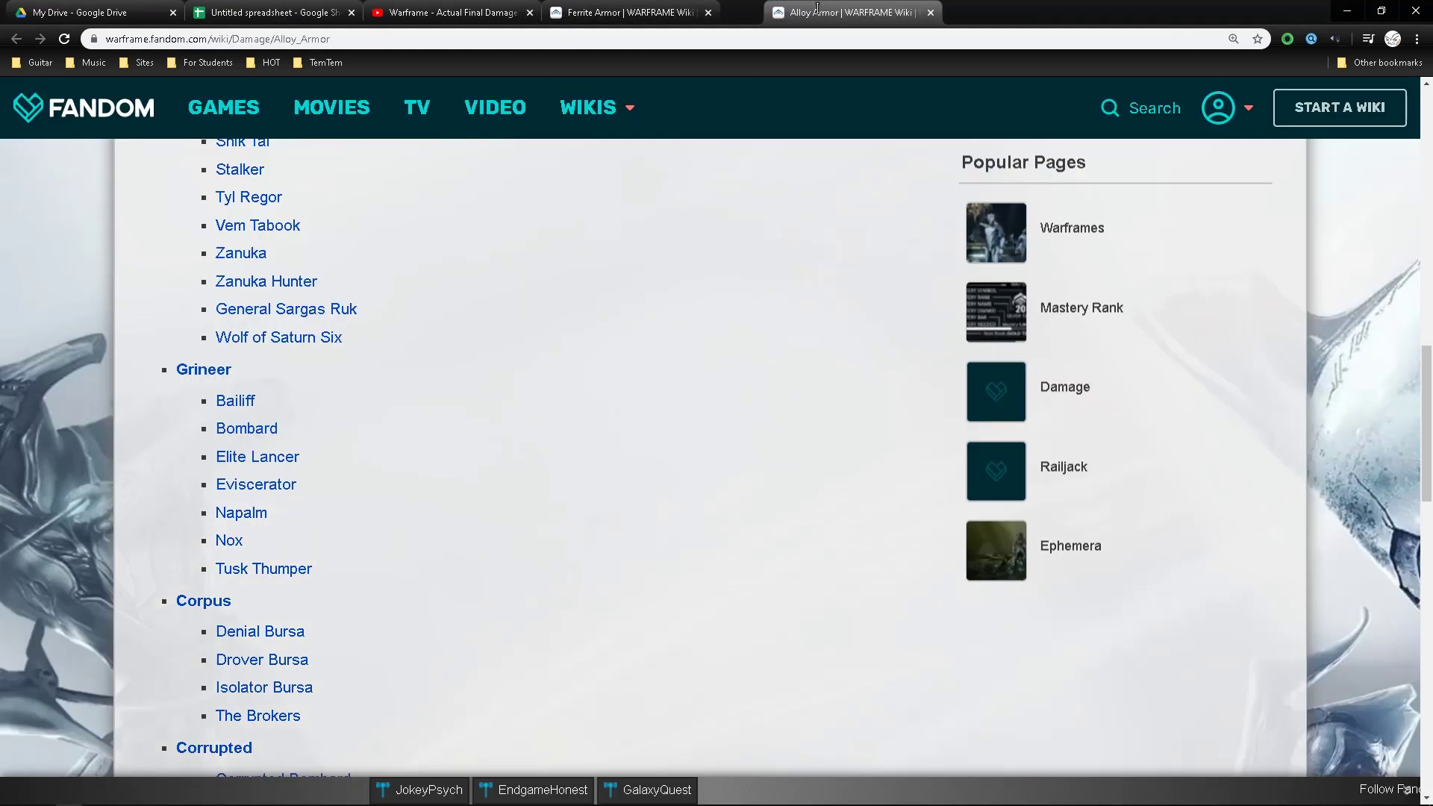
{"action": "key", "text": "ctrl+shift+Tab"}
{"action": "scroll", "coordinate": [825, 324], "scroll_direction": "up", "scroll_amount": 10}
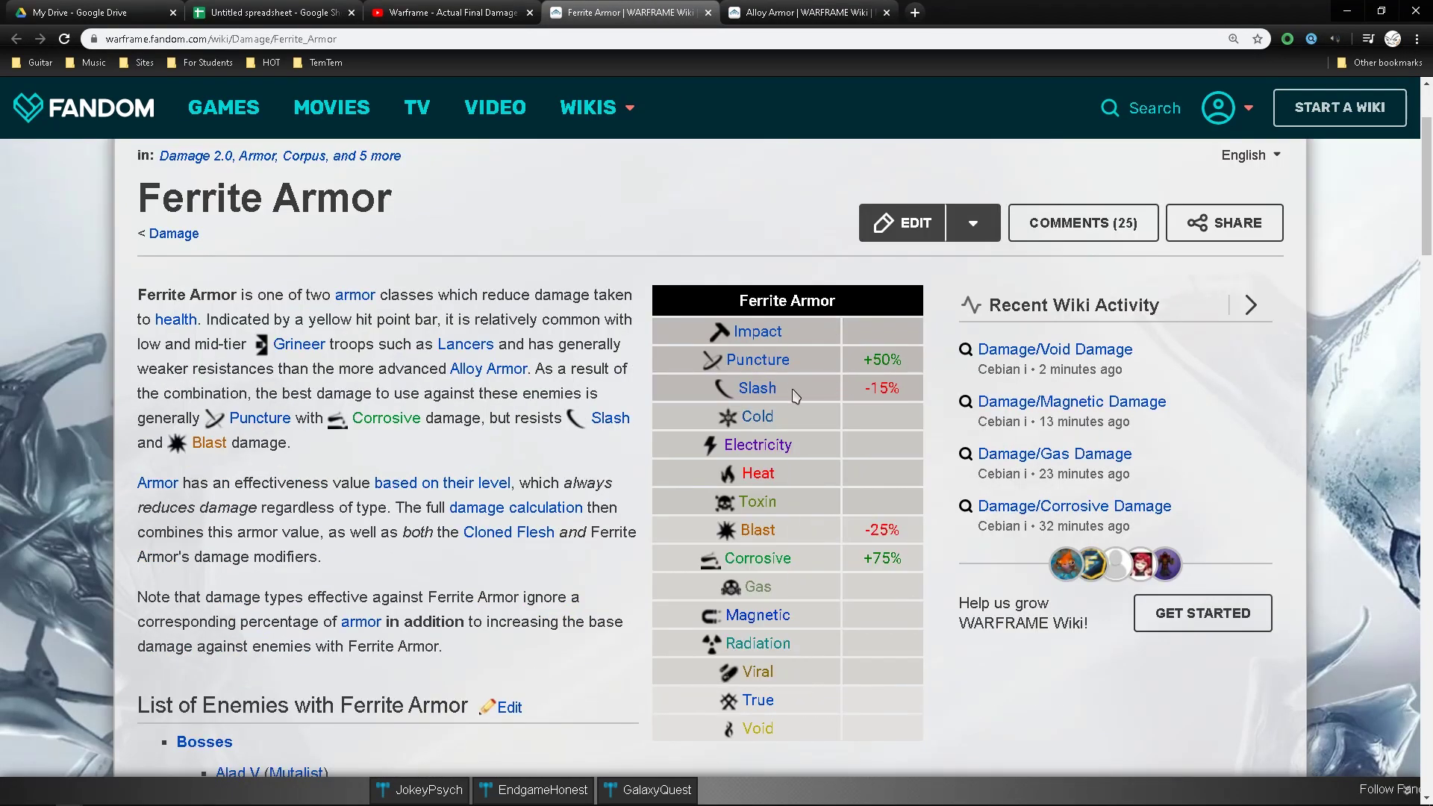
{"action": "scroll", "coordinate": [812, 521], "scroll_direction": "down", "scroll_amount": 1}
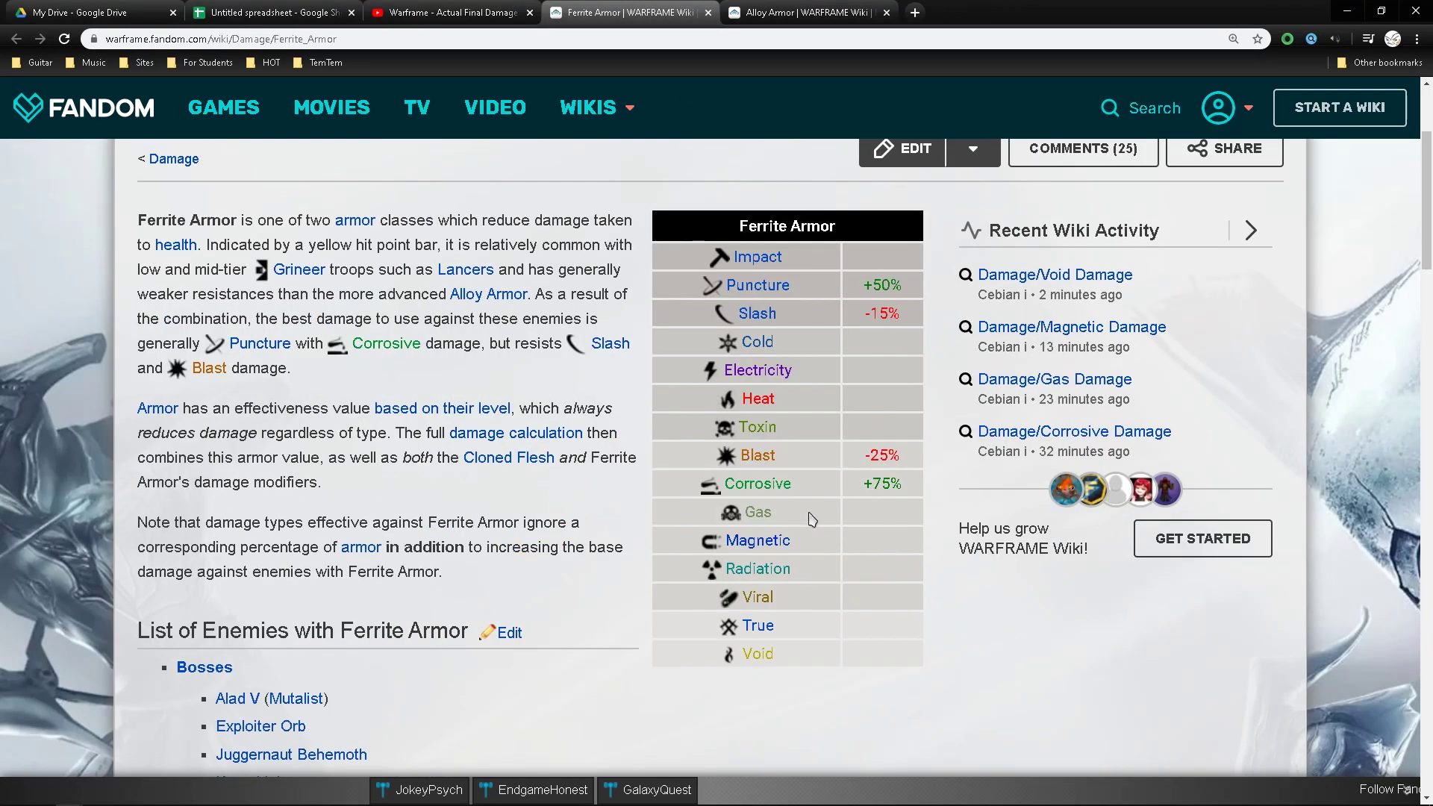
{"action": "left_click", "coordinate": [508, 457], "text": "ctrl+shift"}
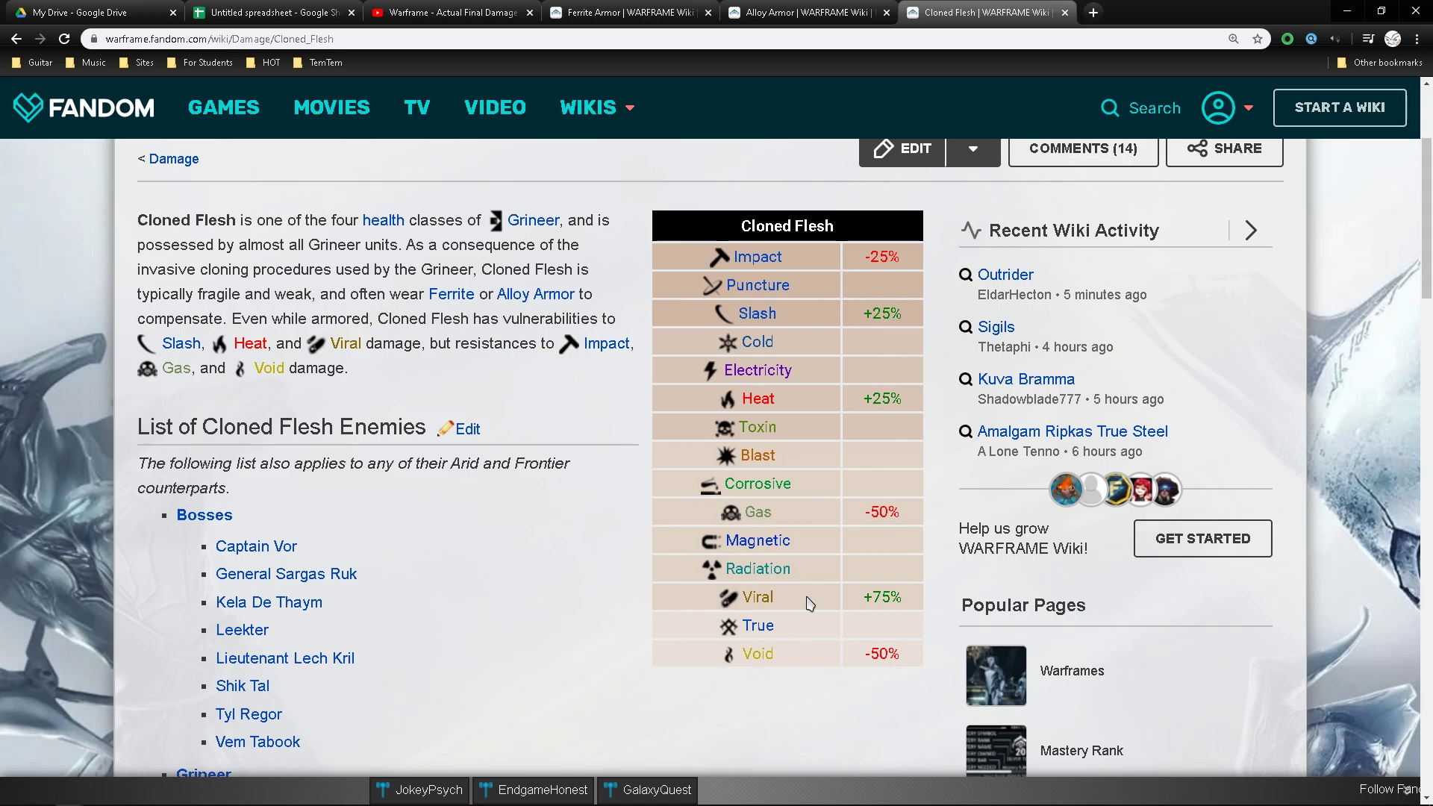
{"action": "left_click", "coordinate": [582, 23]}
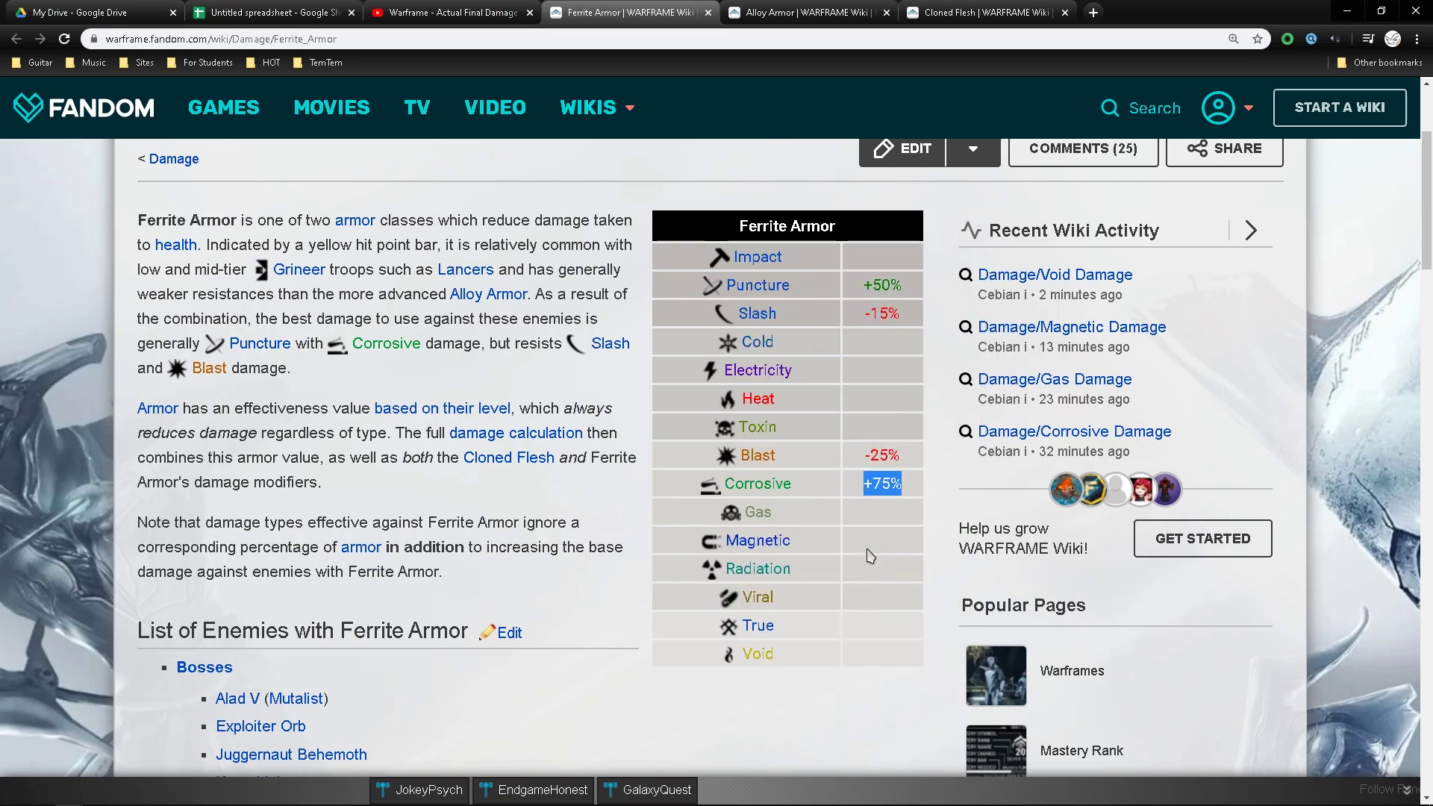
{"action": "left_click", "coordinate": [972, 148]}
{"action": "left_click", "coordinate": [1064, 13]}
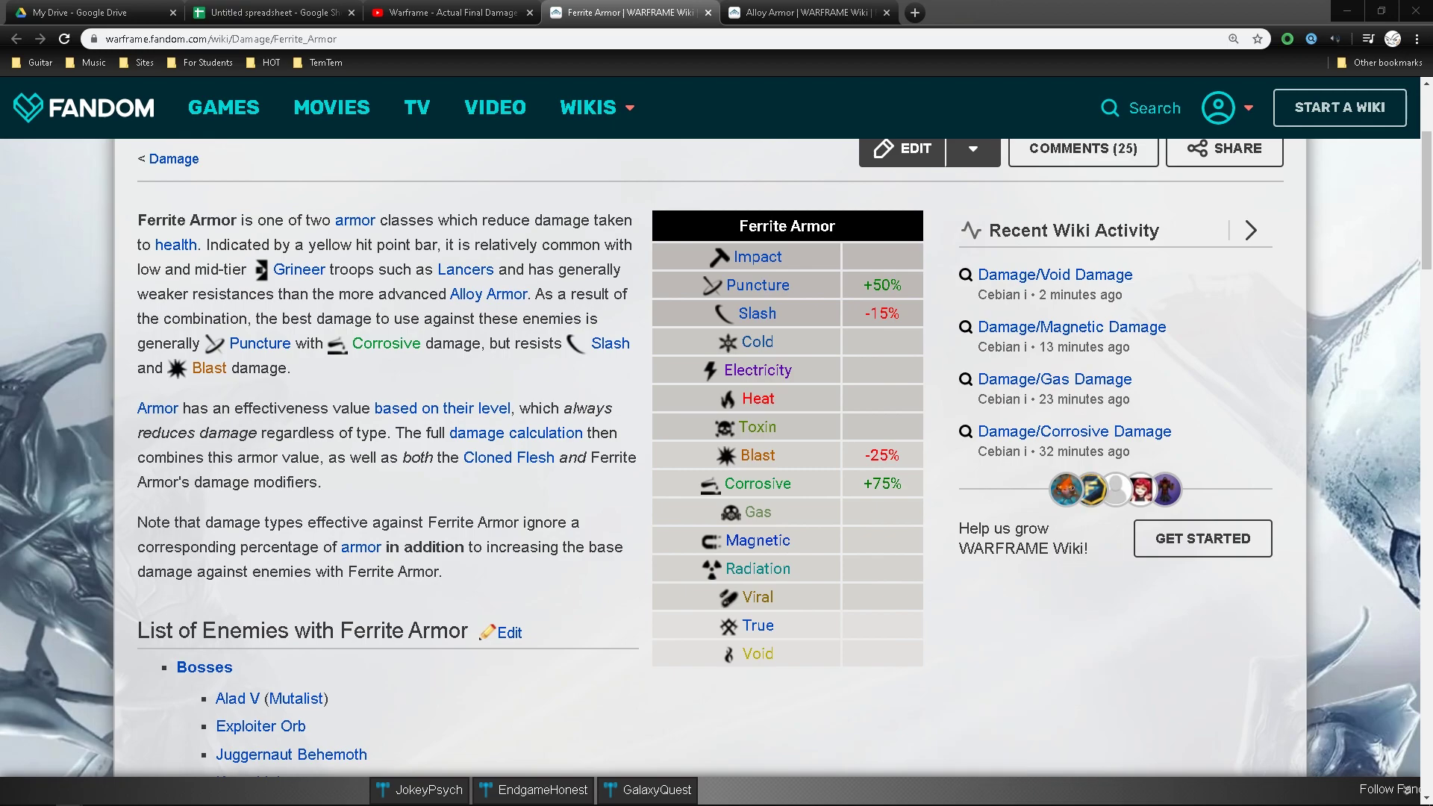
Step: Reopen Cloned Flesh, compare it with the Ferrite and Alloy Armor pages, and head back toward the spreadsheet
{"action": "left_click", "coordinate": [508, 457], "text": "ctrl+shift"}
{"action": "left_click", "coordinate": [627, 13]}
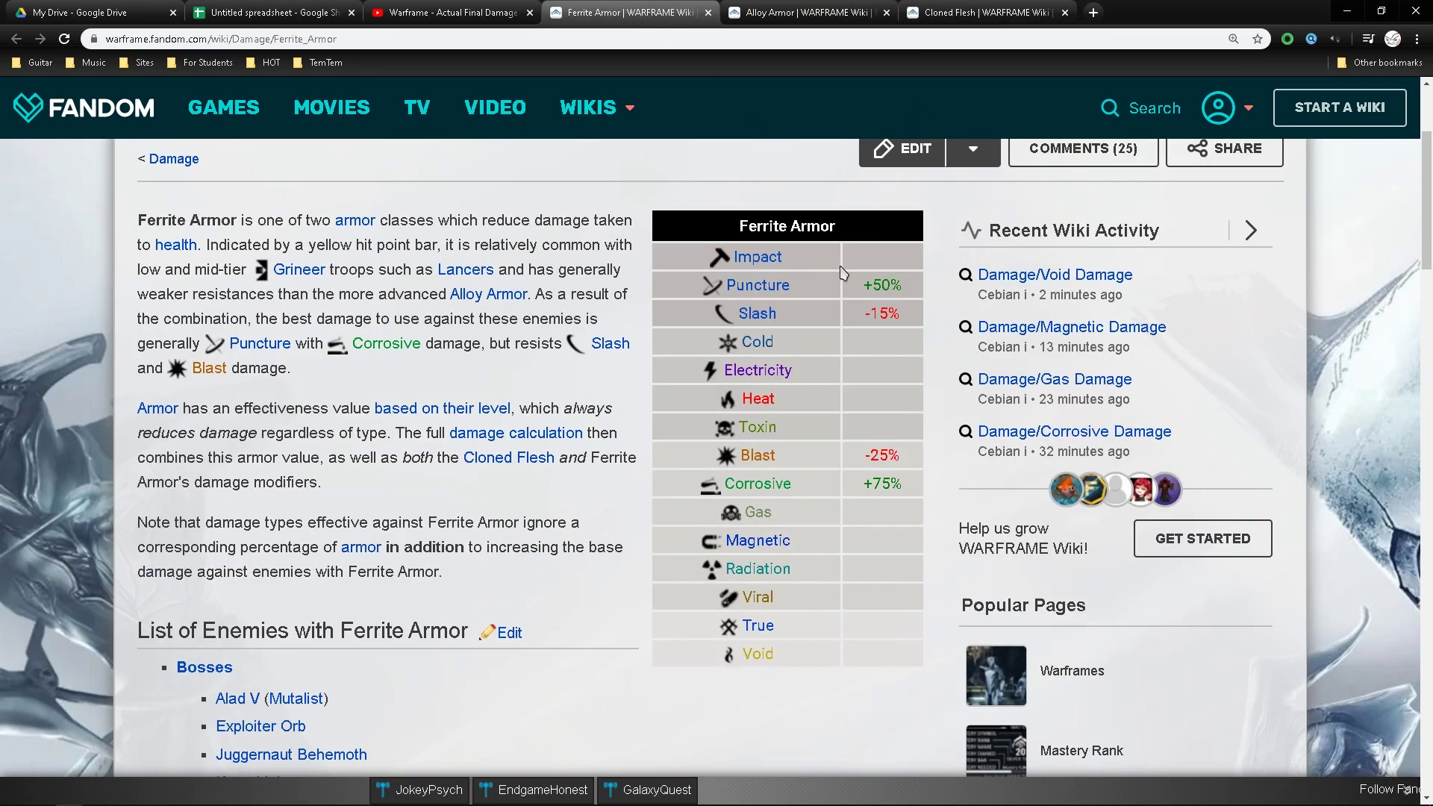
{"action": "left_click", "coordinate": [800, 13]}
{"action": "scroll", "coordinate": [877, 297], "scroll_direction": "up", "scroll_amount": 8}
{"action": "scroll", "coordinate": [859, 299], "scroll_direction": "down", "scroll_amount": 1}
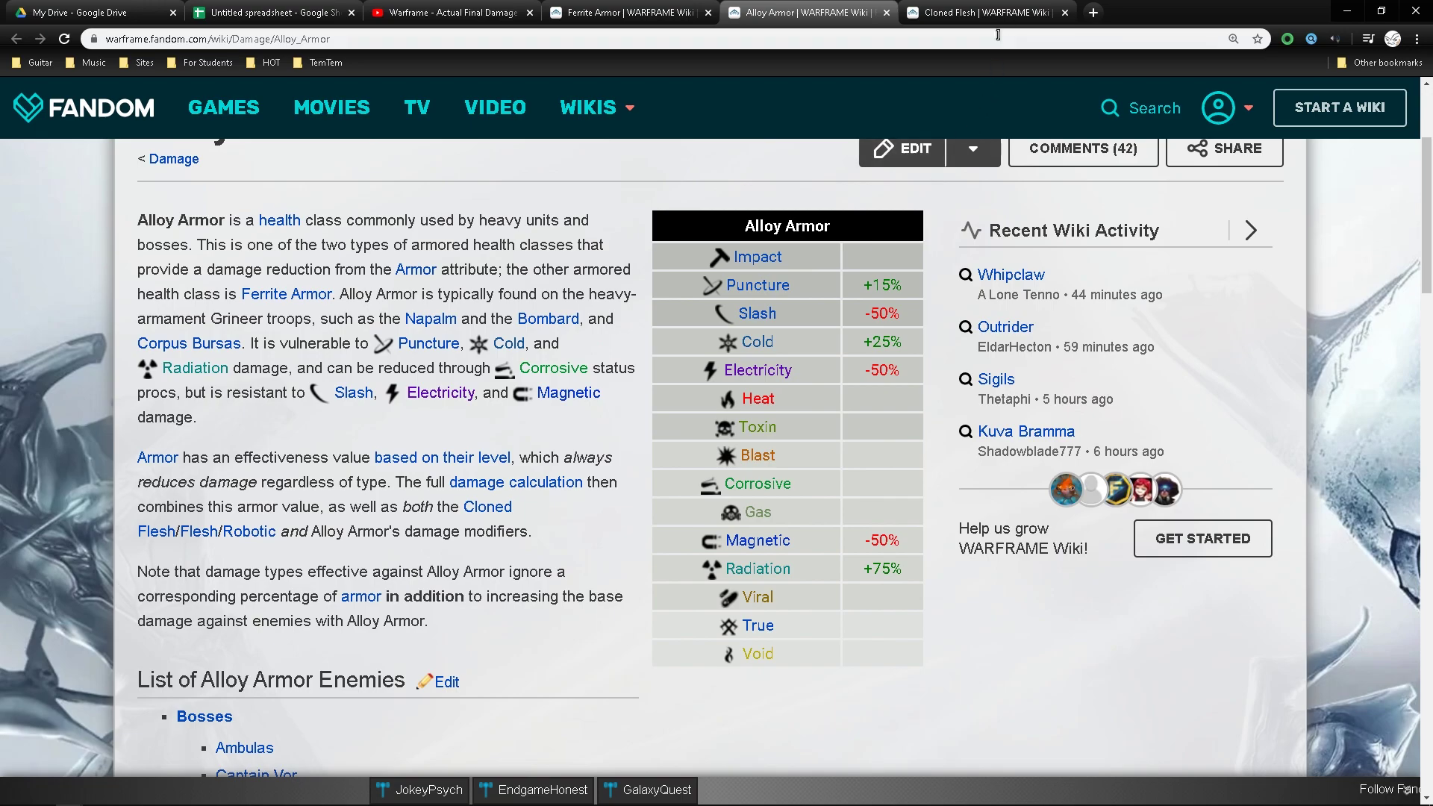
{"action": "key", "text": "ctrl+Tab"}
{"action": "mouse_move", "coordinate": [741, 603]}
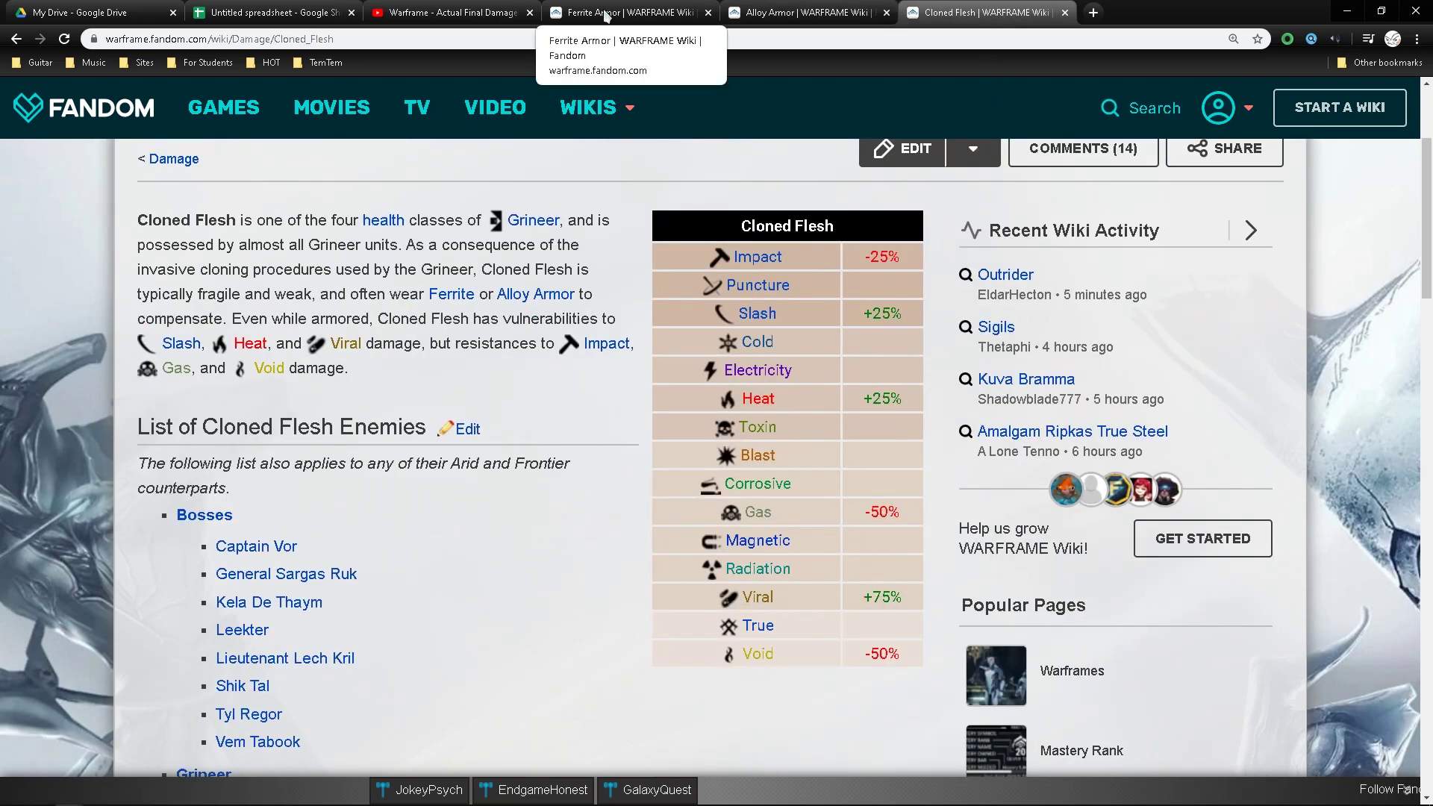
{"action": "left_click", "coordinate": [606, 14]}
{"action": "left_click", "coordinate": [468, 13]}
Step: Change Damage New2 to =((D3*4.5)*(1-B3))*1.75 and fill it down column G
{"action": "left_click", "coordinate": [279, 13]}
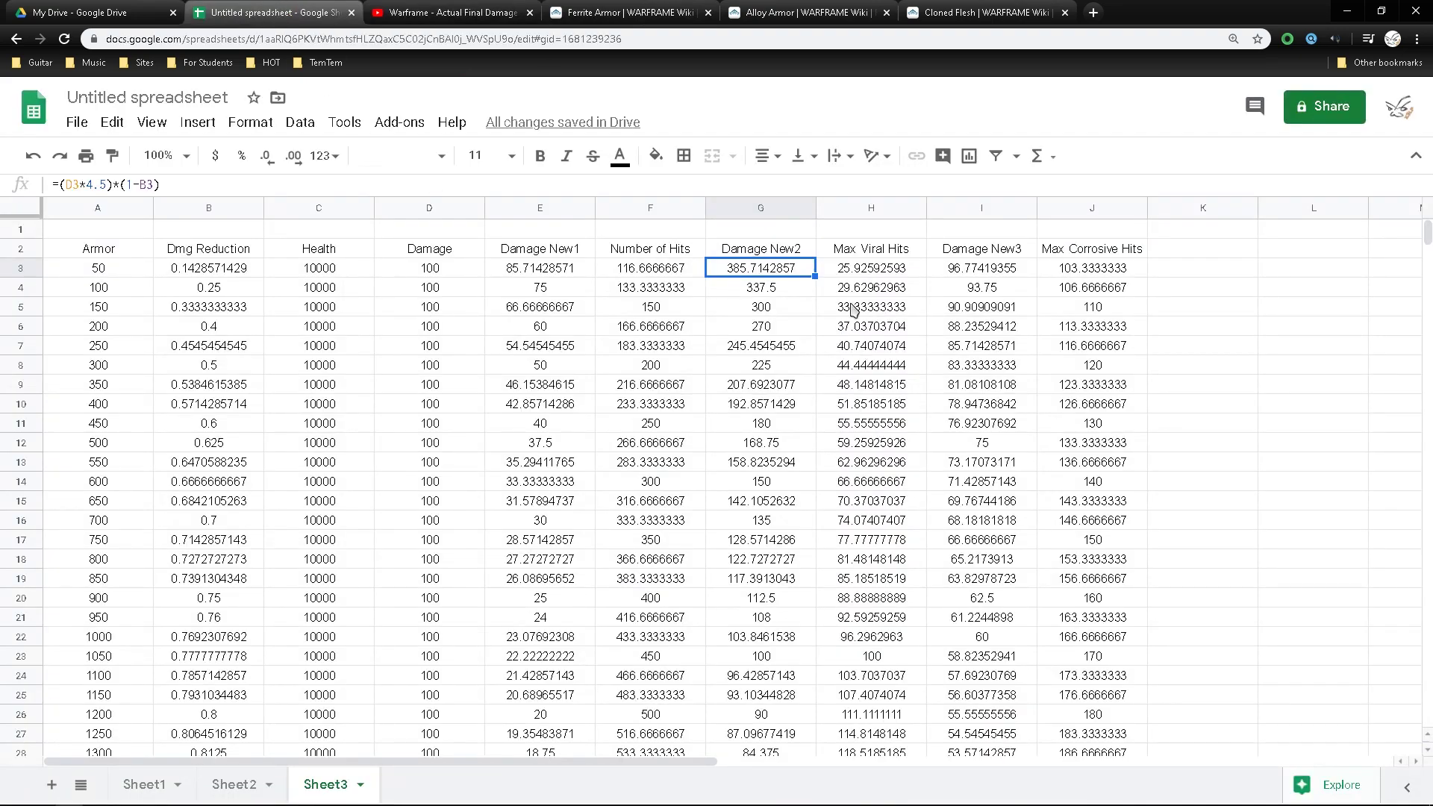
{"action": "left_click", "coordinate": [854, 208]}
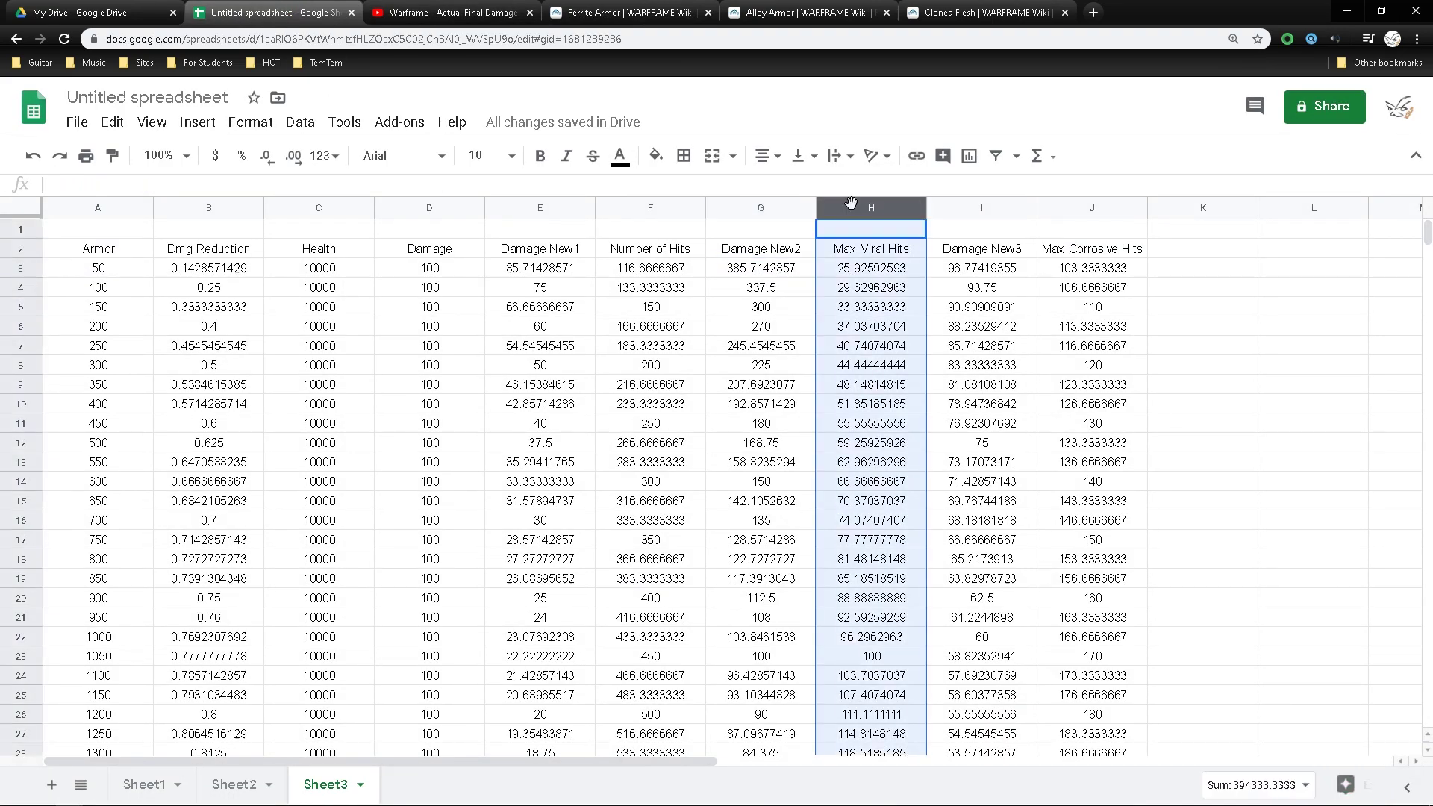
{"action": "left_click", "coordinate": [784, 205]}
{"action": "left_click", "coordinate": [799, 277]}
{"action": "double_click", "coordinate": [799, 278]}
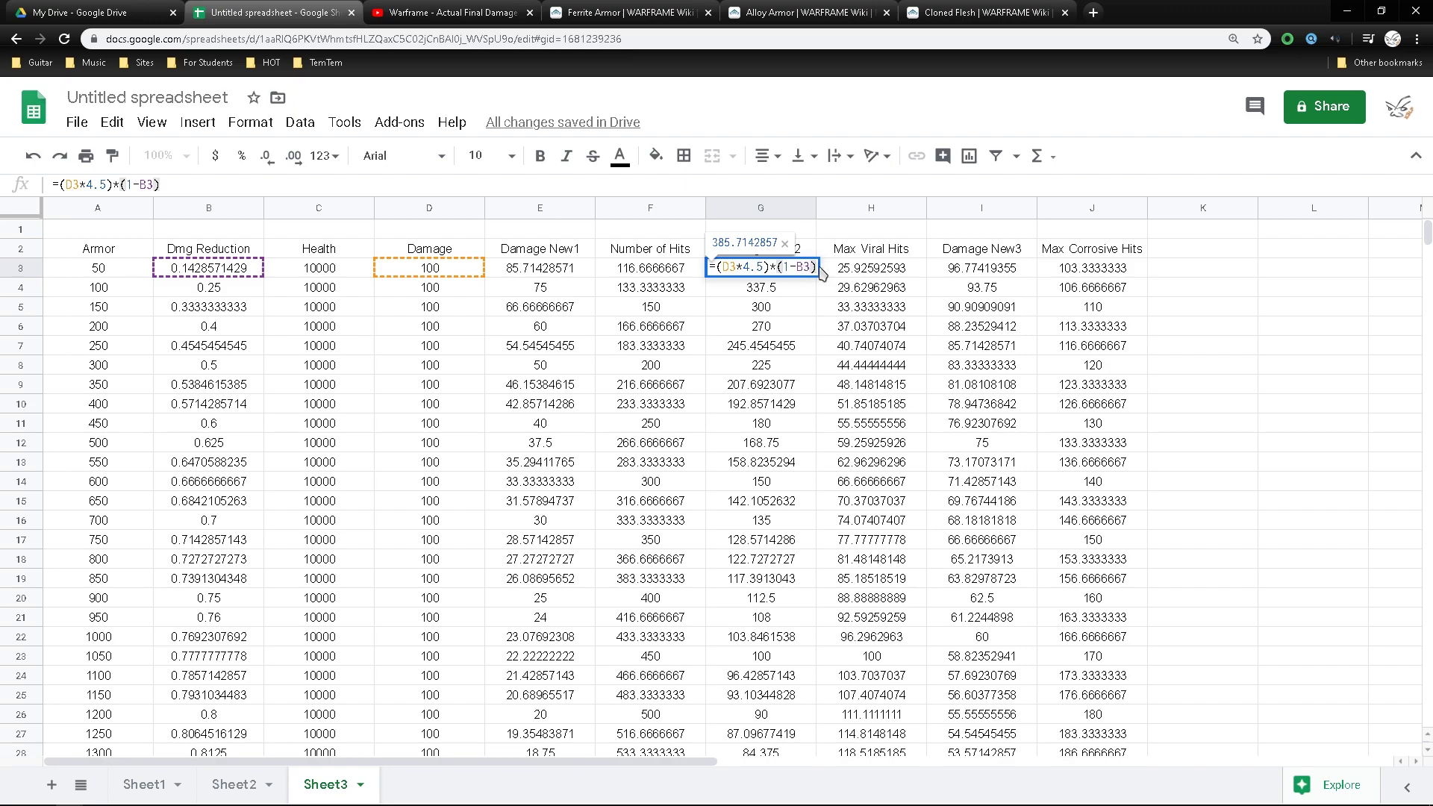
{"action": "left_click", "coordinate": [715, 266]}
{"action": "type", "text": "("}
{"action": "key", "text": "End"}
{"action": "type", "text": ")"}
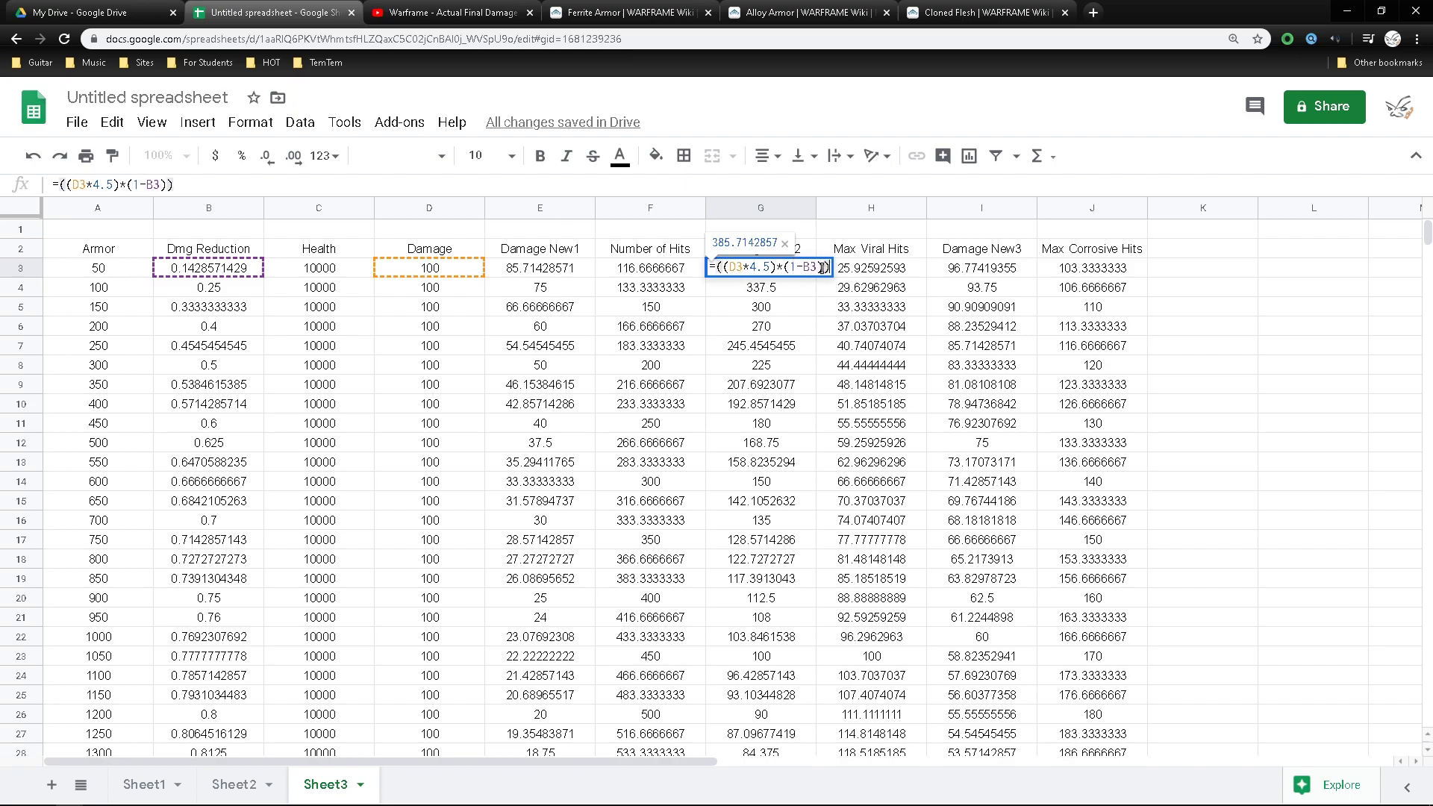
{"action": "type", "text": "*1.75"}
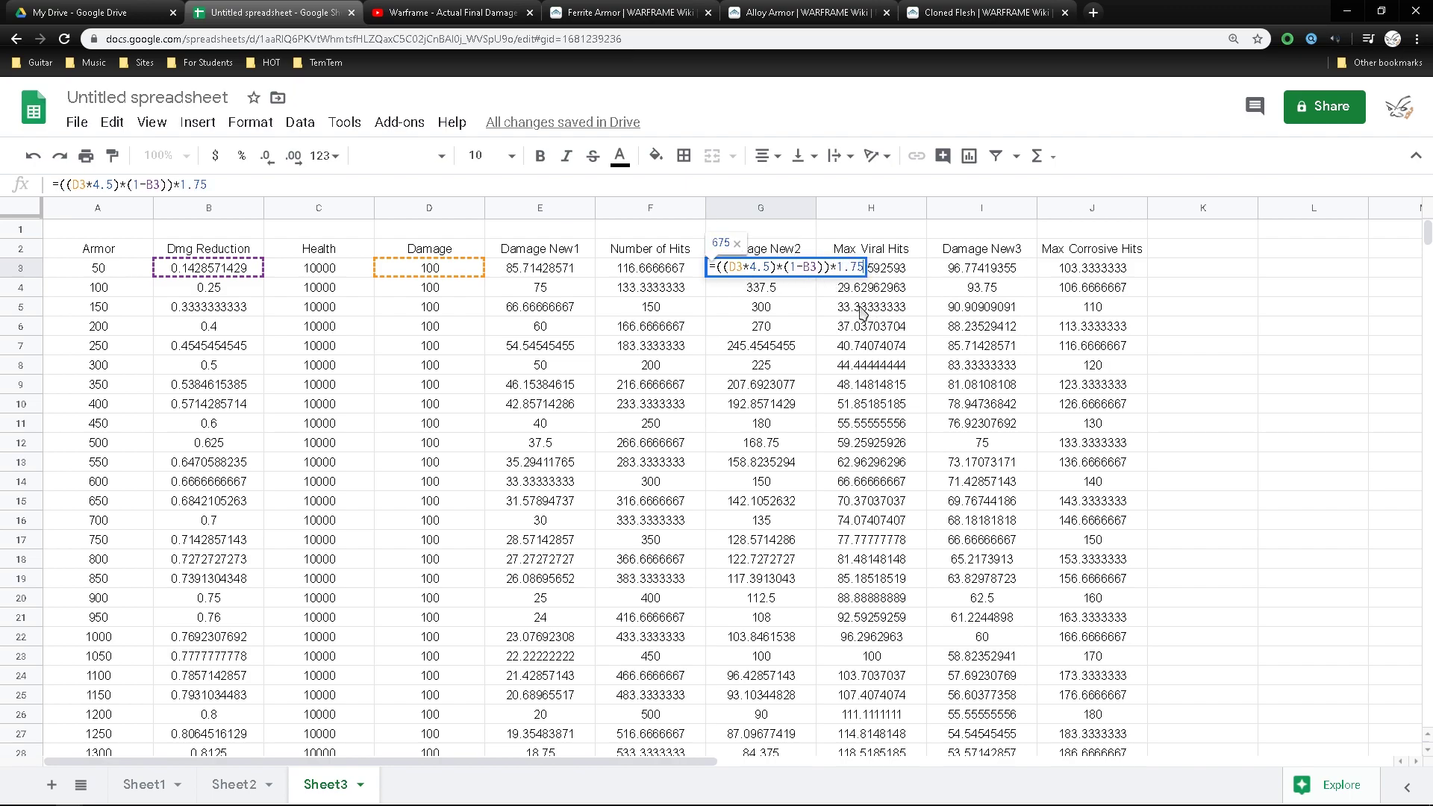
{"action": "key", "text": "Return"}
{"action": "left_click", "coordinate": [791, 267]}
{"action": "left_click_drag", "start_coordinate": [815, 277], "coordinate": [791, 409]}
{"action": "scroll", "coordinate": [793, 409], "scroll_direction": "up", "scroll_amount": 20}
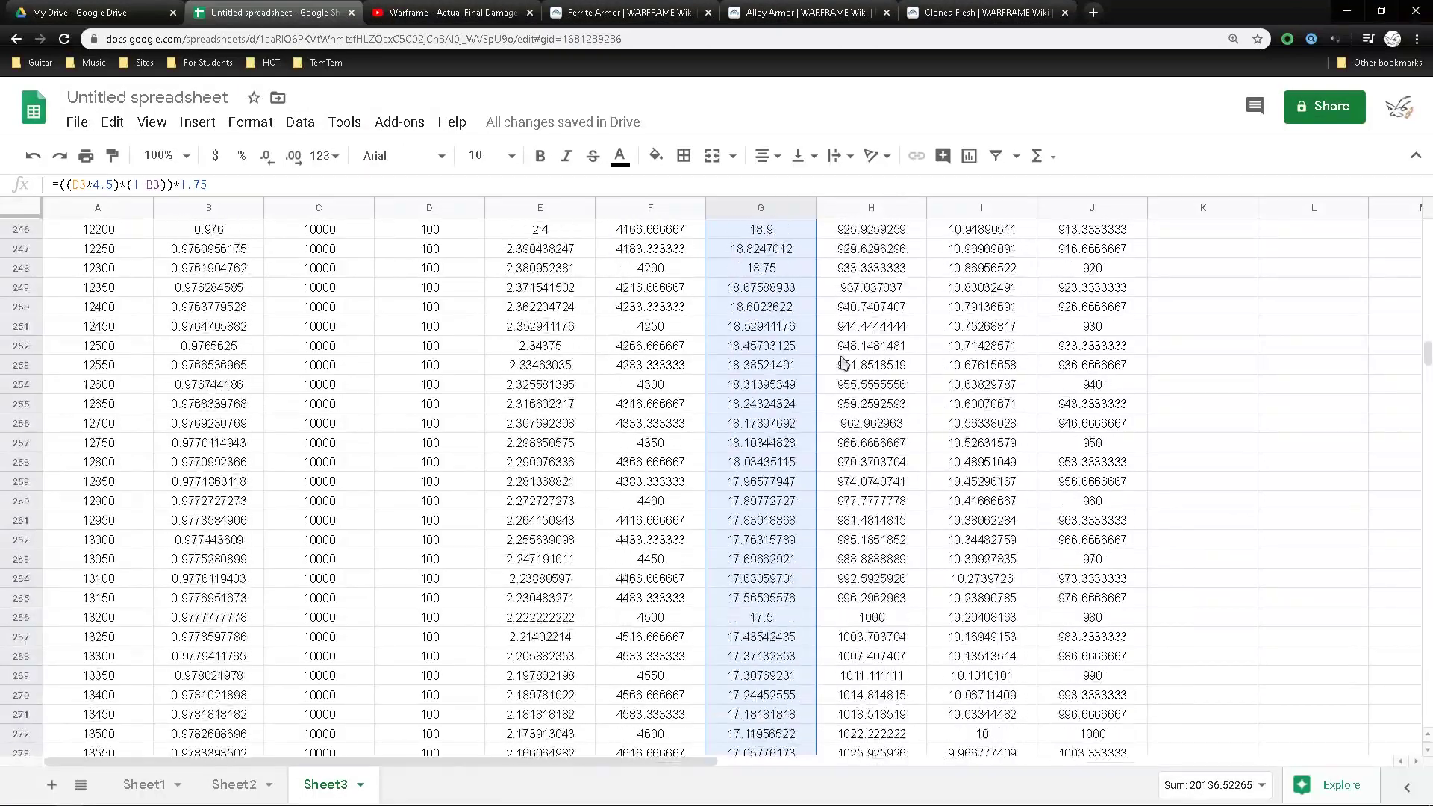
{"action": "scroll", "coordinate": [882, 337], "scroll_direction": "up", "scroll_amount": 20}
Step: Set Max Viral Hits in H3 to =C3/G3 and fill it down column H
{"action": "left_click", "coordinate": [889, 273]}
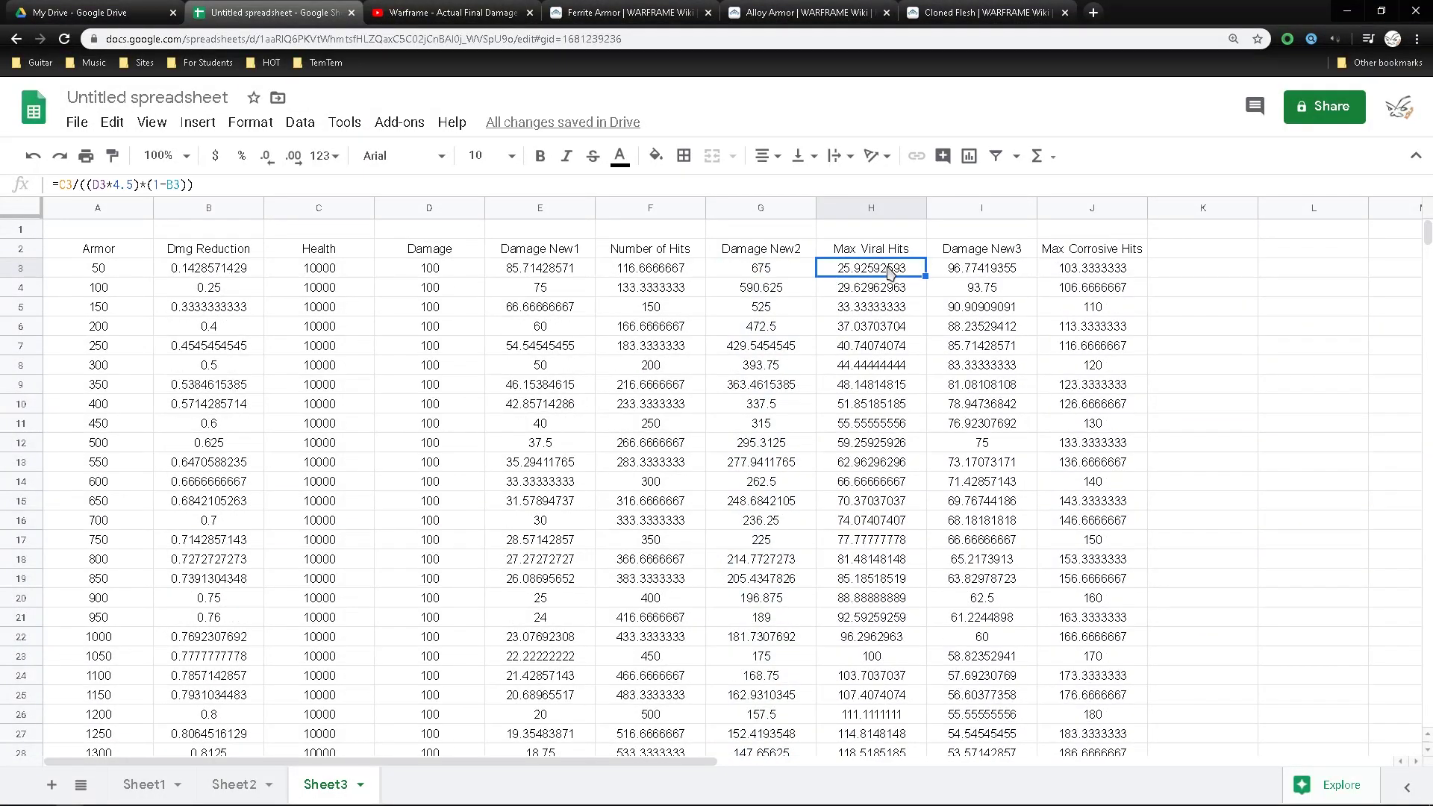
{"action": "double_click", "coordinate": [843, 269]}
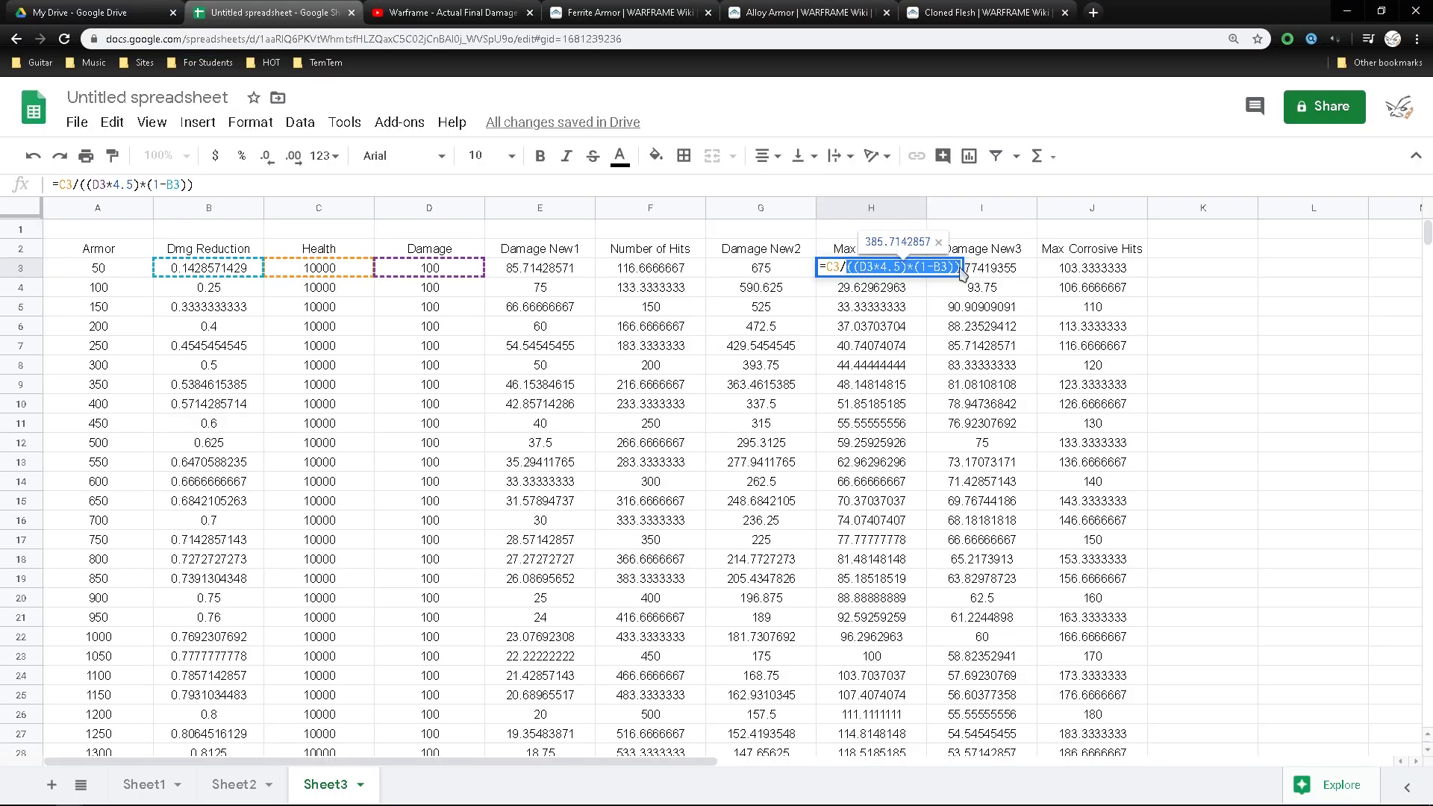
{"action": "left_click", "coordinate": [775, 273]}
{"action": "key", "text": "ctrl+Return"}
{"action": "left_click_drag", "start_coordinate": [926, 277], "coordinate": [903, 418]}
{"action": "scroll", "coordinate": [918, 341], "scroll_direction": "up", "scroll_amount": 20}
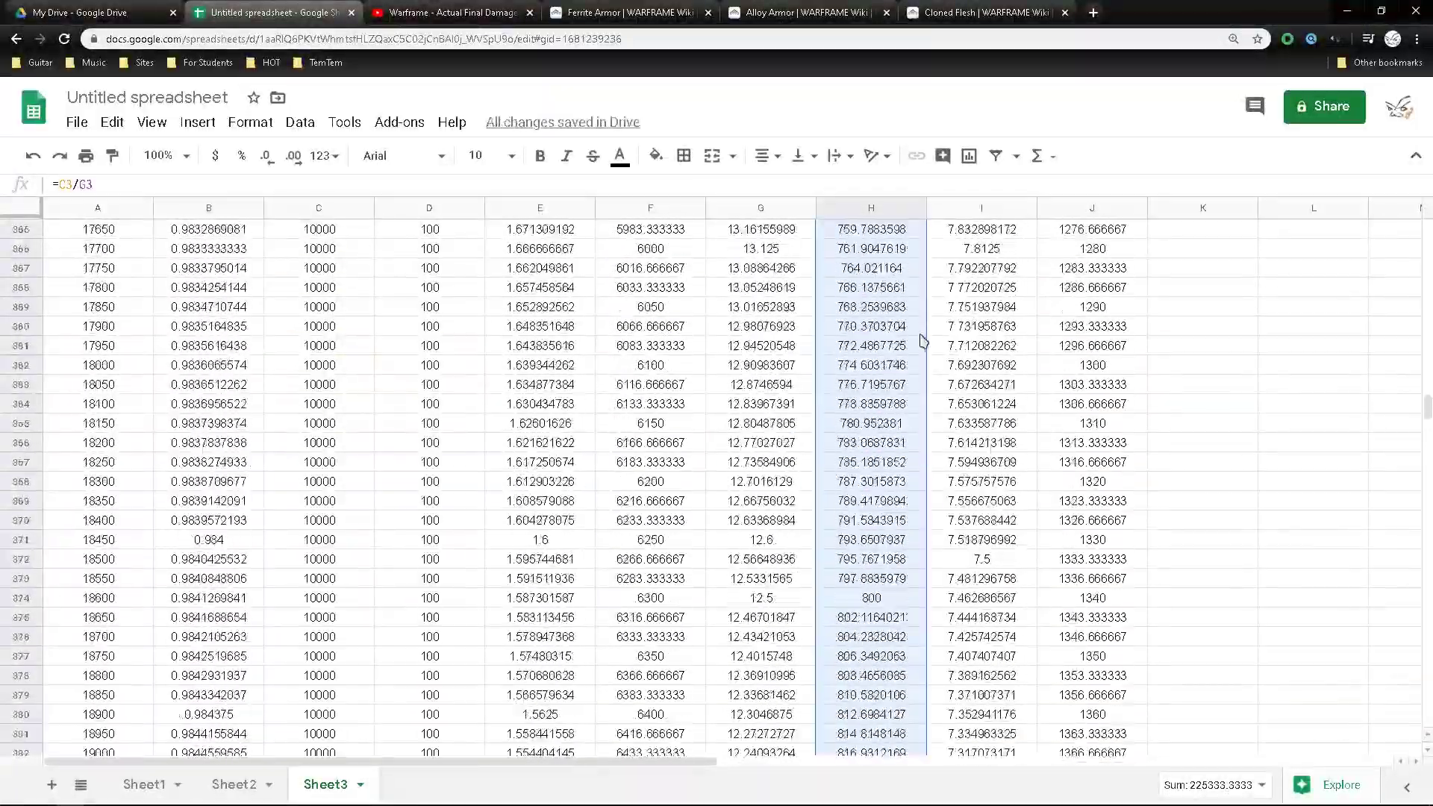
Step: Inspect the Damage New3 formula in I3 without changing it
{"action": "scroll", "coordinate": [918, 341], "scroll_direction": "up", "scroll_amount": 20}
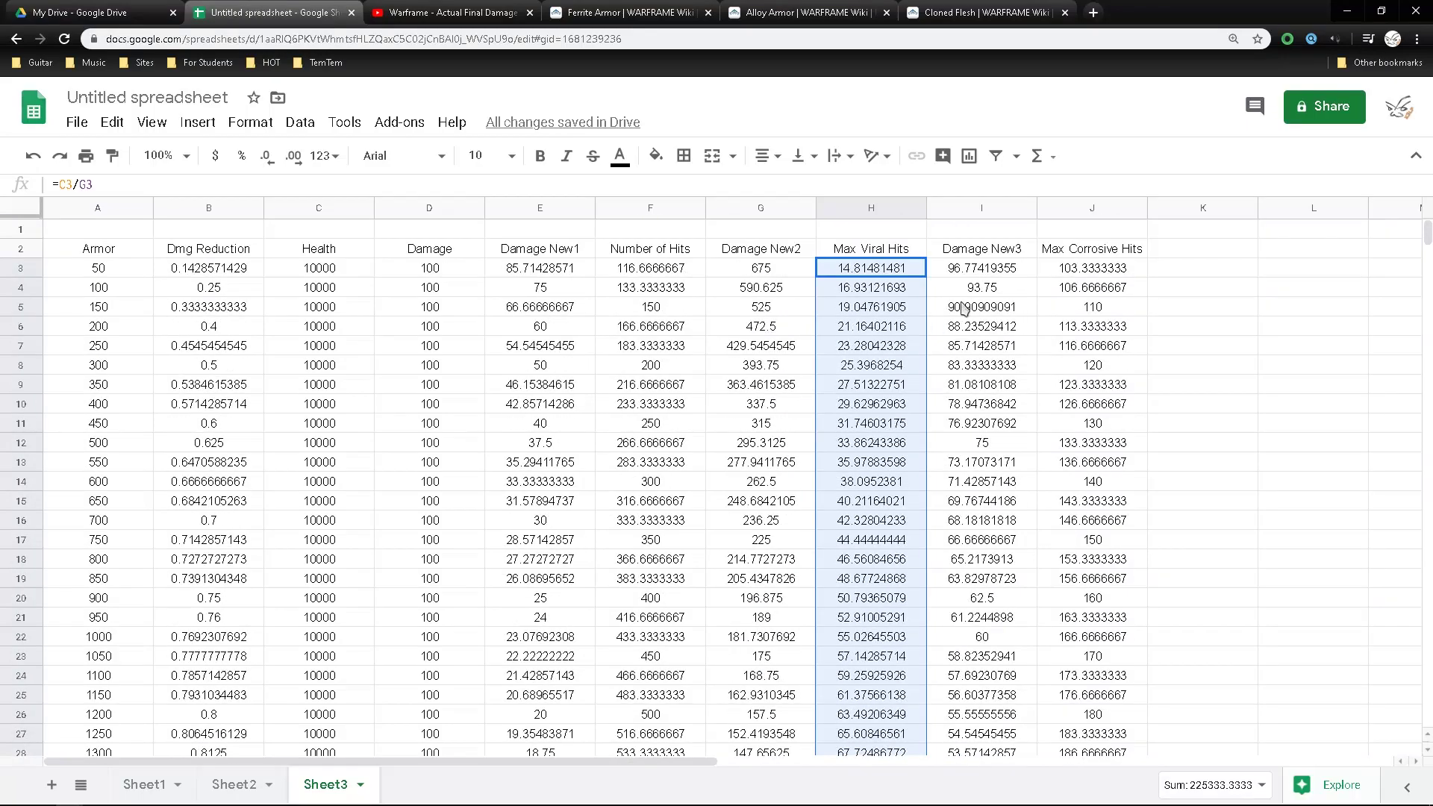
{"action": "left_click", "coordinate": [1017, 253]}
{"action": "left_click", "coordinate": [1000, 269]}
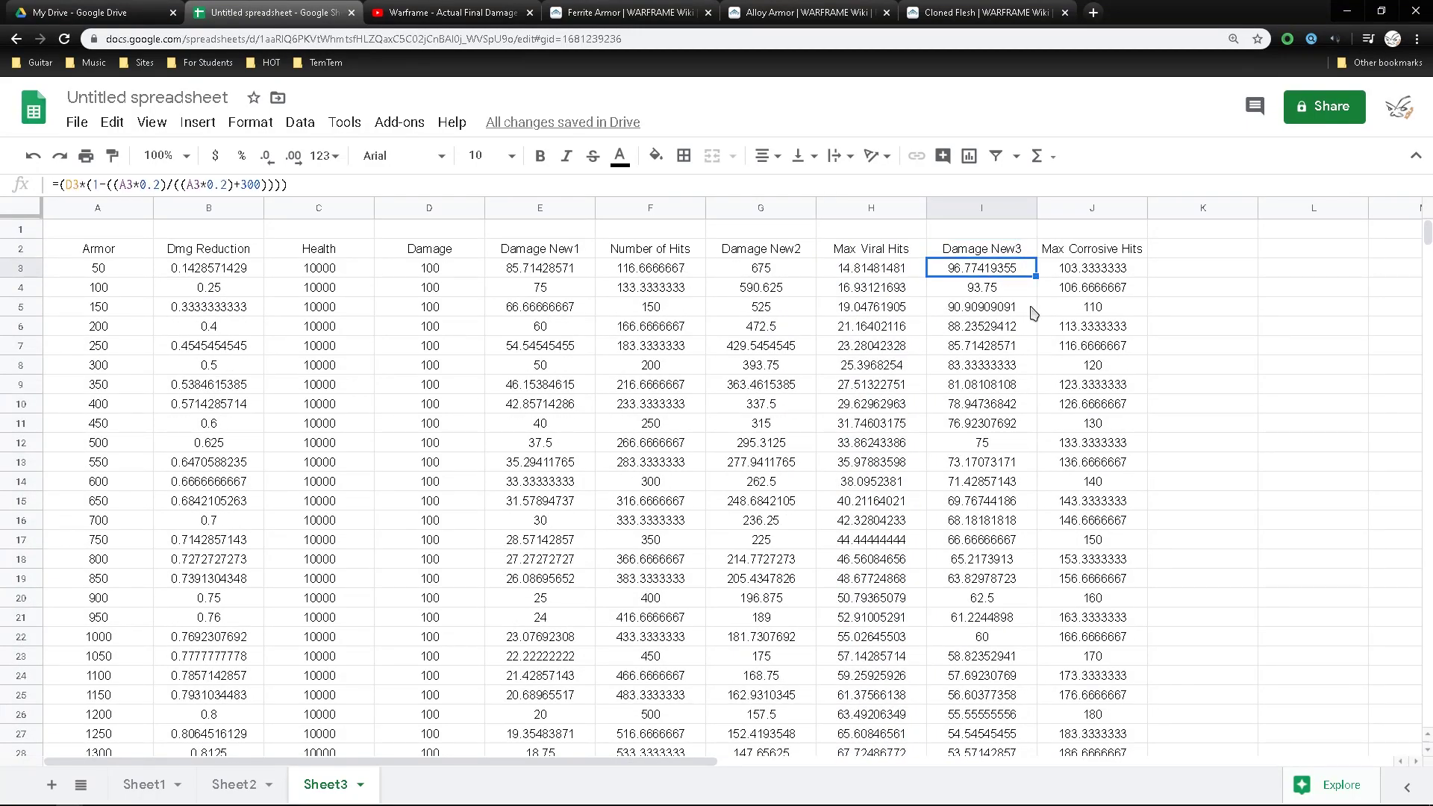
{"action": "double_click", "coordinate": [1000, 268]}
{"action": "key", "text": "Escape"}
{"action": "key", "text": "Up"}
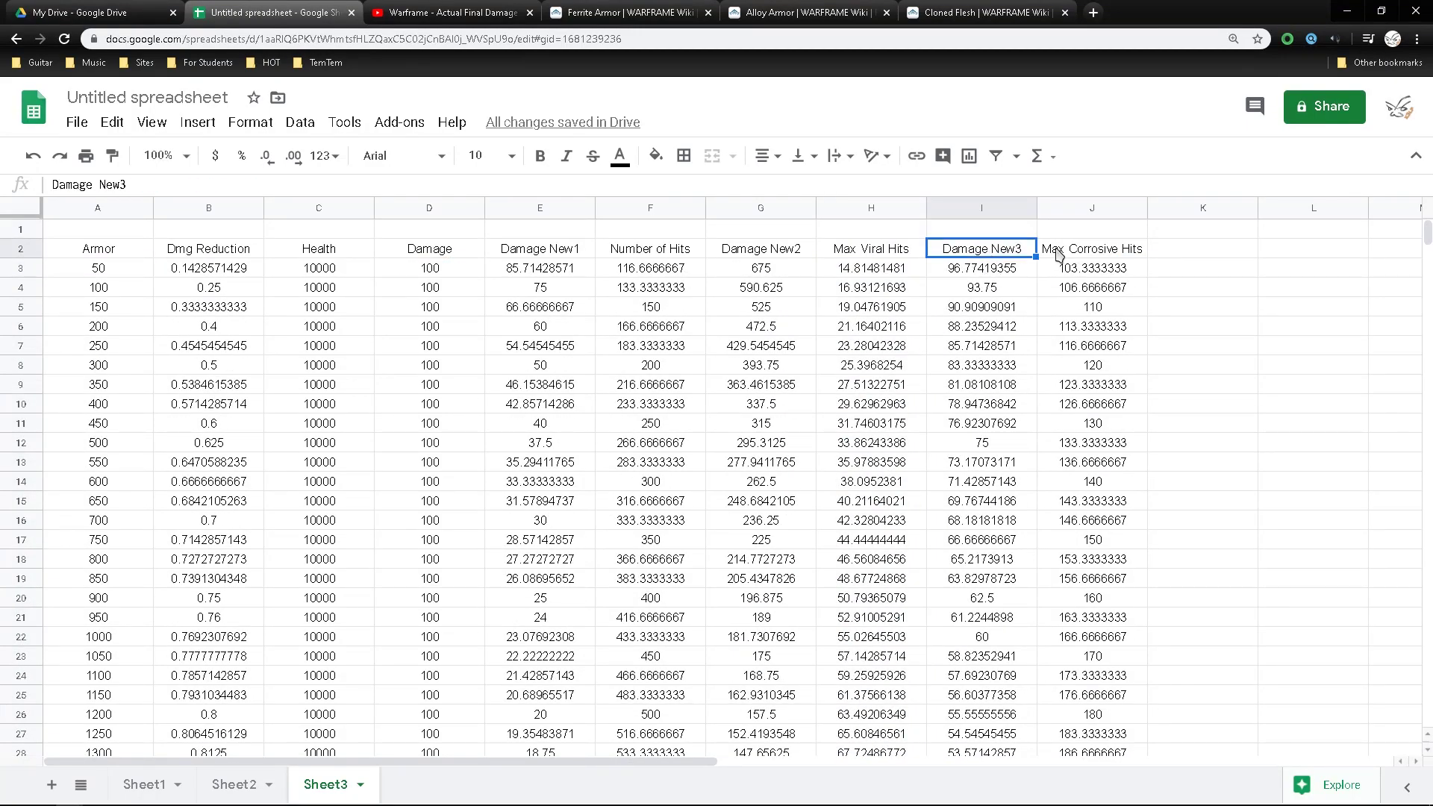
Step: Label J1 'Ferrite' and K1 'Alloy' in row 1
{"action": "left_click", "coordinate": [1068, 254]}
{"action": "left_click", "coordinate": [1105, 227]}
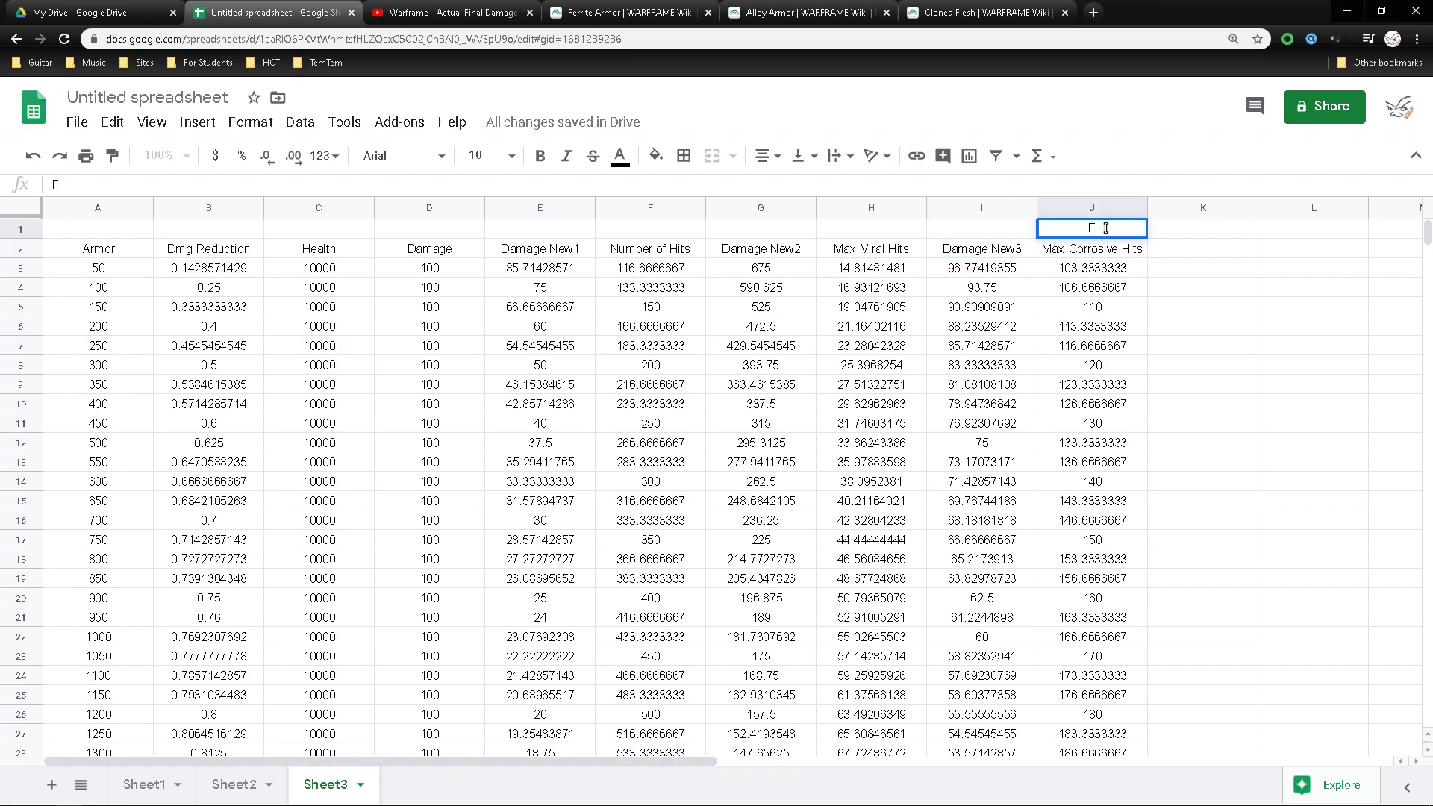
{"action": "type", "text": "Ferrite"}
{"action": "key", "text": "Tab"}
{"action": "type", "text": "Alloy"}
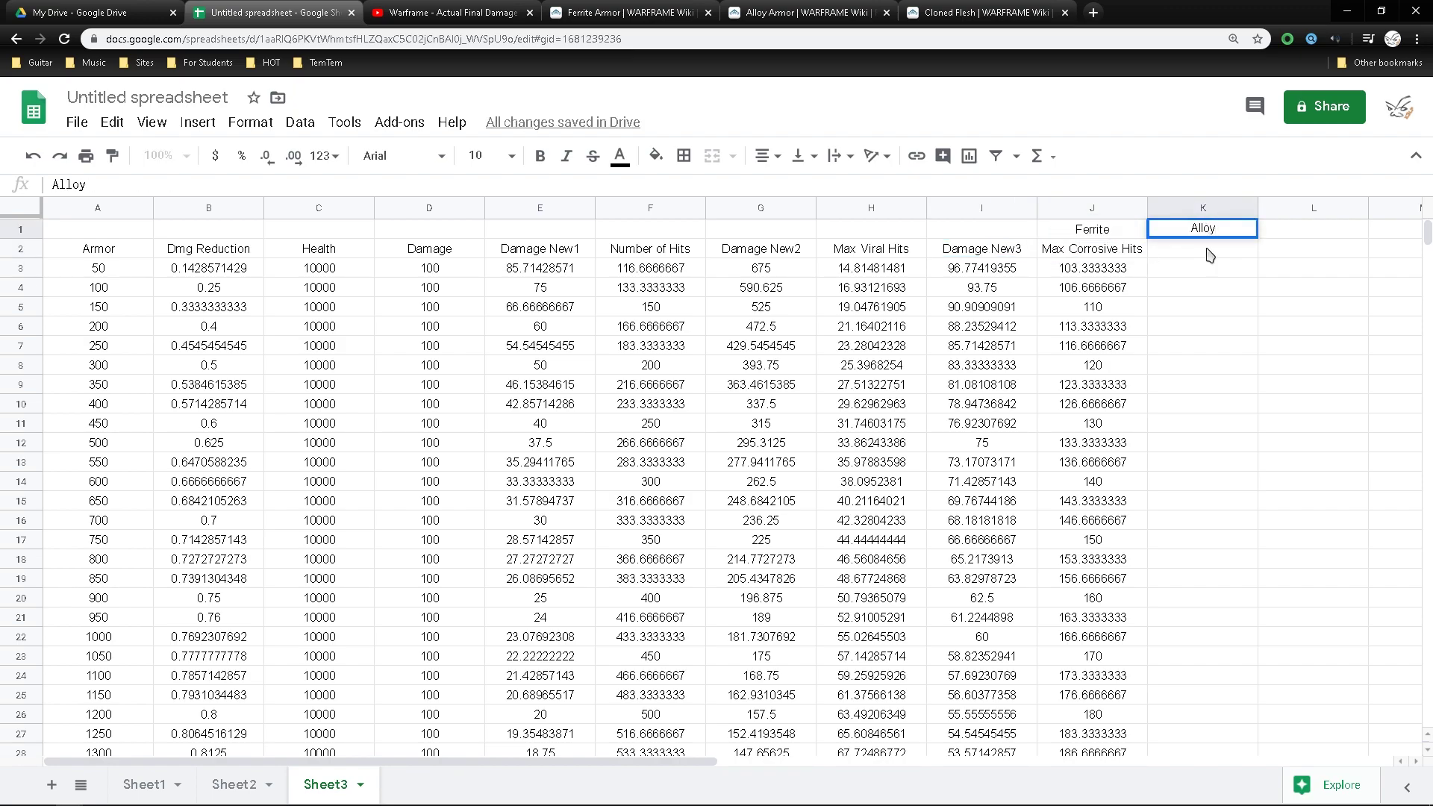
{"action": "left_click", "coordinate": [1116, 254]}
{"action": "left_click", "coordinate": [1010, 268]}
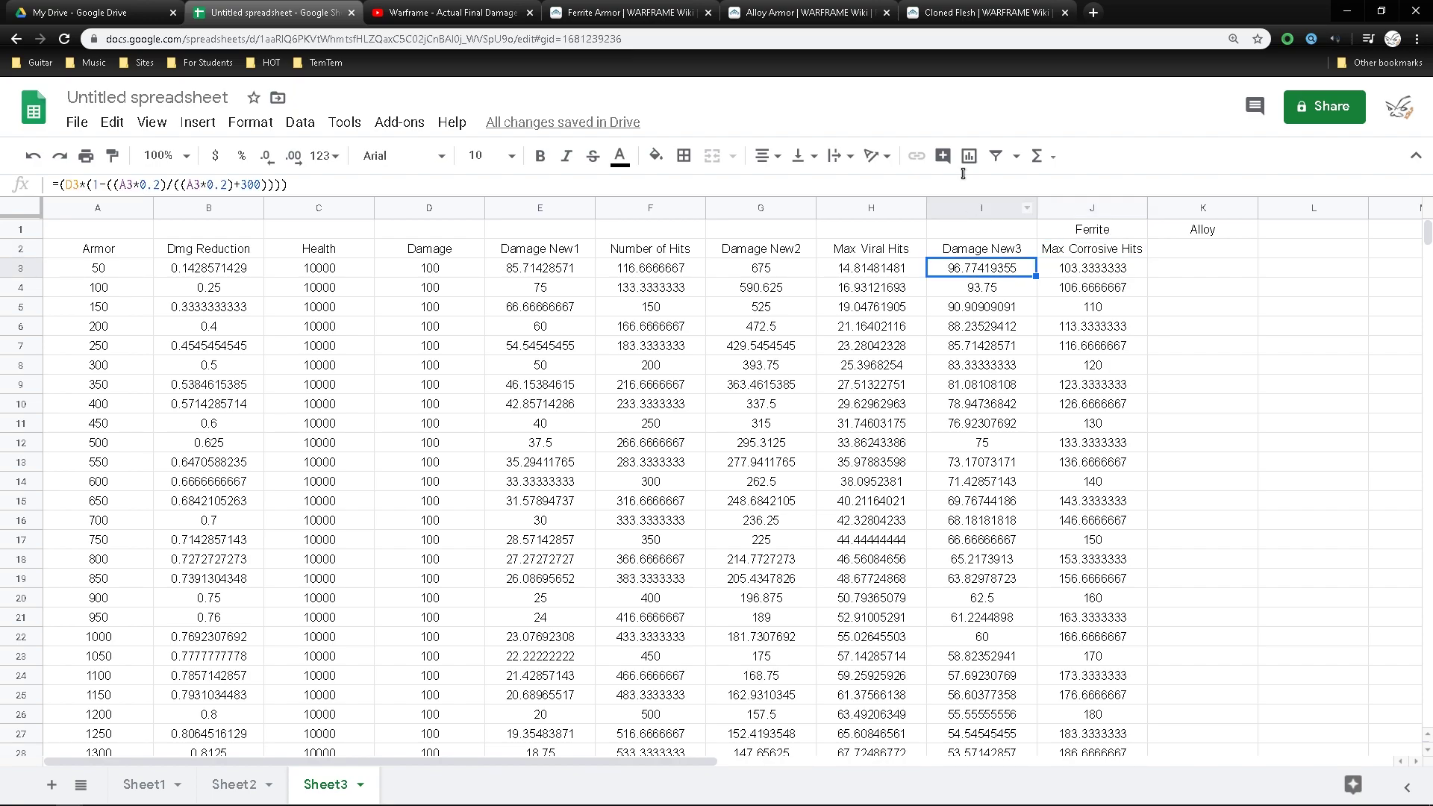
Step: Check Ferrite Armor's +75% Corrosive modifier, then the Alloy Armor and Cloned Flesh pages
{"action": "left_click", "coordinate": [558, 13]}
{"action": "left_click_drag", "start_coordinate": [867, 485], "coordinate": [908, 490]}
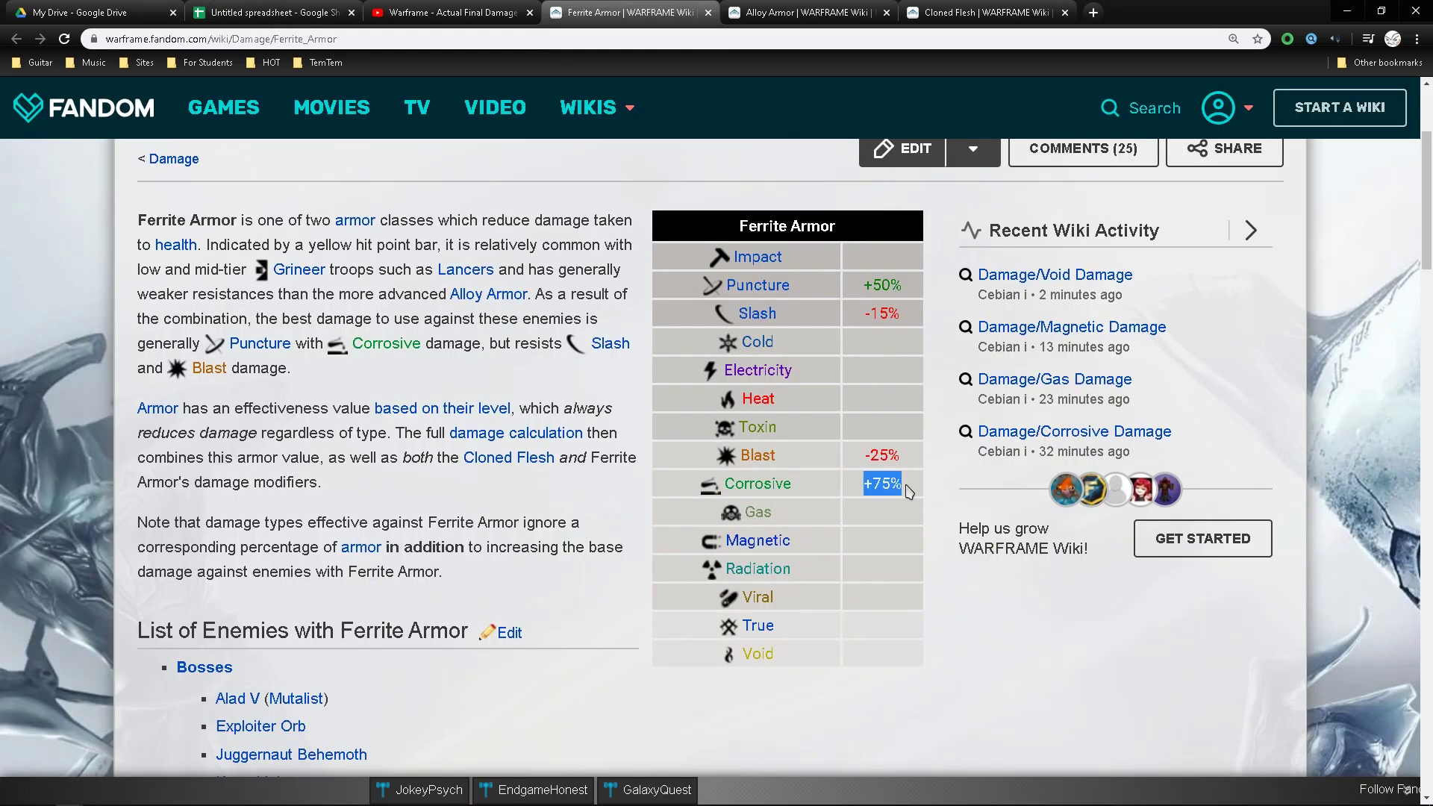
{"action": "left_click", "coordinate": [808, 19]}
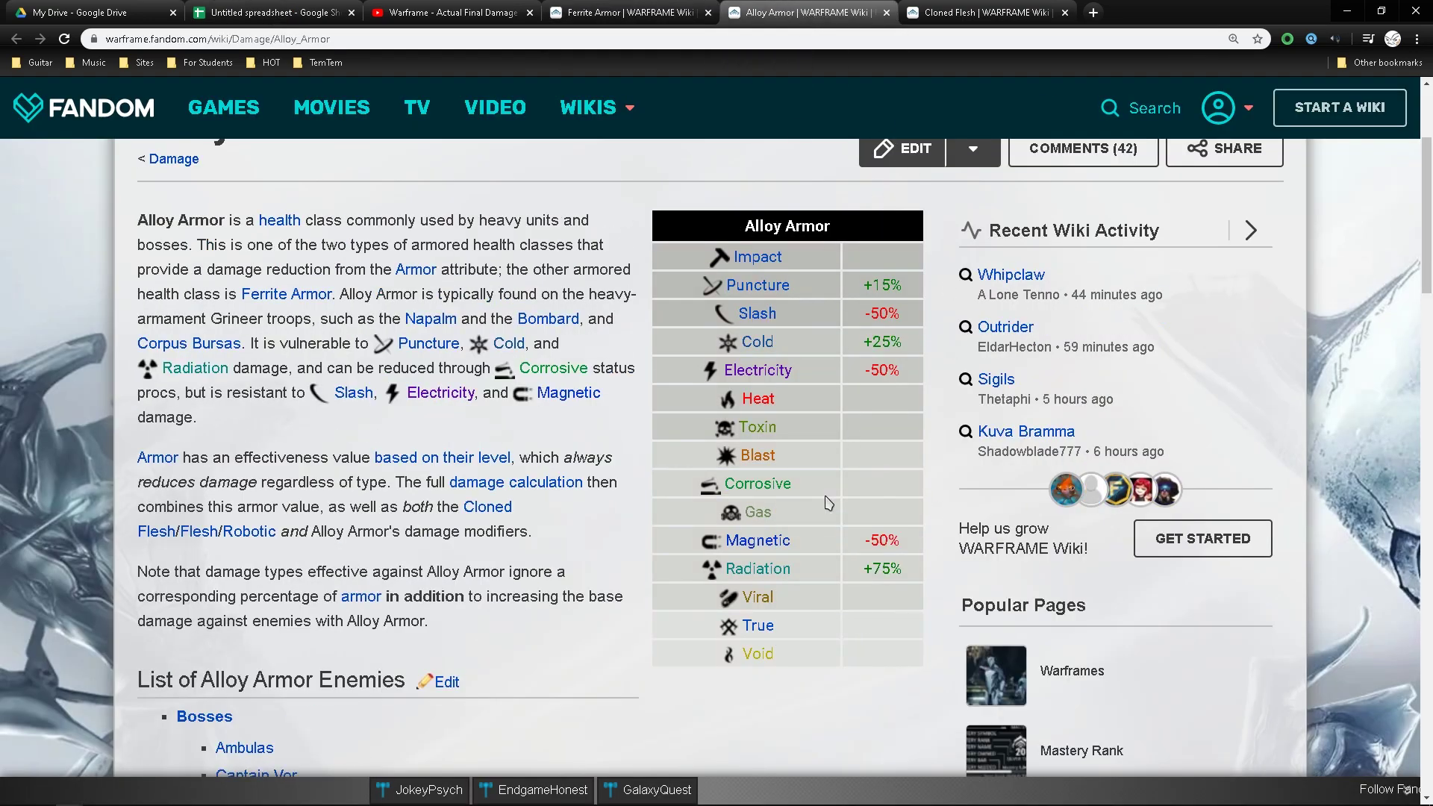
{"action": "left_click", "coordinate": [694, 12]}
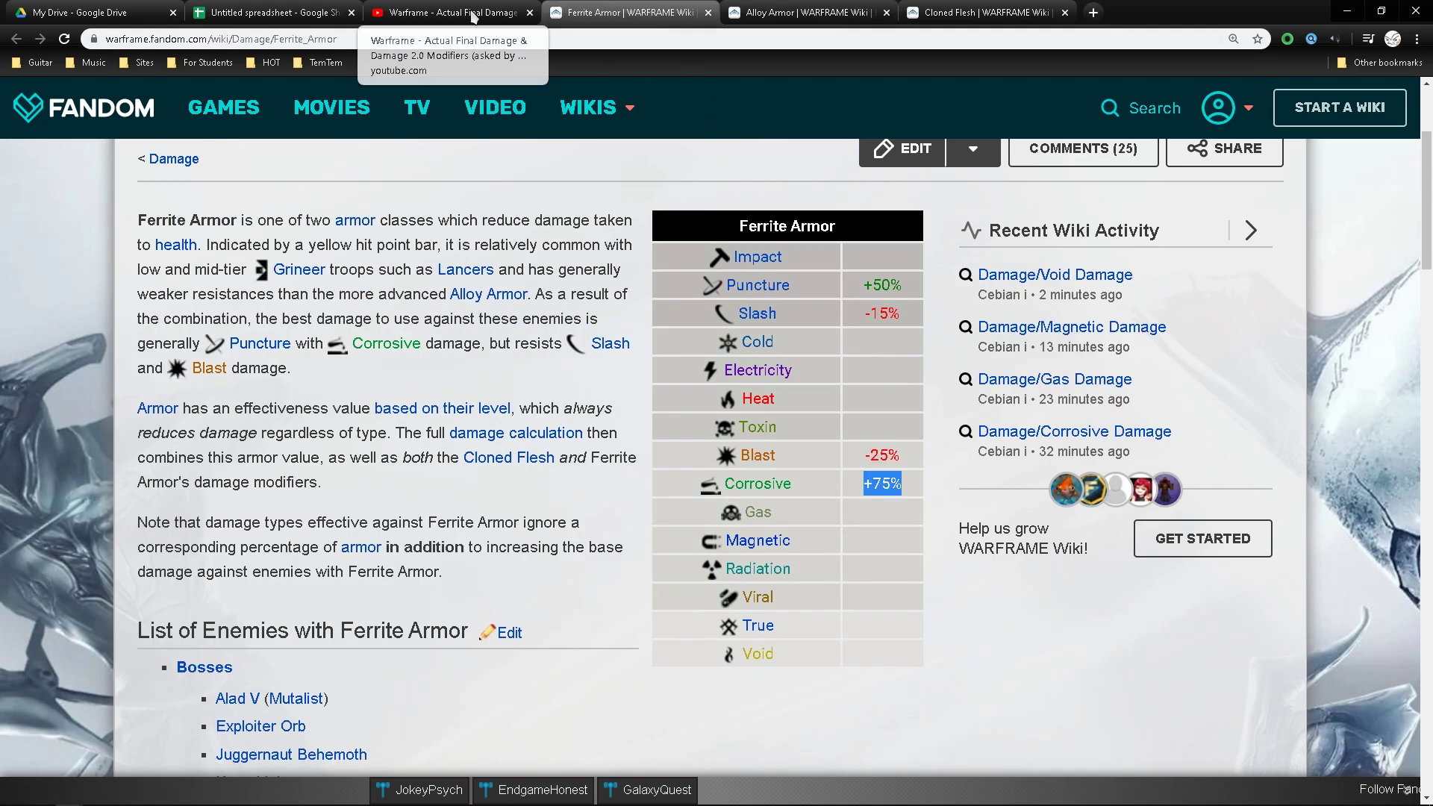
{"action": "left_click", "coordinate": [970, 13]}
Step: Start wrapping I3's first (A3*0.2) armor term for a multiplier, consulting the Ferrite Armor wiki midway
{"action": "left_click", "coordinate": [282, 14]}
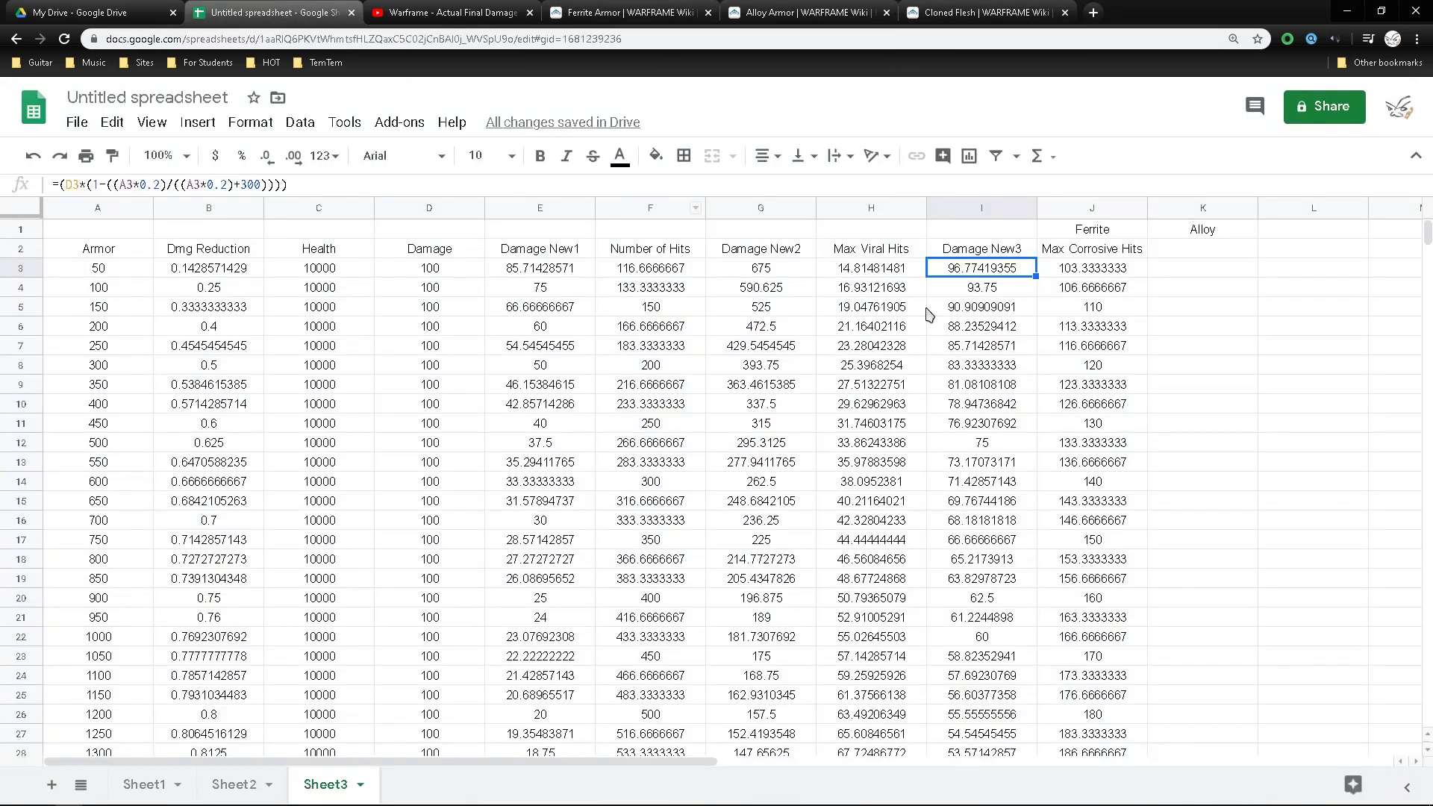
{"action": "double_click", "coordinate": [1004, 269]}
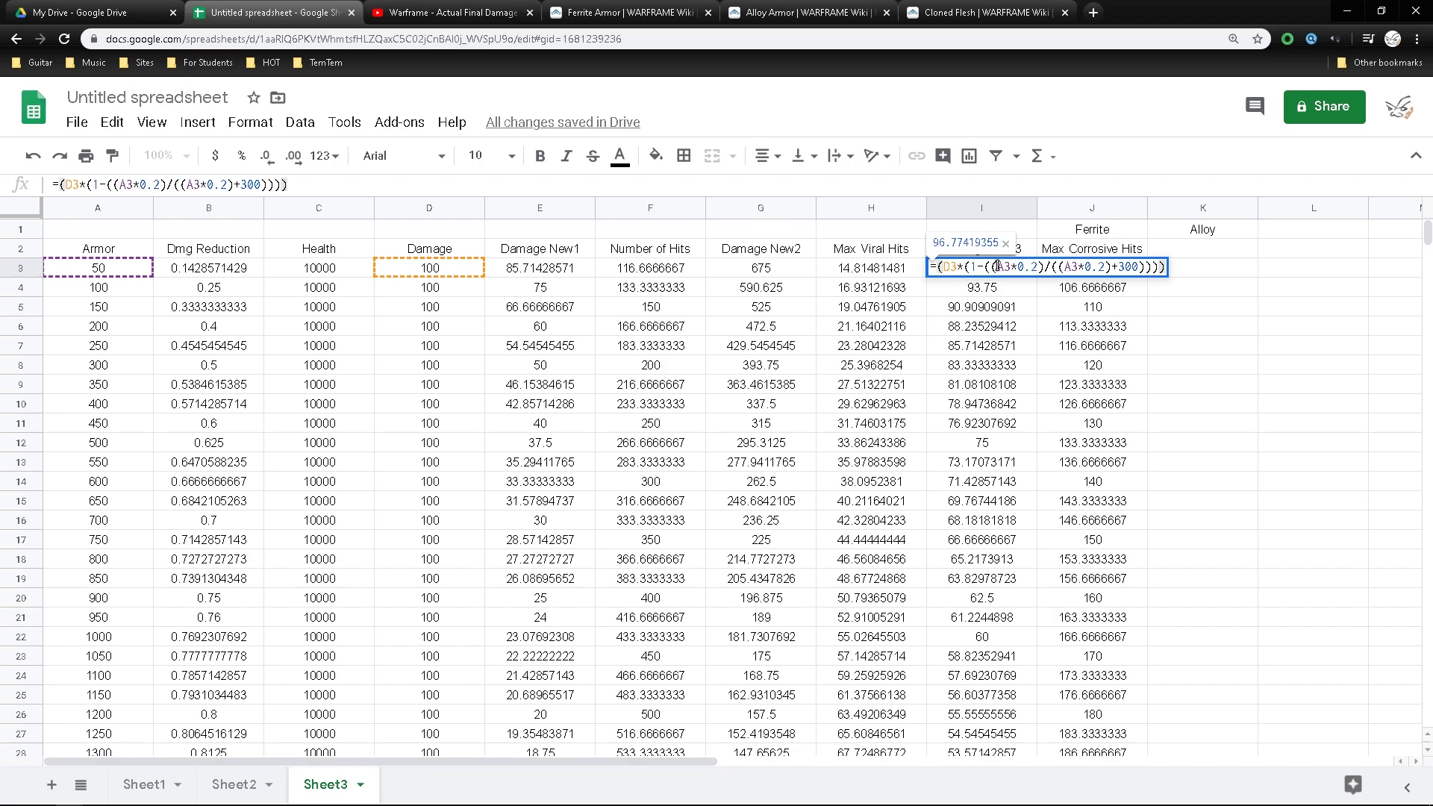
{"action": "left_click_drag", "start_coordinate": [997, 267], "coordinate": [1038, 281]}
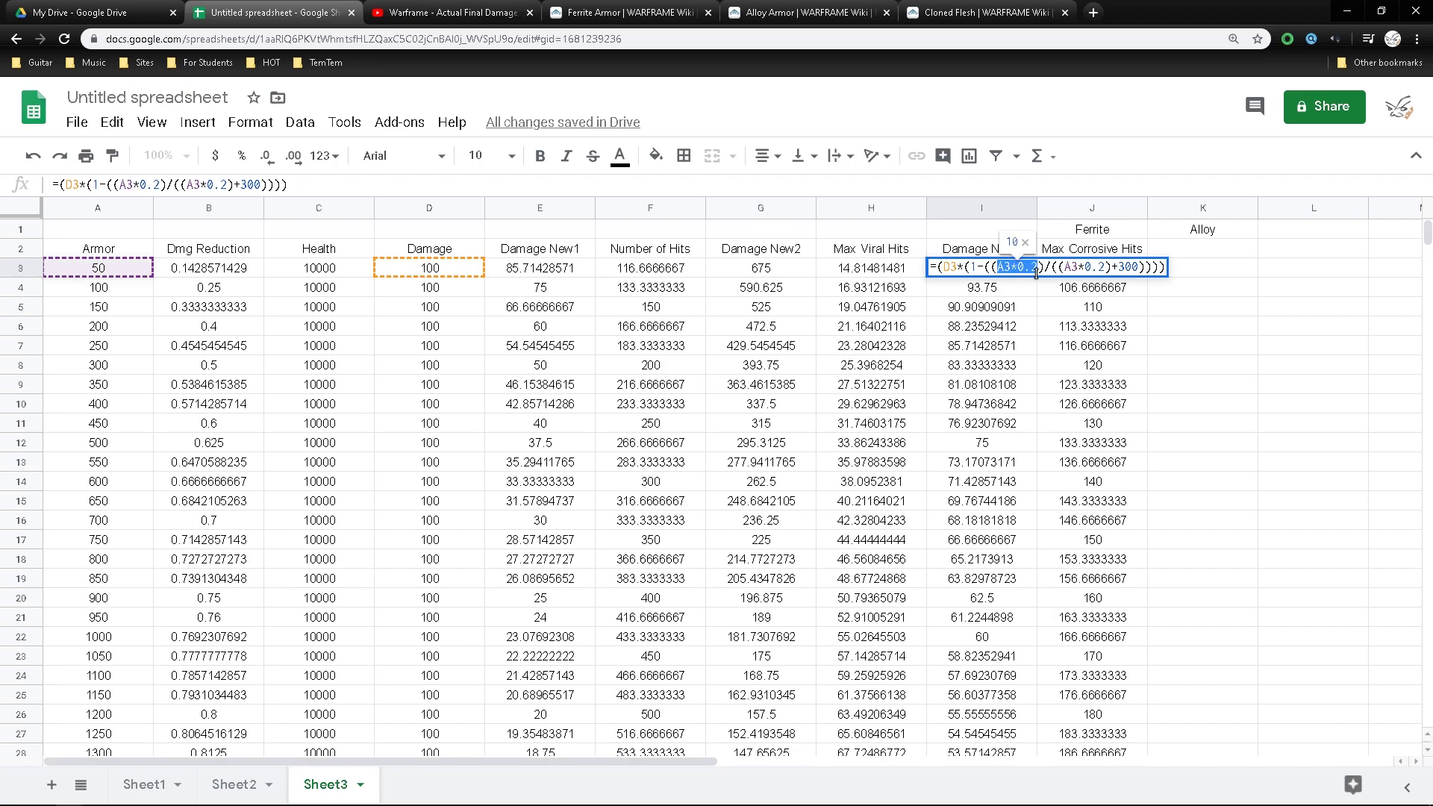
{"action": "left_click", "coordinate": [1003, 268]}
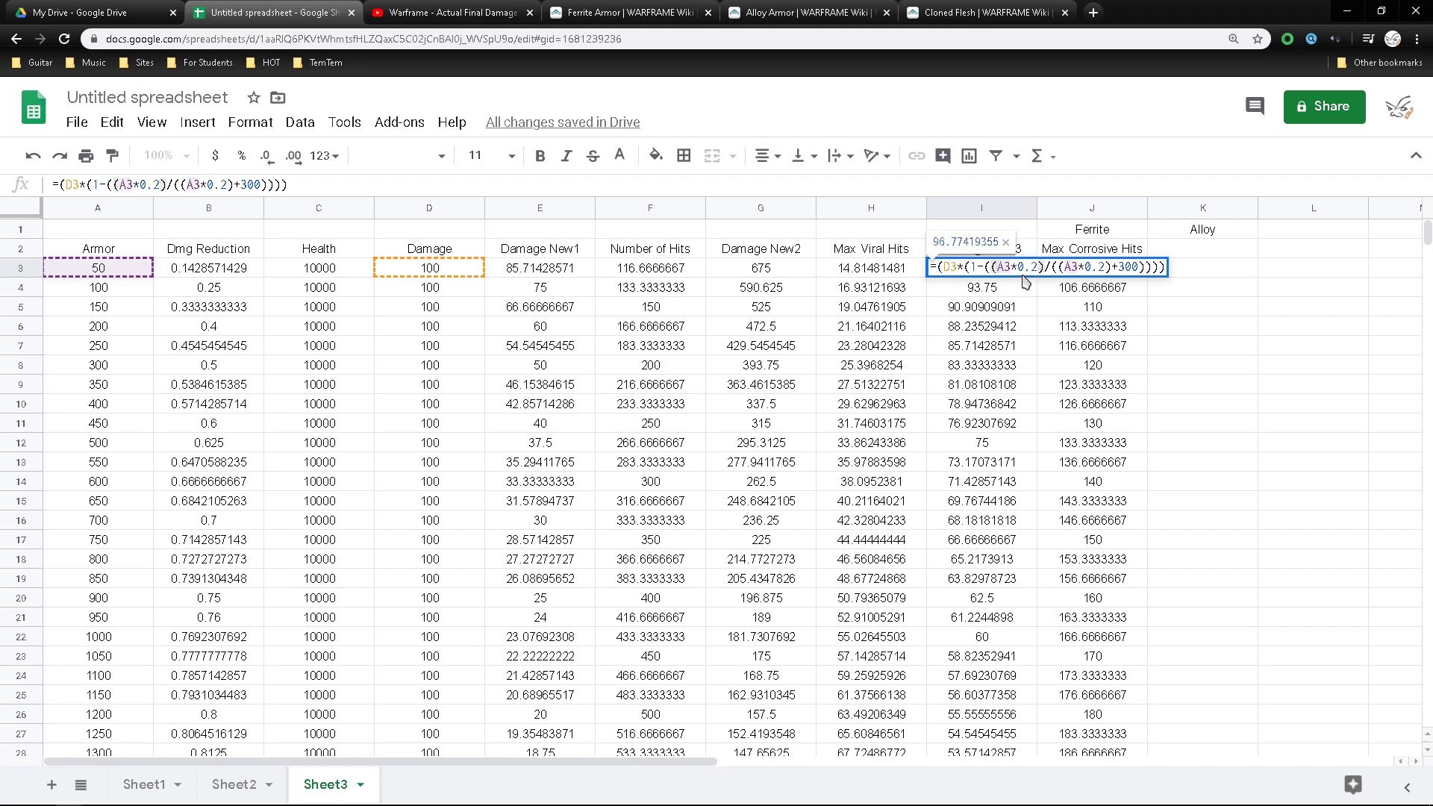
{"action": "type", "text": "("}
{"action": "key", "text": "Right"}
{"action": "key", "text": "Right"}
{"action": "key", "text": "Right"}
{"action": "key", "text": "Right"}
{"action": "key", "text": "Right"}
{"action": "key", "text": "Right"}
{"action": "key", "text": "Right"}
{"action": "type", "text": "*("}
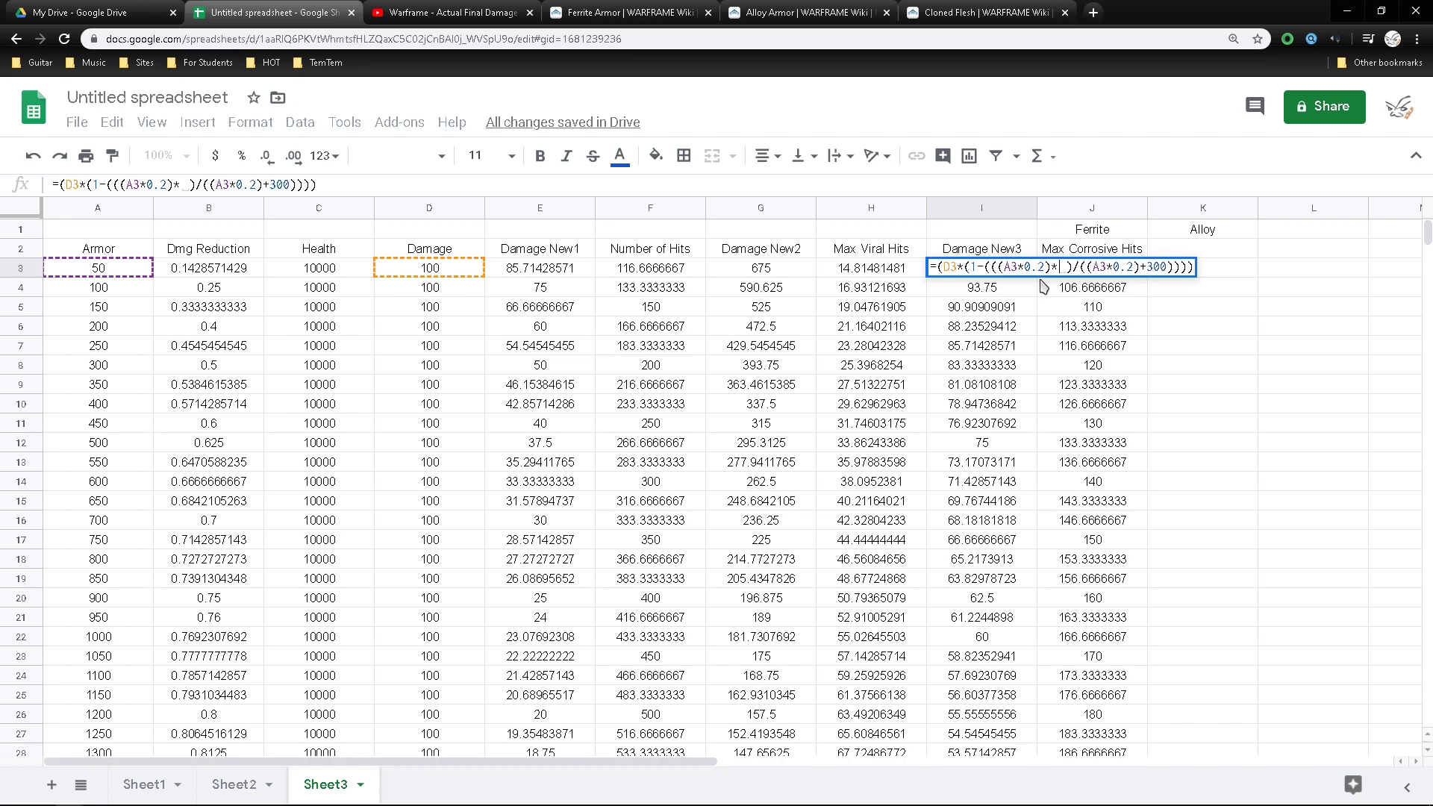
{"action": "key", "text": "ctrl+4"}
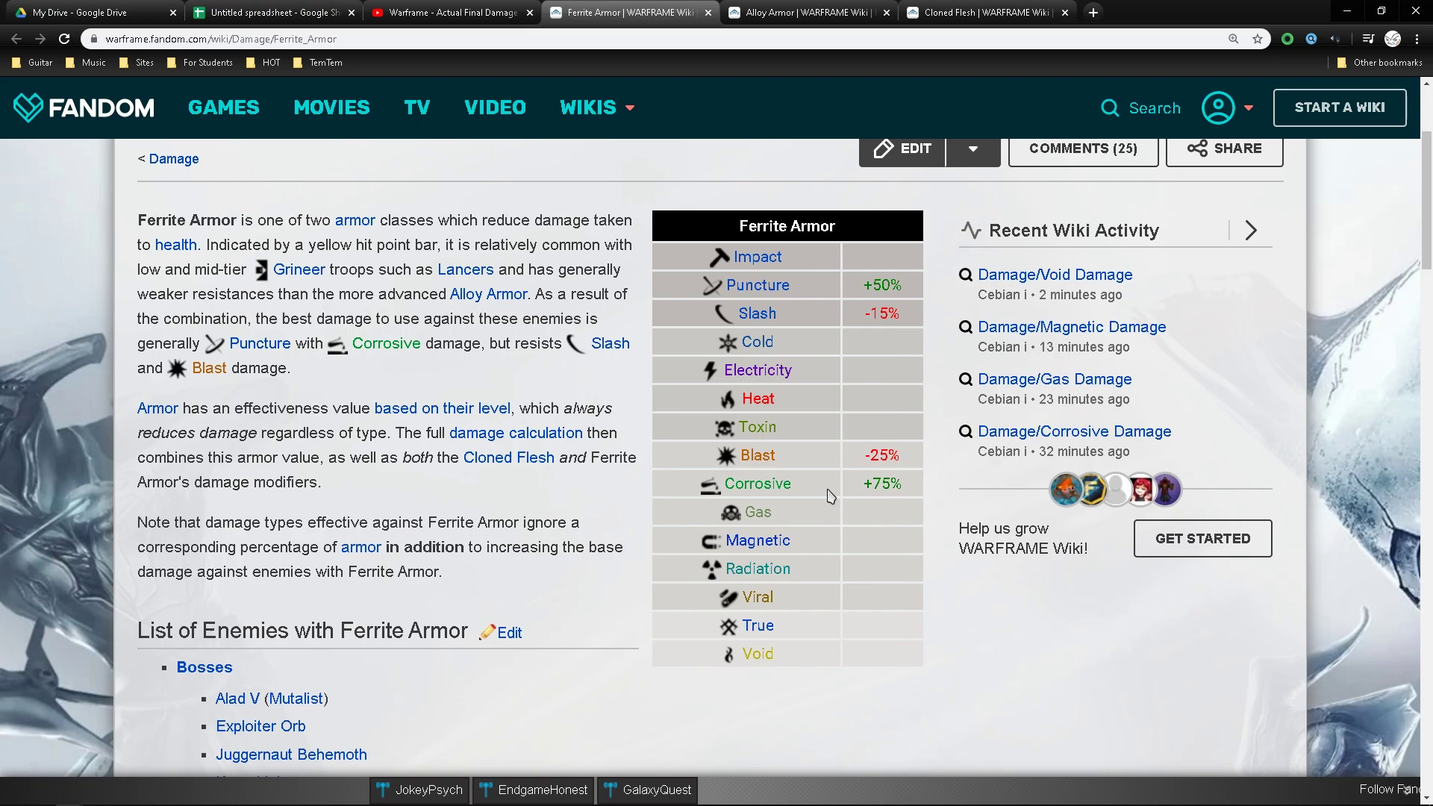
{"action": "left_click", "coordinate": [227, 13]}
Step: Complete I3's formula so both (A3*0.2) armor terms are multiplied by 0.25
{"action": "double_click", "coordinate": [1030, 270]}
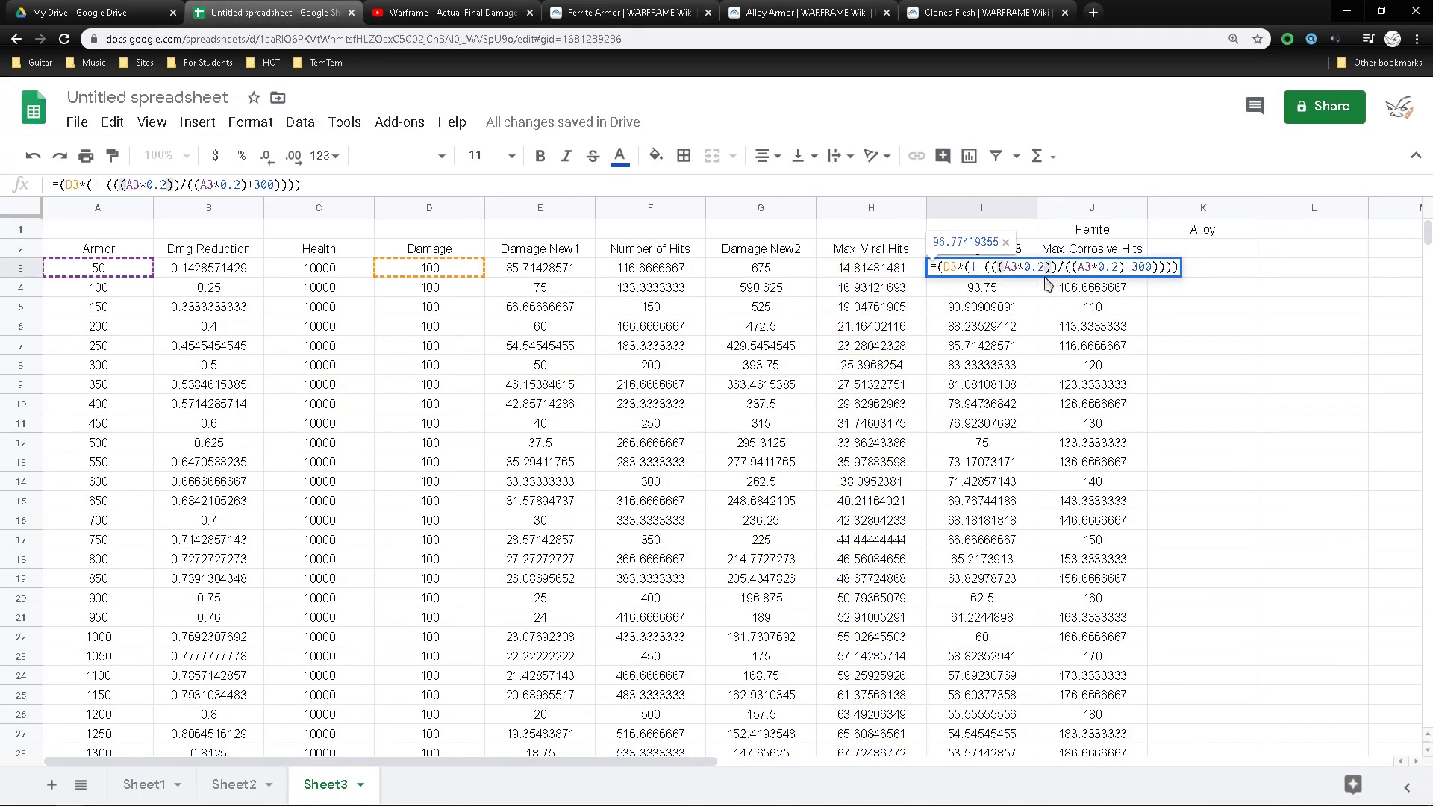
{"action": "type", "text": "0.25"}
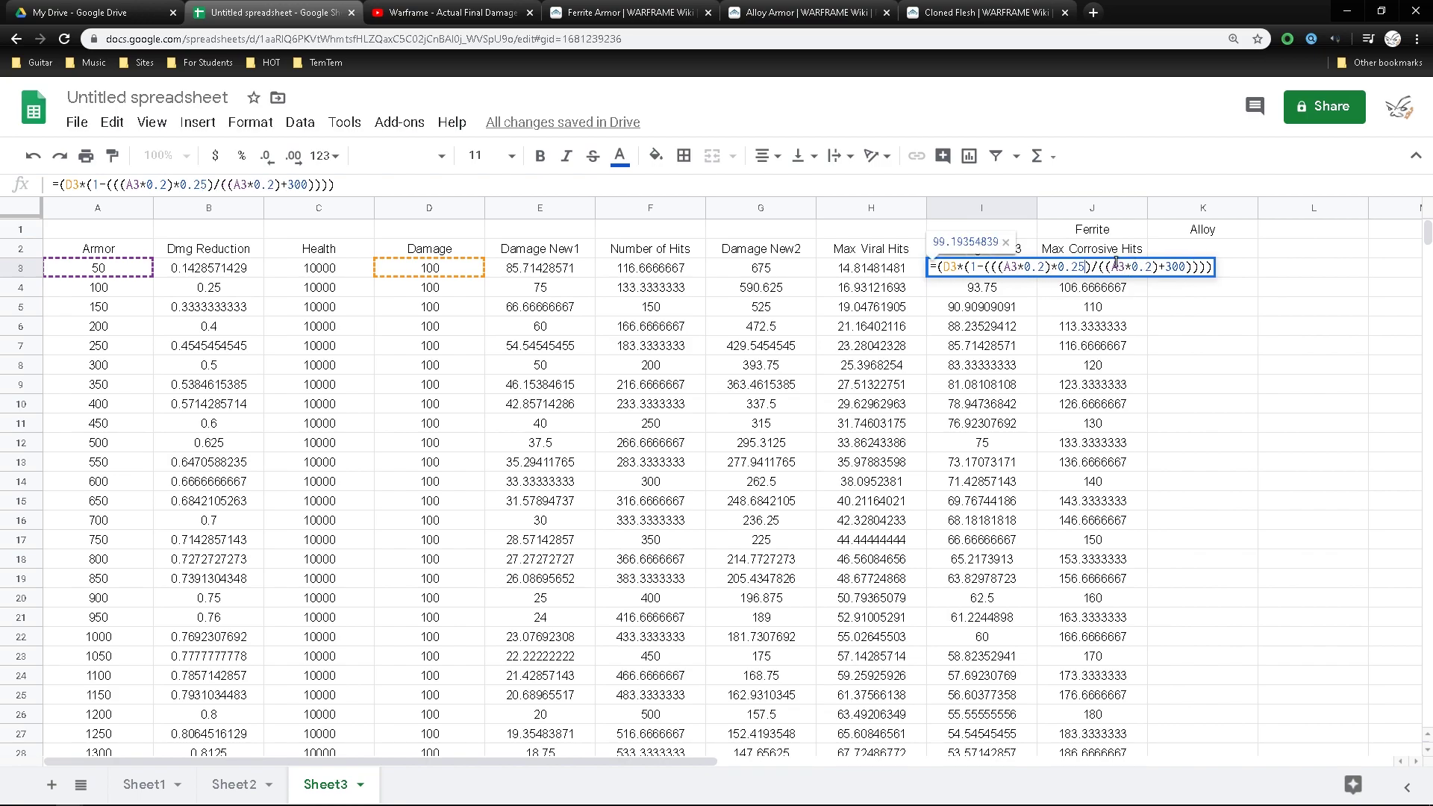
{"action": "left_click", "coordinate": [1114, 267]}
{"action": "type", "text": "("}
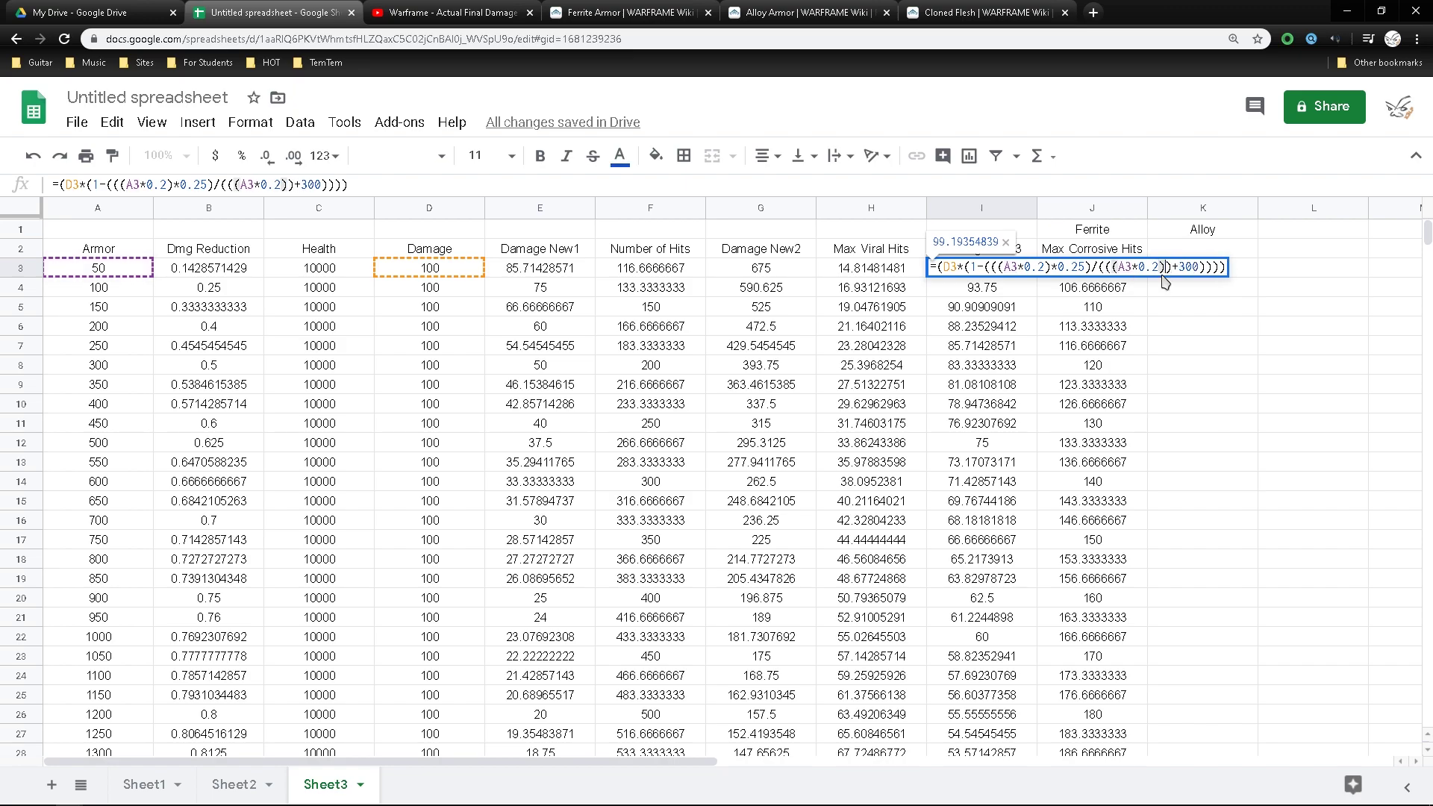
{"action": "left_click", "coordinate": [1163, 268]}
{"action": "type", "text": "*0.25"}
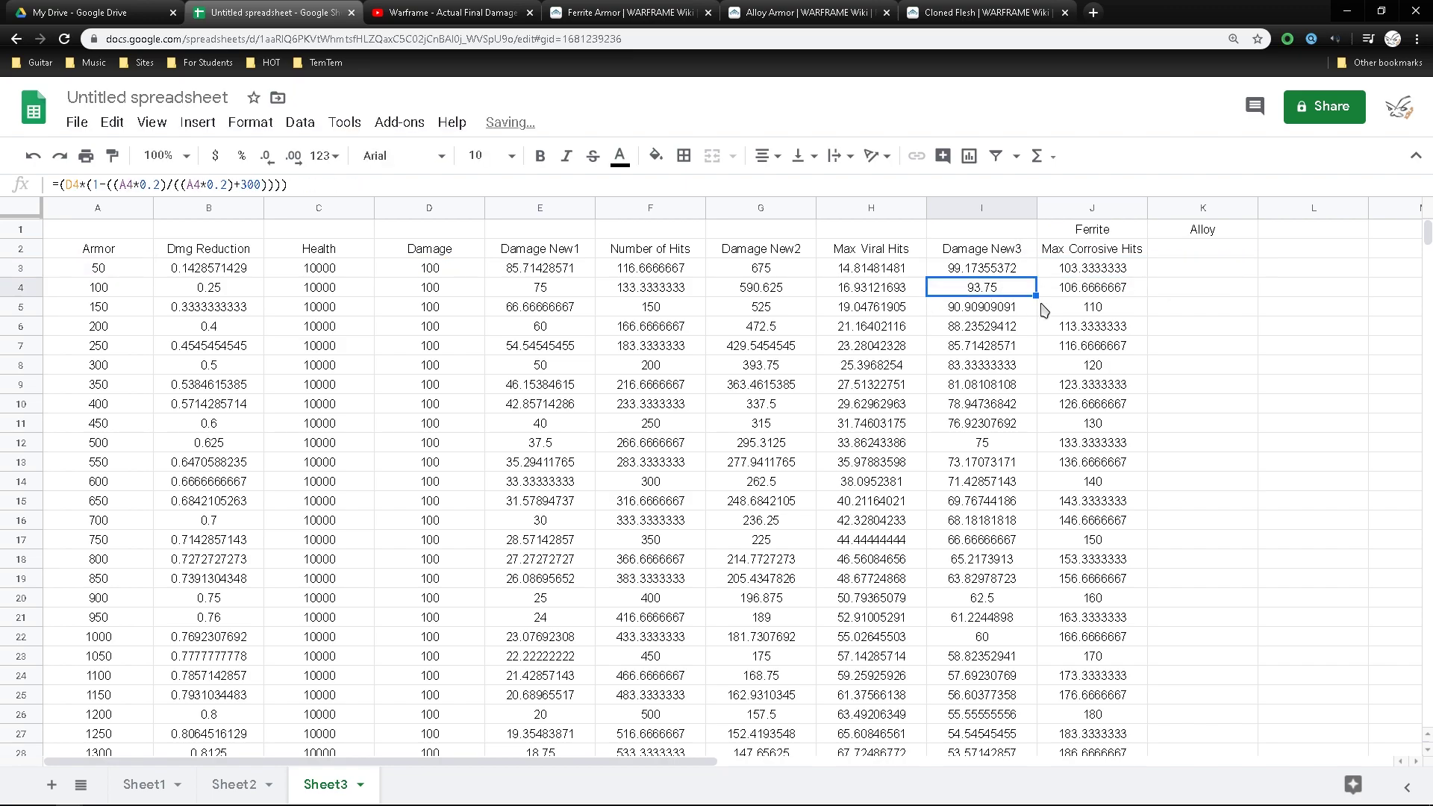
Step: Commit the 0.25-armor Damage New3 formula in I3 and fill it down column I
{"action": "key", "text": "Return"}
{"action": "left_click", "coordinate": [1035, 273]}
{"action": "left_click_drag", "start_coordinate": [1038, 274], "coordinate": [1036, 452]}
{"action": "scroll", "coordinate": [1161, 426], "scroll_direction": "up", "scroll_amount": 20}
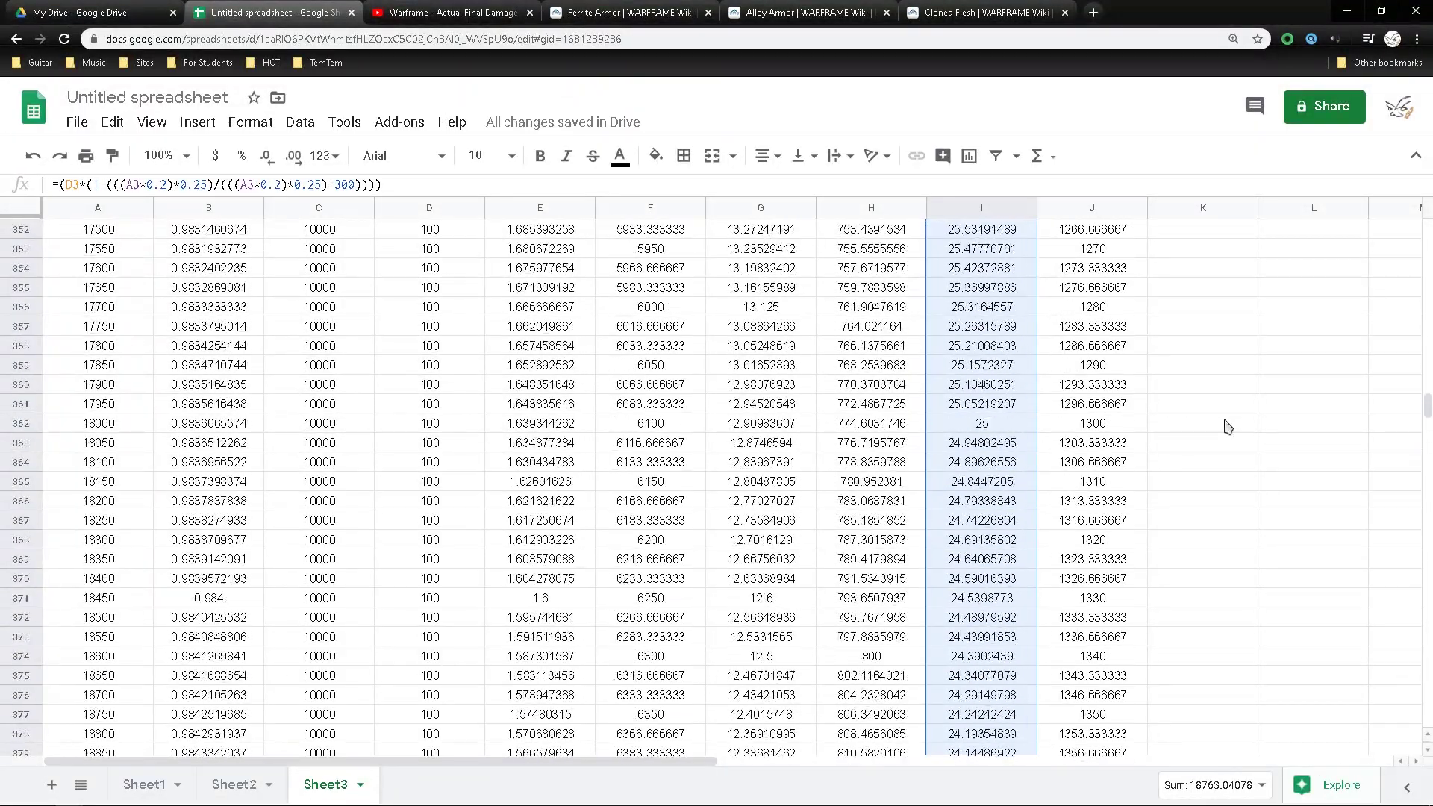
{"action": "scroll", "coordinate": [1224, 426], "scroll_direction": "up", "scroll_amount": 20}
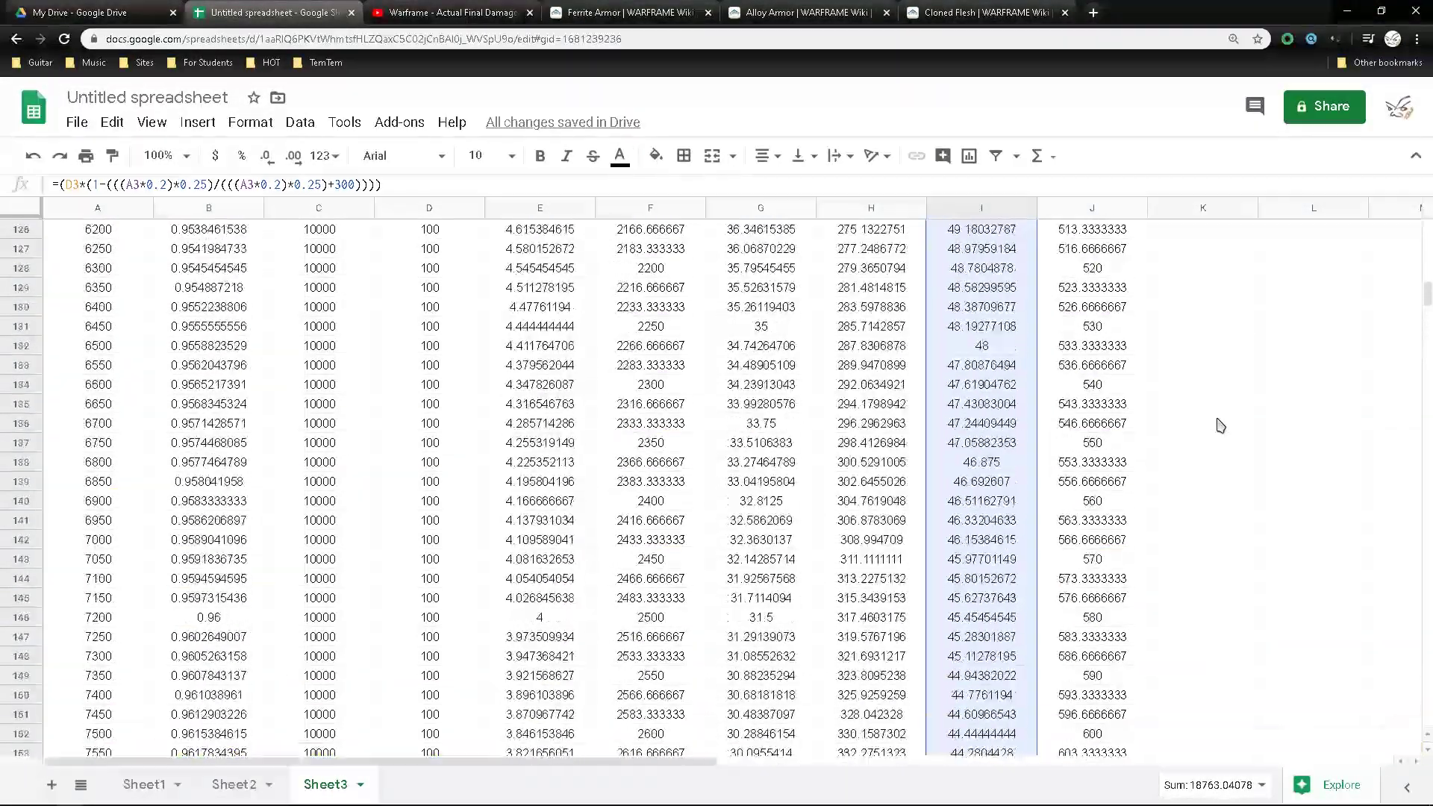
Step: Set Max Corrosive Hits in J3 to the suggested =C3/I3 and review the recalculated rows
{"action": "key", "text": "Right"}
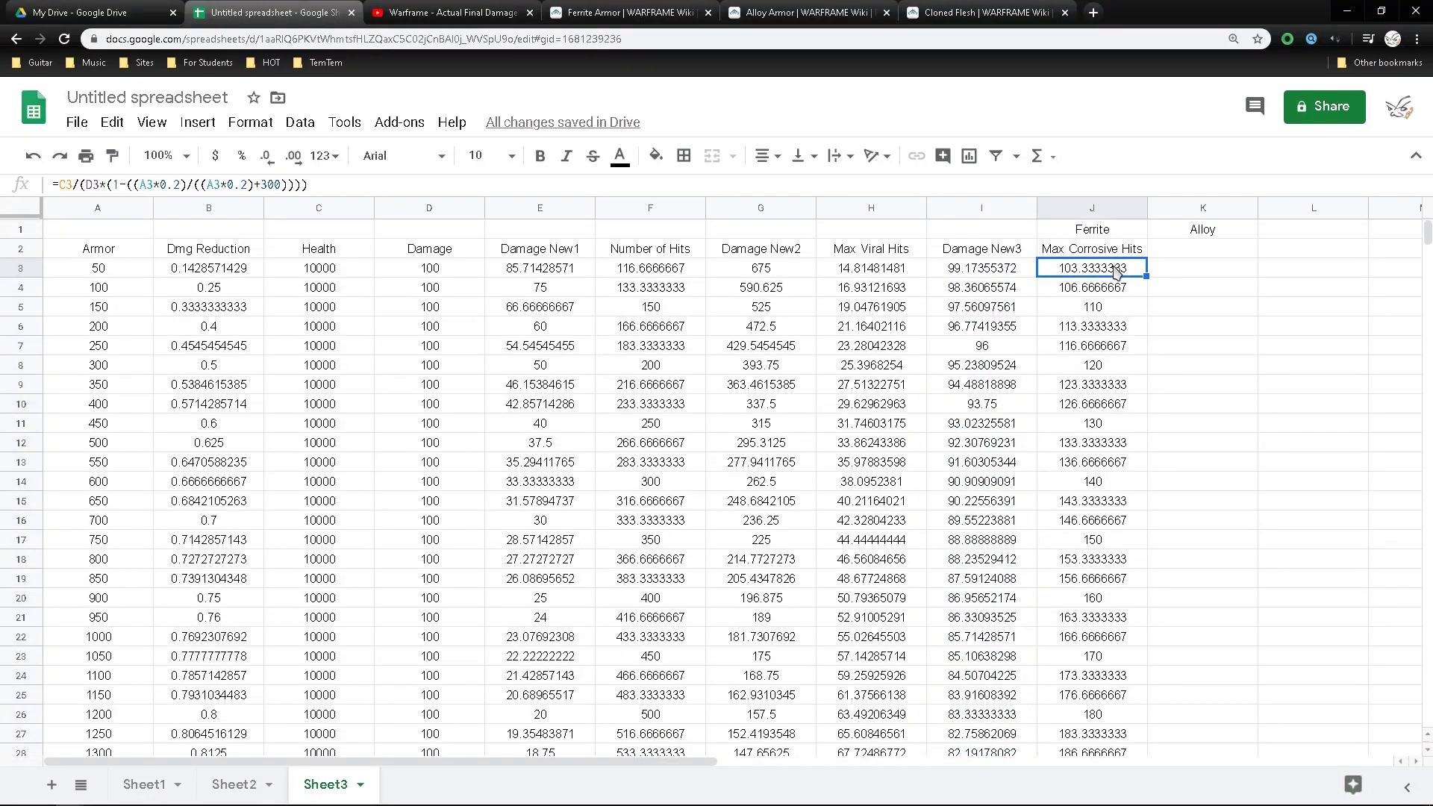
{"action": "type", "text": "="}
{"action": "key", "text": "Return"}
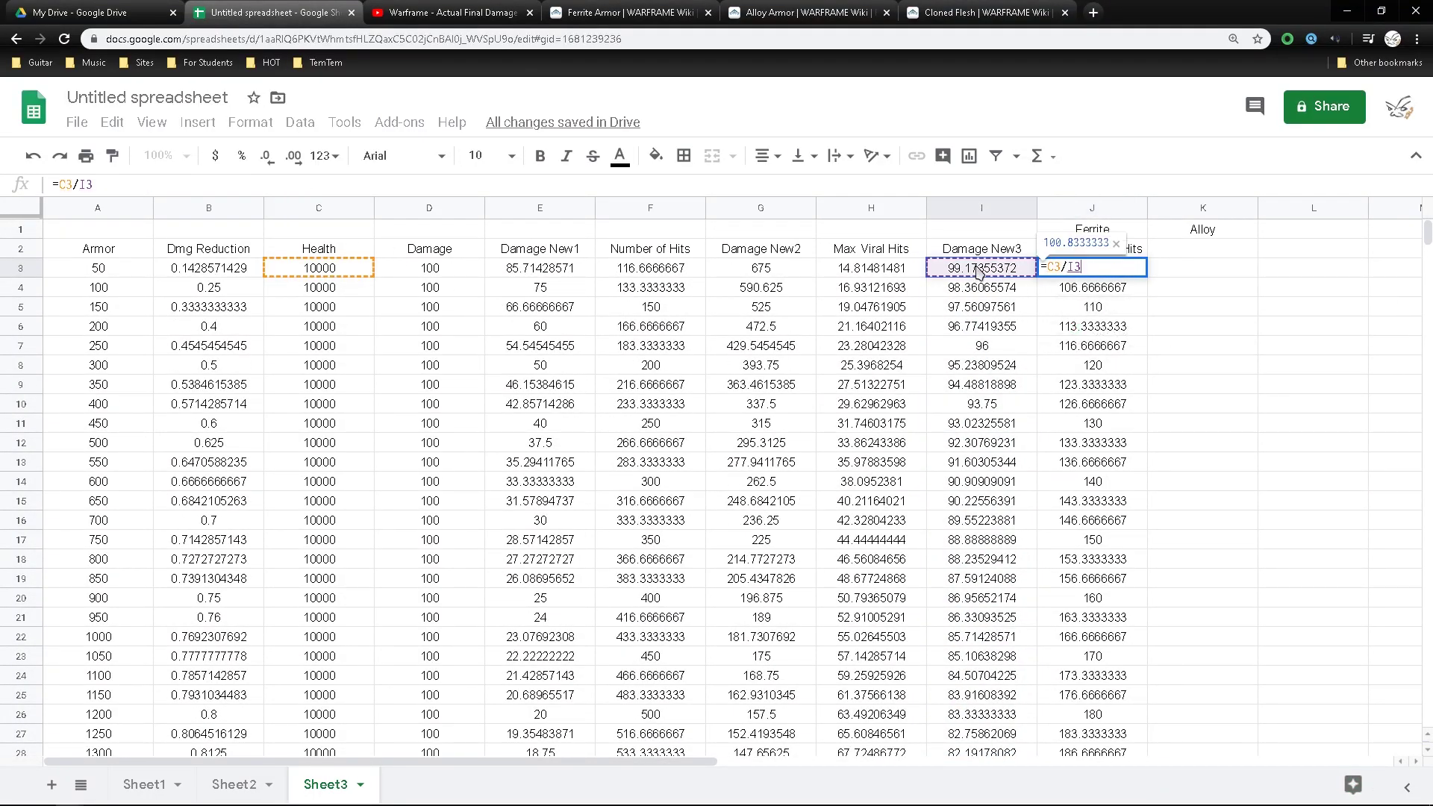
{"action": "key", "text": "Return"}
{"action": "scroll", "coordinate": [1148, 277], "scroll_direction": "down", "scroll_amount": 20}
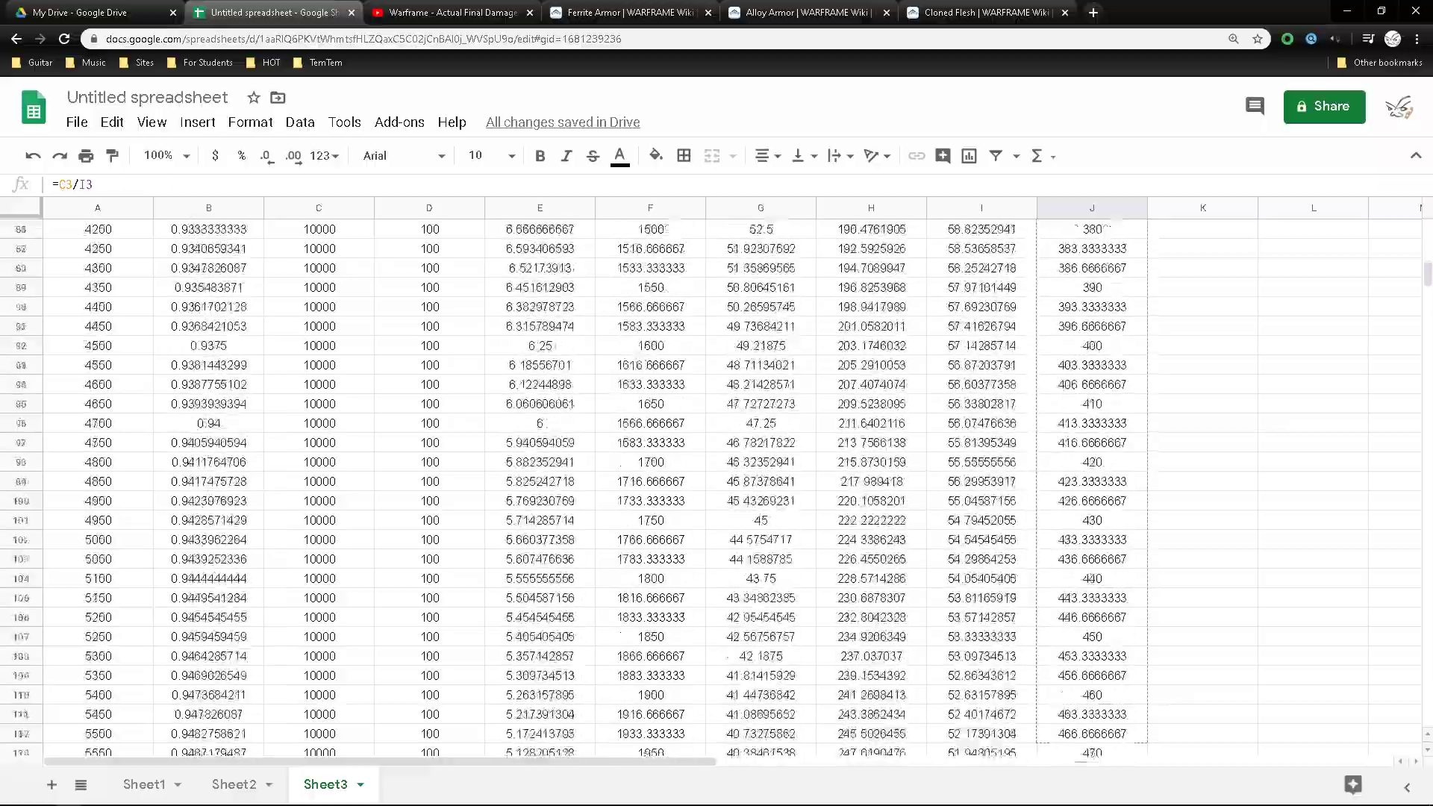
{"action": "scroll", "coordinate": [717, 485], "scroll_direction": "down", "scroll_amount": 20}
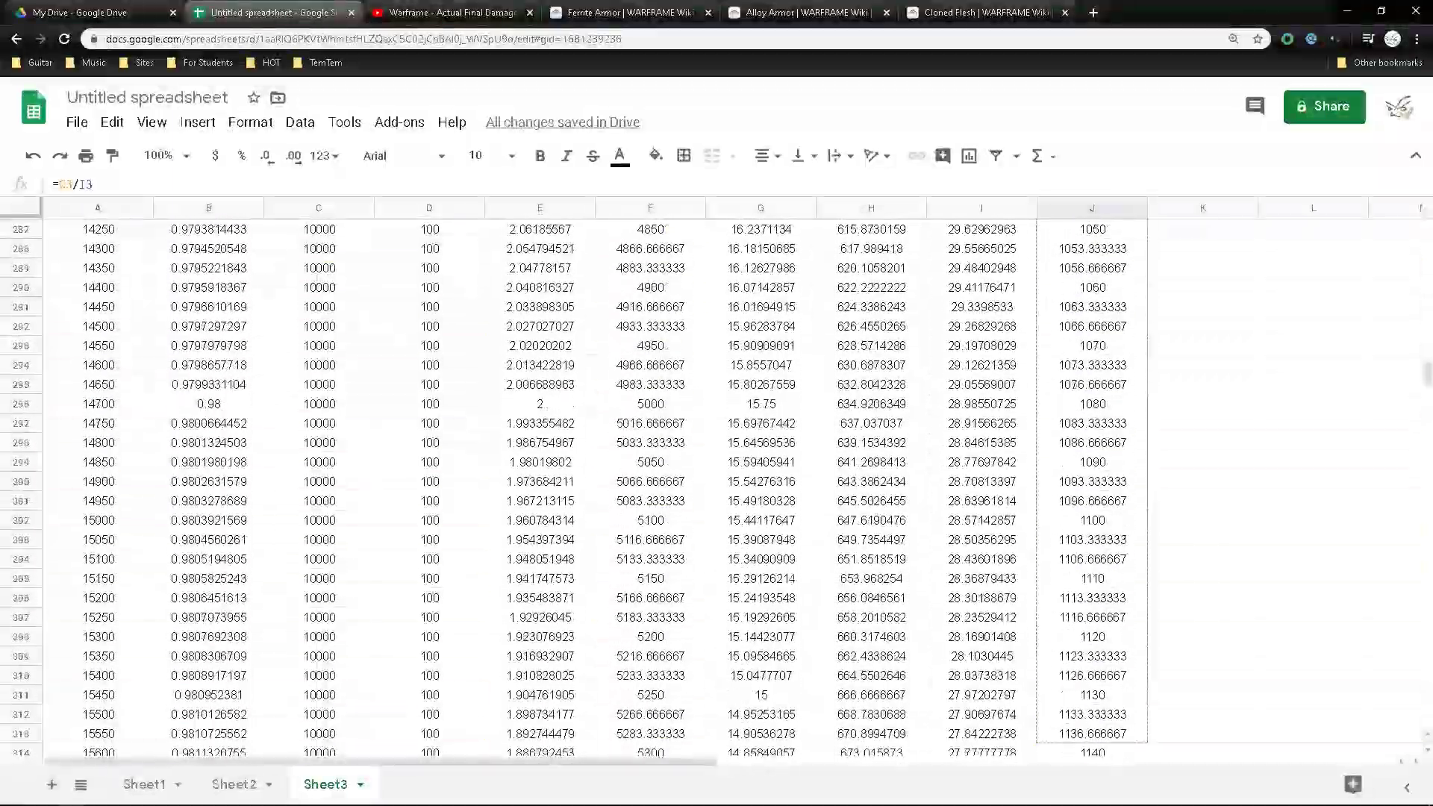
{"action": "scroll", "coordinate": [1224, 314], "scroll_direction": "down", "scroll_amount": 15}
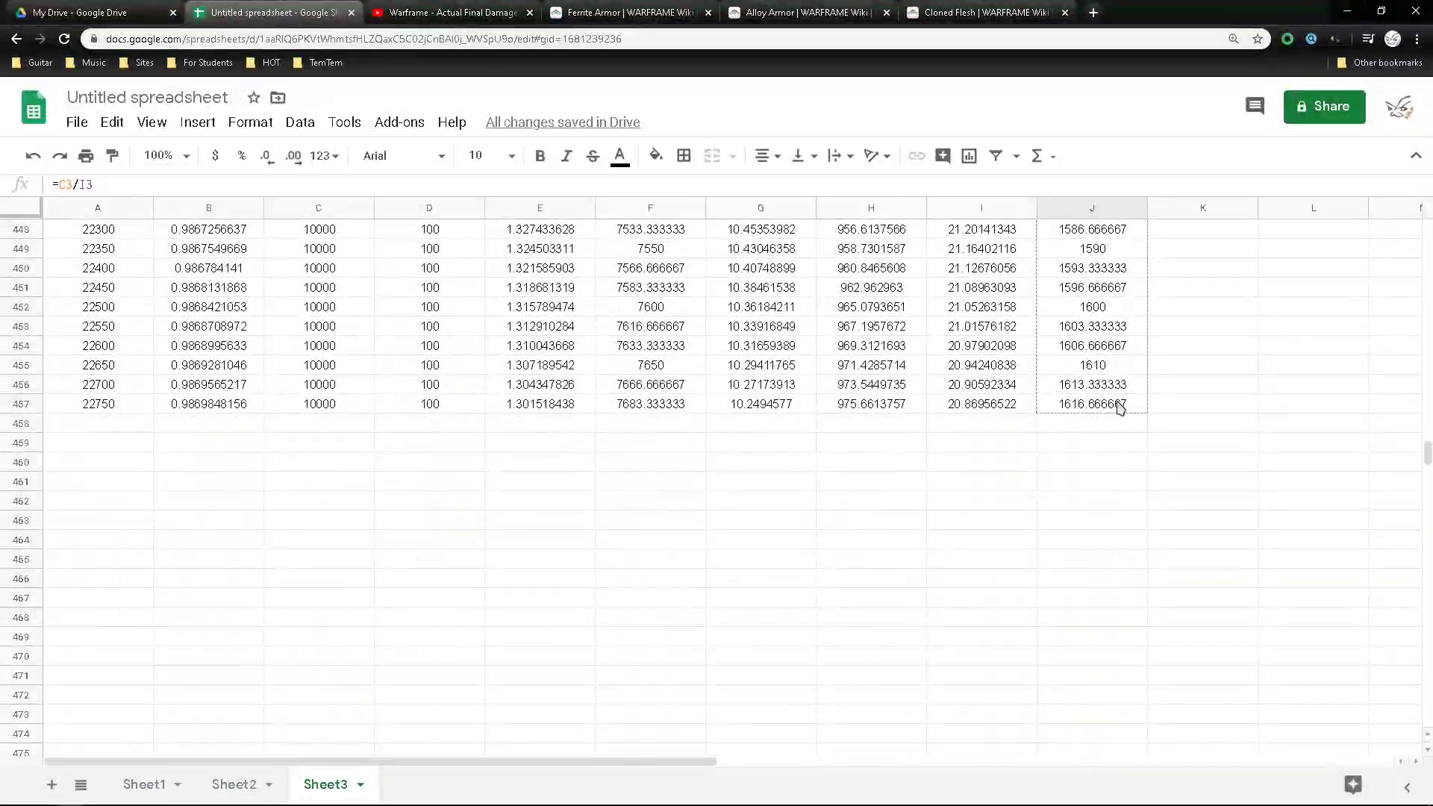
{"action": "scroll", "coordinate": [1224, 313], "scroll_direction": "up", "scroll_amount": 20}
{"action": "scroll", "coordinate": [1246, 321], "scroll_direction": "up", "scroll_amount": 20}
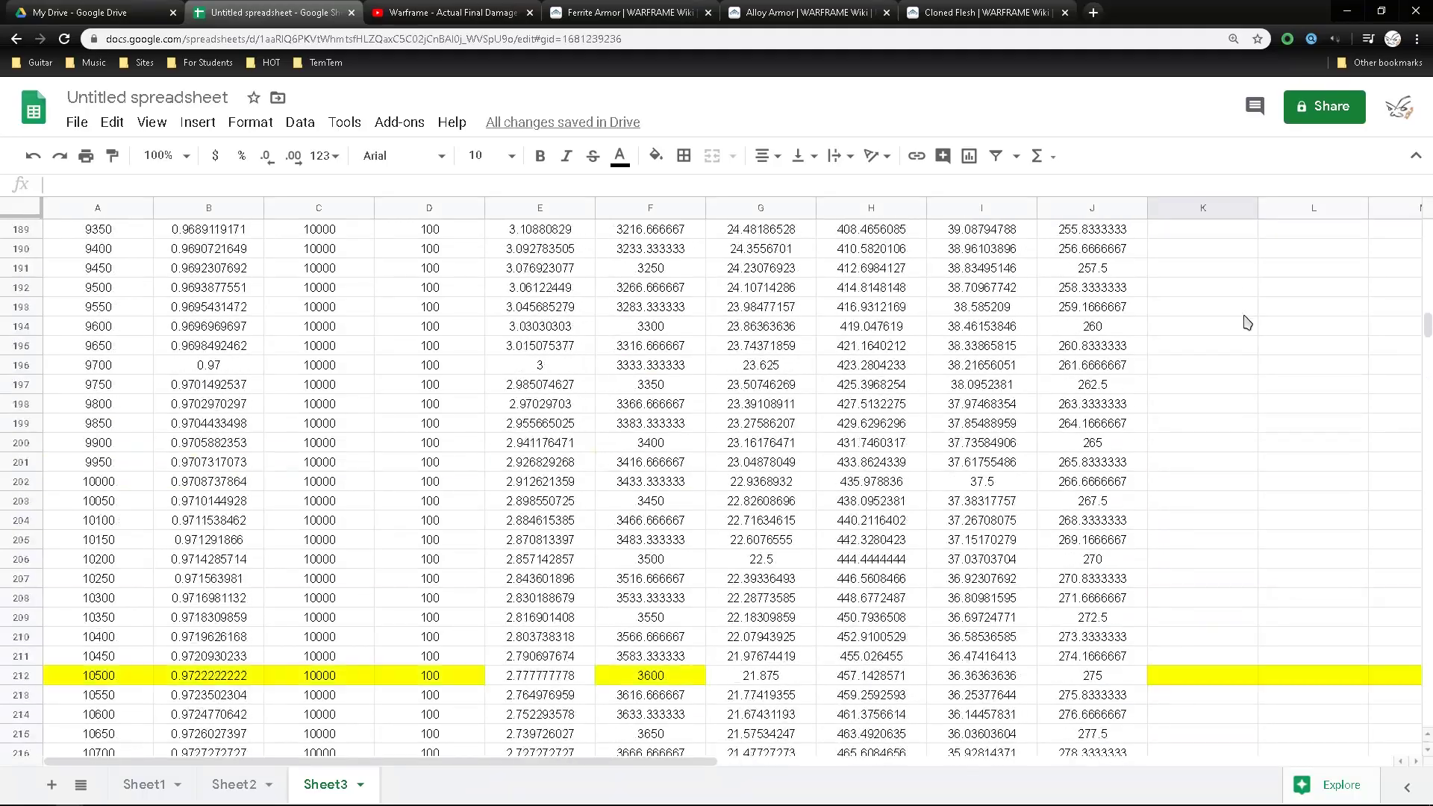
Step: Review the header cells, the Ferrite hits formula and the Damage New3 formula in I3
{"action": "scroll", "coordinate": [1246, 321], "scroll_direction": "up", "scroll_amount": 18}
{"action": "left_click", "coordinate": [1203, 249]}
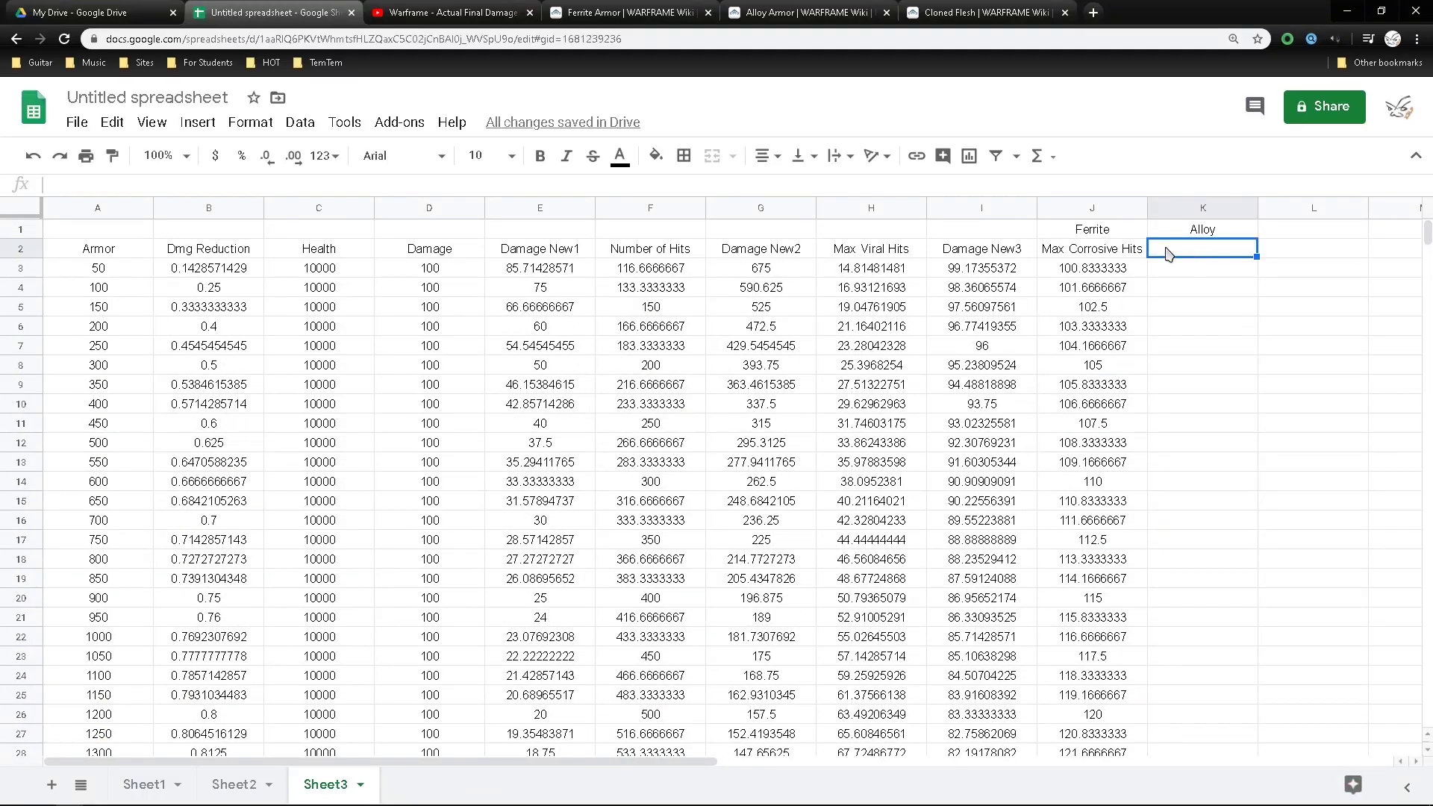
{"action": "left_click", "coordinate": [1092, 249]}
{"action": "left_click", "coordinate": [1109, 270]}
{"action": "left_click", "coordinate": [987, 274]}
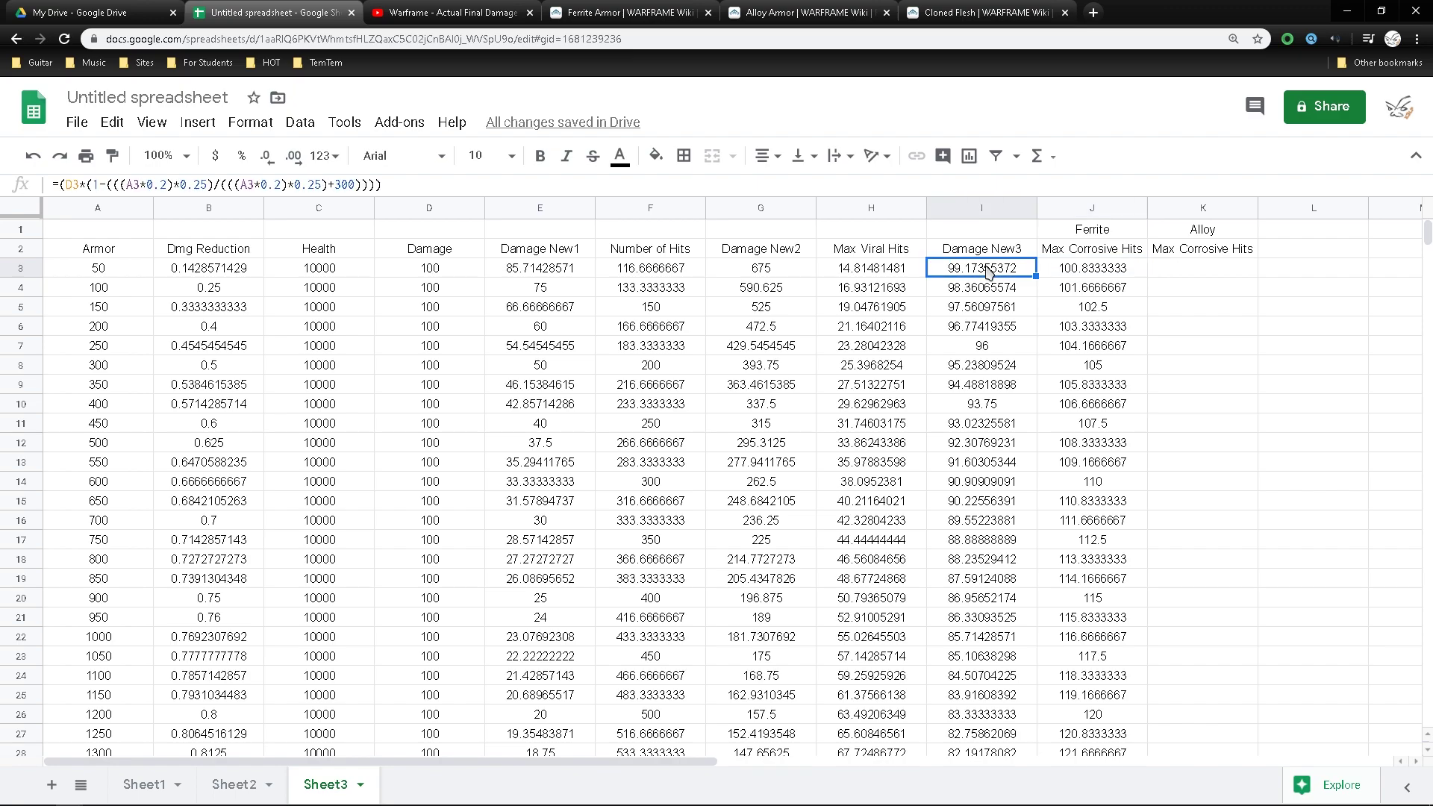
Step: Insert a new column before Alloy and title K2 'Damage New4'
{"action": "right_click", "coordinate": [1209, 208]}
{"action": "left_click", "coordinate": [1246, 276]}
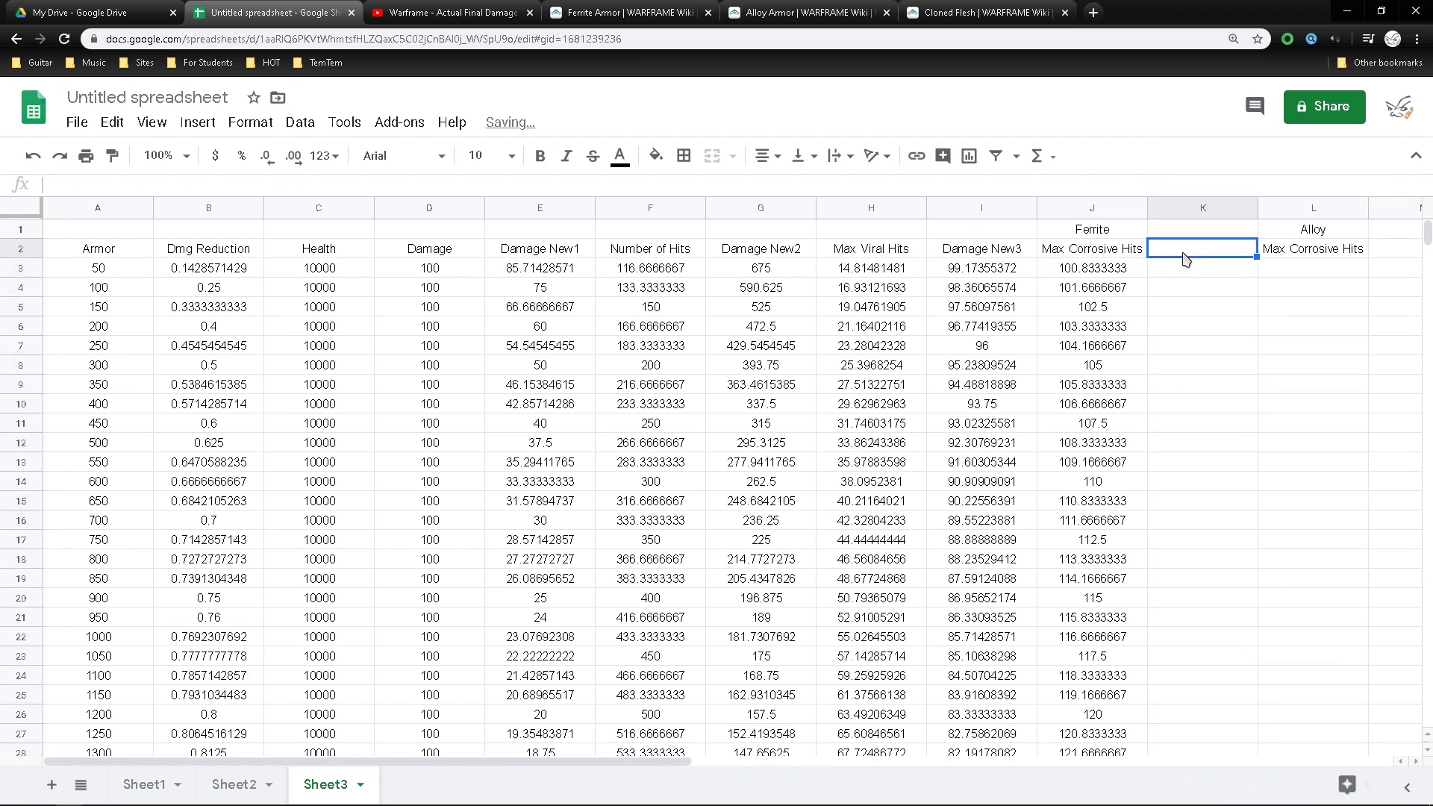
{"action": "left_click", "coordinate": [1191, 250]}
{"action": "type", "text": "Damage New4"}
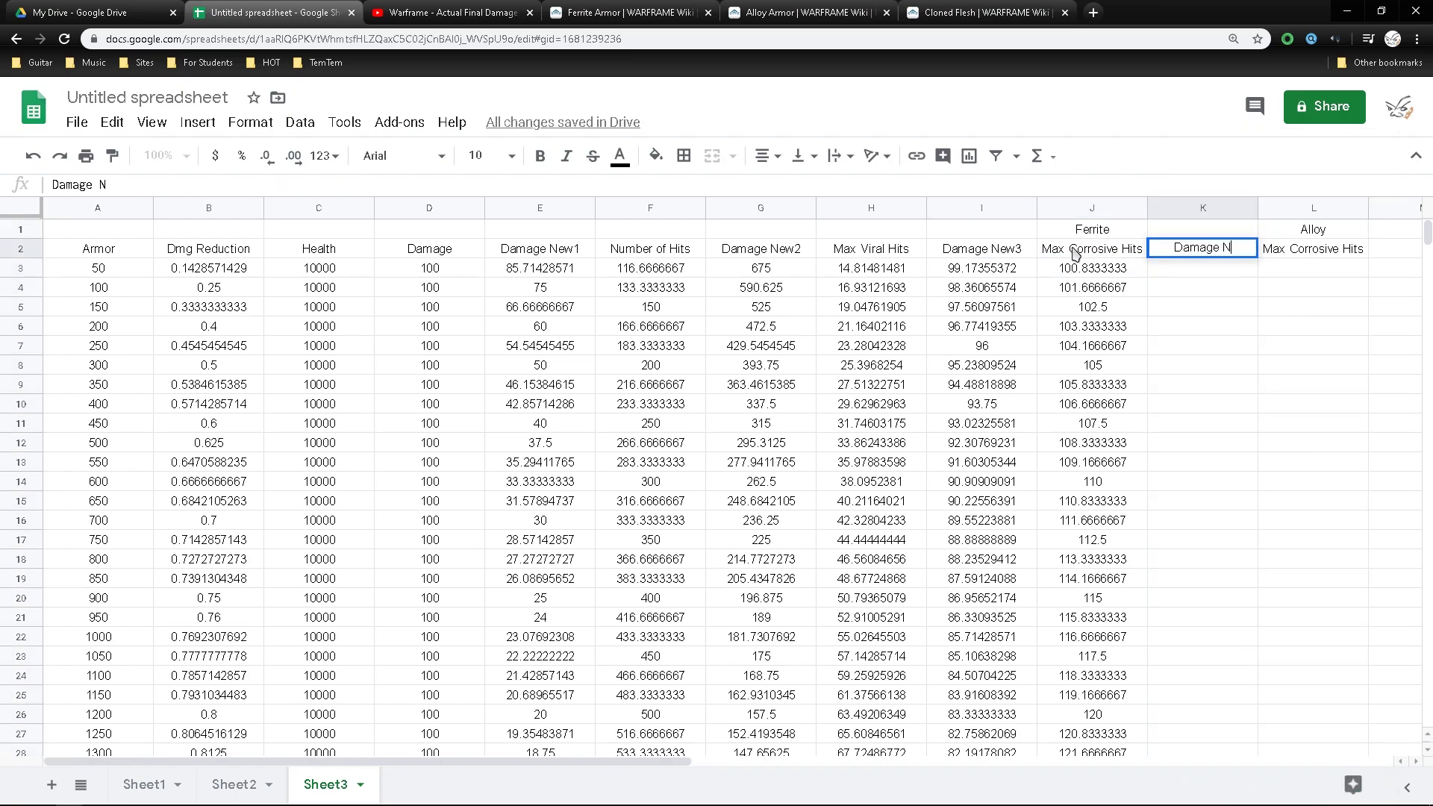
{"action": "key", "text": "Return"}
Step: Paste the Damage New3 formula into K3 and remove its *0.25 multiplier and extra parenthesis
{"action": "double_click", "coordinate": [1154, 271]}
{"action": "type", "text": "=(D3*(1-(((A3*0.2)*0.25)/(((A3*0.2)*0.25)+300))))"}
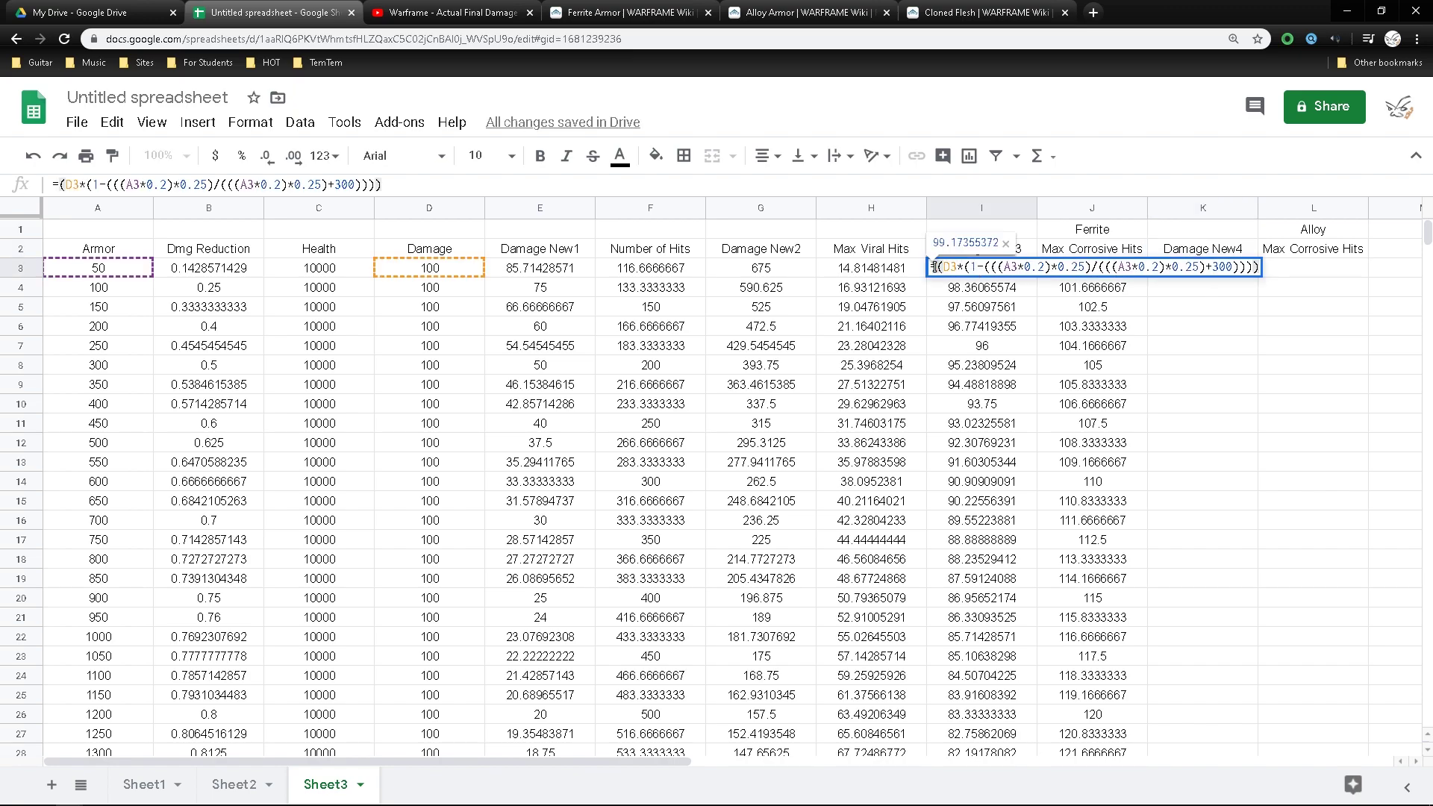
{"action": "left_click", "coordinate": [1213, 275]}
{"action": "double_click", "coordinate": [1213, 275]}
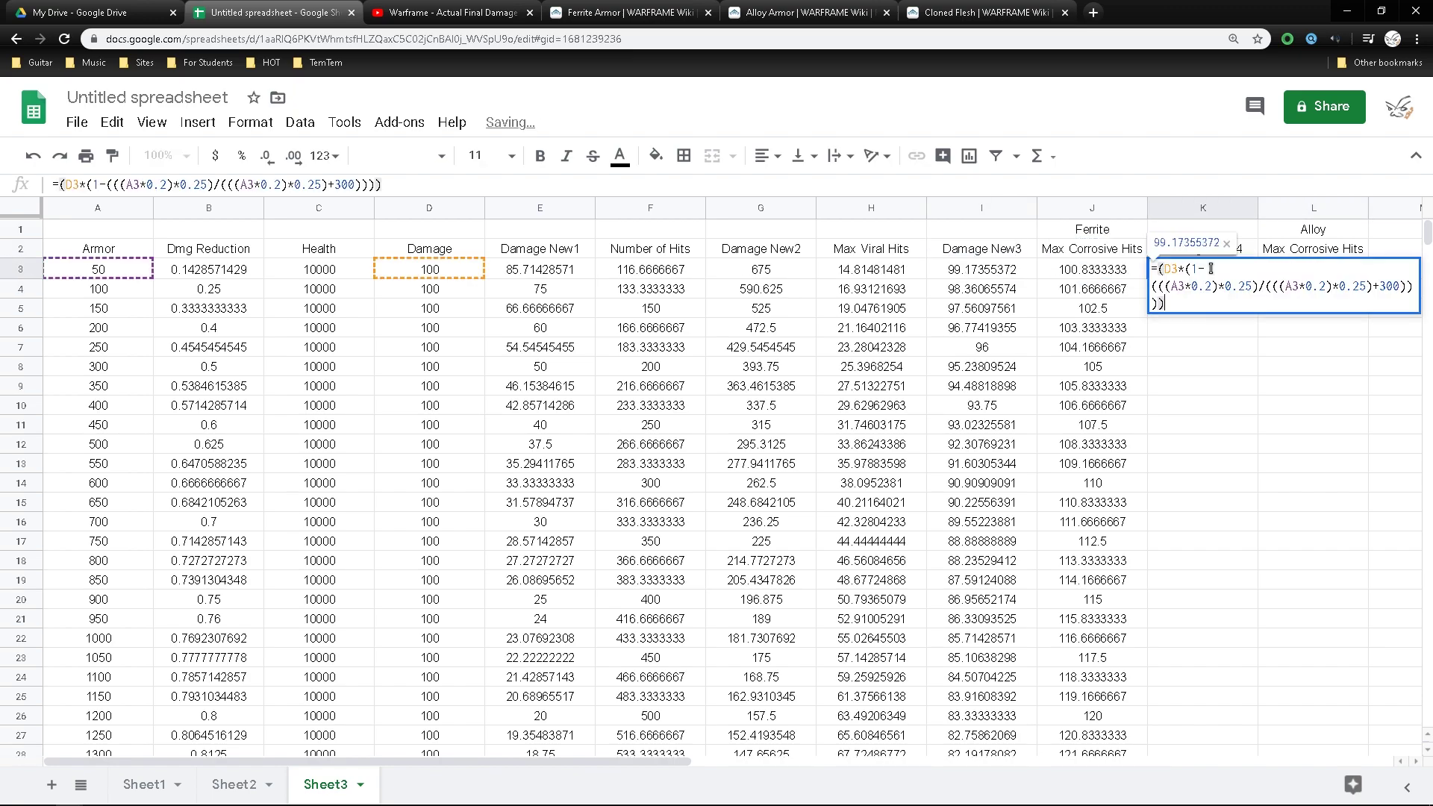
{"action": "left_click_drag", "start_coordinate": [1221, 287], "coordinate": [1321, 287]}
{"action": "key", "text": "BackSpace"}
{"action": "key", "text": "Left"}
{"action": "key", "text": "Left"}
{"action": "key", "text": "Left"}
{"action": "key", "text": "Left"}
{"action": "key", "text": "Left"}
{"action": "key", "text": "Left"}
{"action": "key", "text": "Left"}
{"action": "key", "text": "BackSpace"}
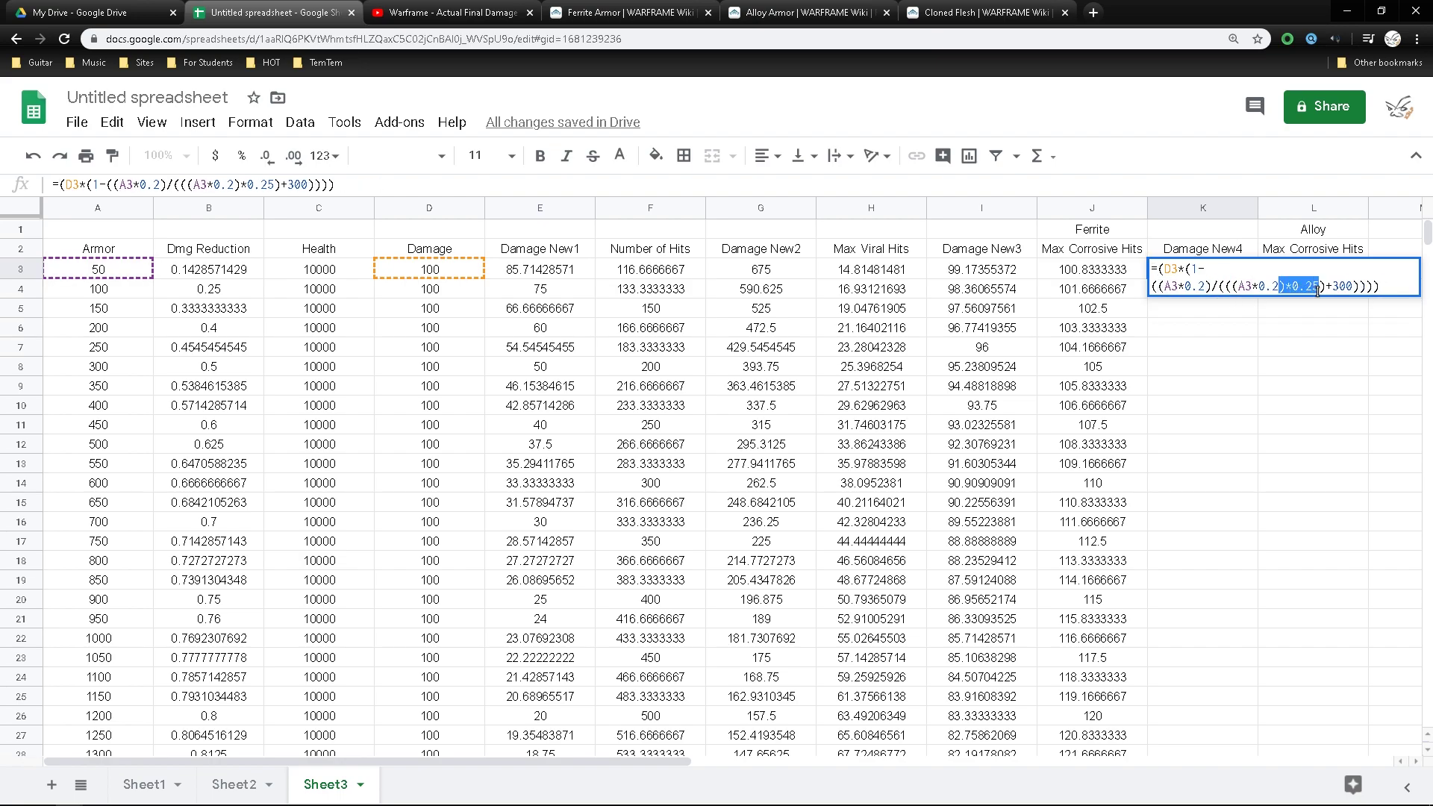
{"action": "key", "text": "BackSpace"}
{"action": "key", "text": "Return"}
Step: Copy the K3 Damage New4 formula down the whole column
{"action": "left_click", "coordinate": [1221, 273]}
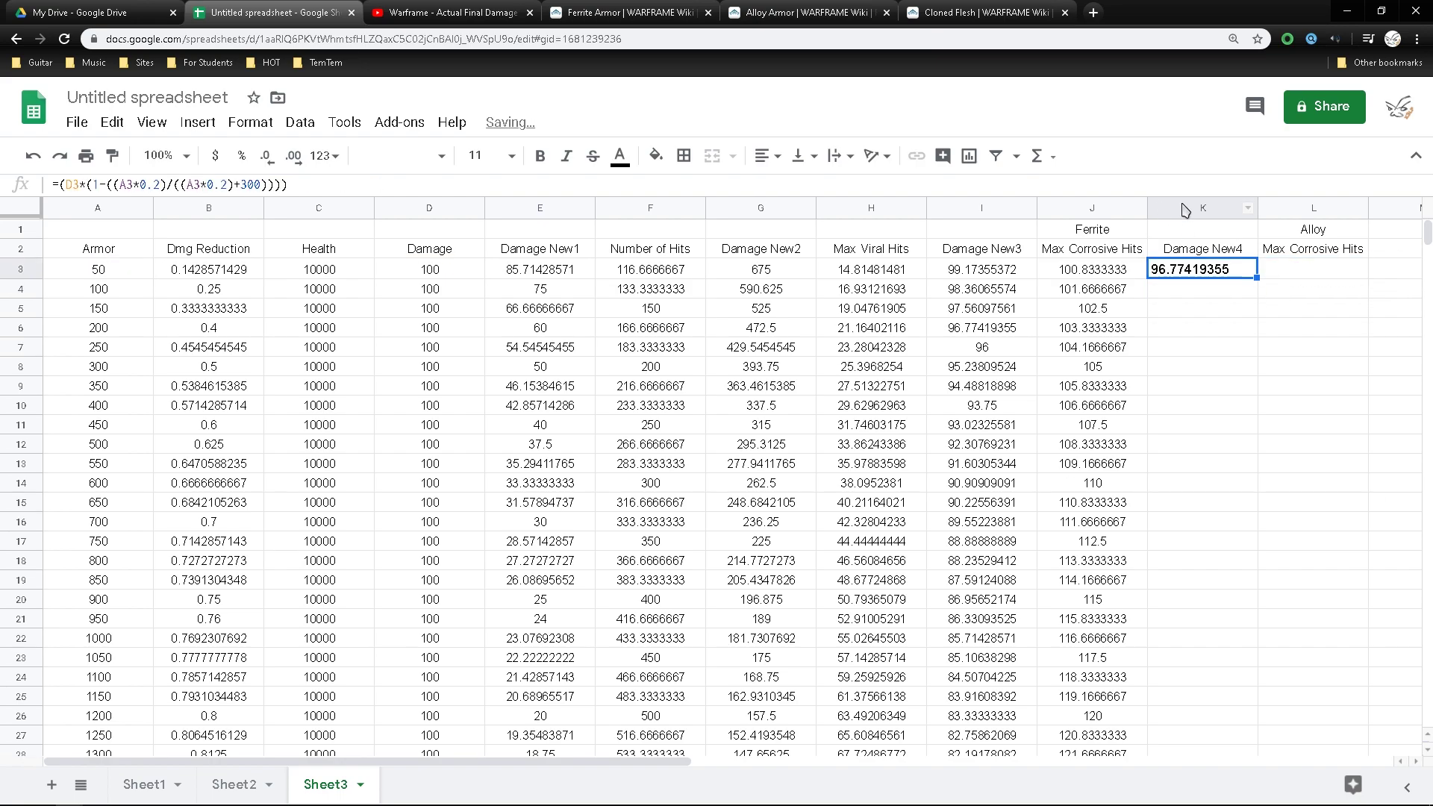
{"action": "left_click", "coordinate": [23, 209]}
{"action": "left_click", "coordinate": [1242, 273]}
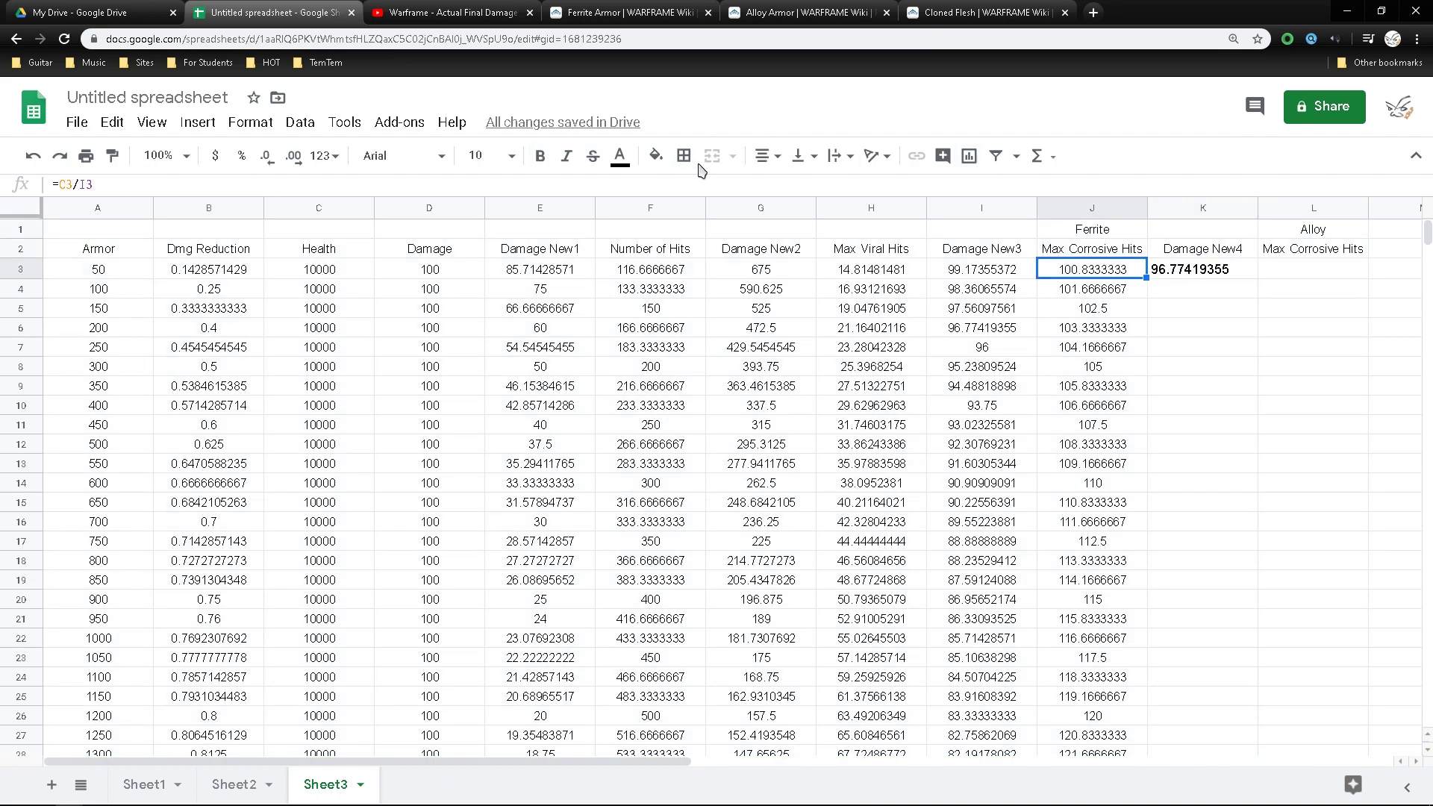
{"action": "left_click", "coordinate": [1226, 293]}
{"action": "left_click", "coordinate": [1203, 268]}
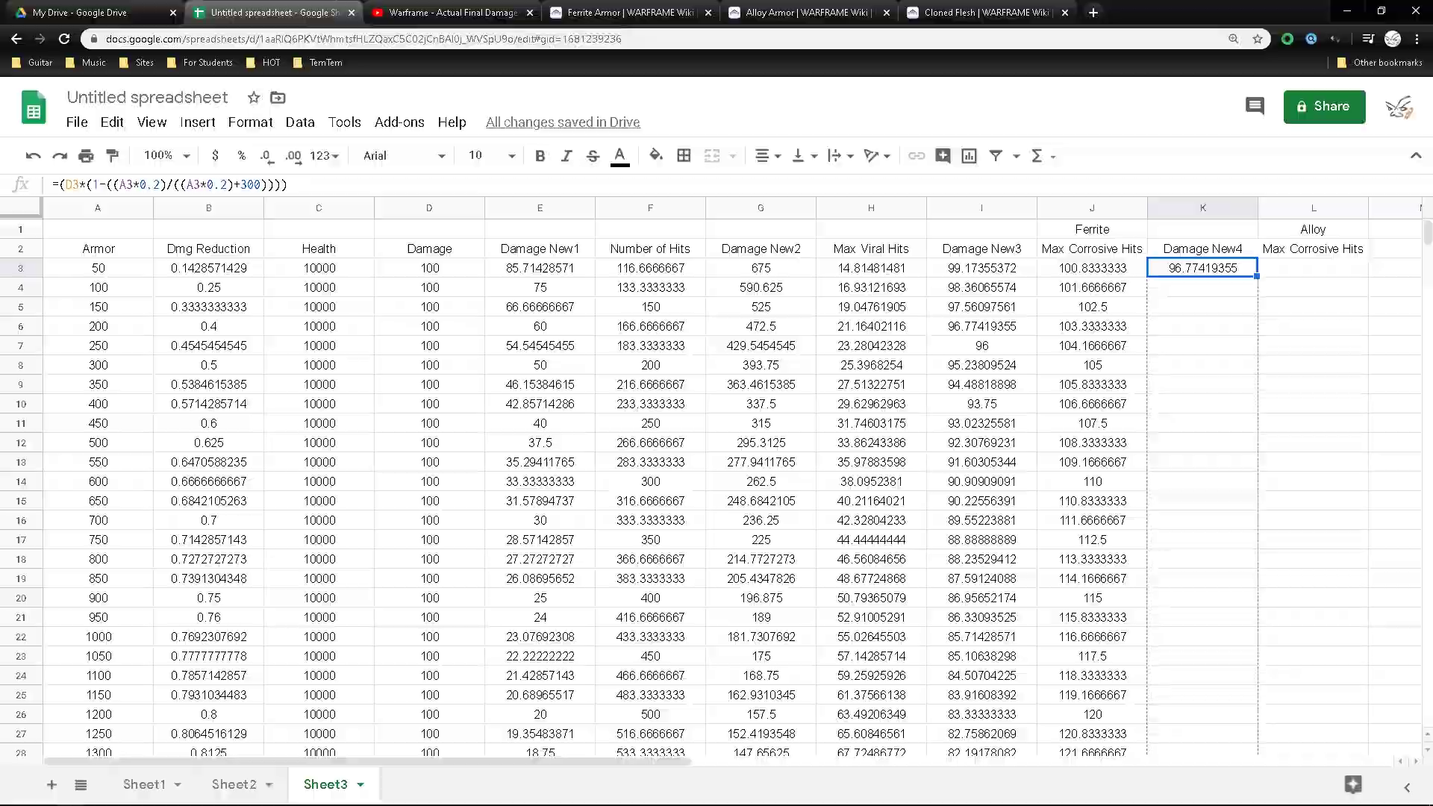
{"action": "scroll", "coordinate": [899, 347], "scroll_direction": "down", "scroll_amount": 20}
{"action": "scroll", "coordinate": [899, 347], "scroll_direction": "down", "scroll_amount": 20}
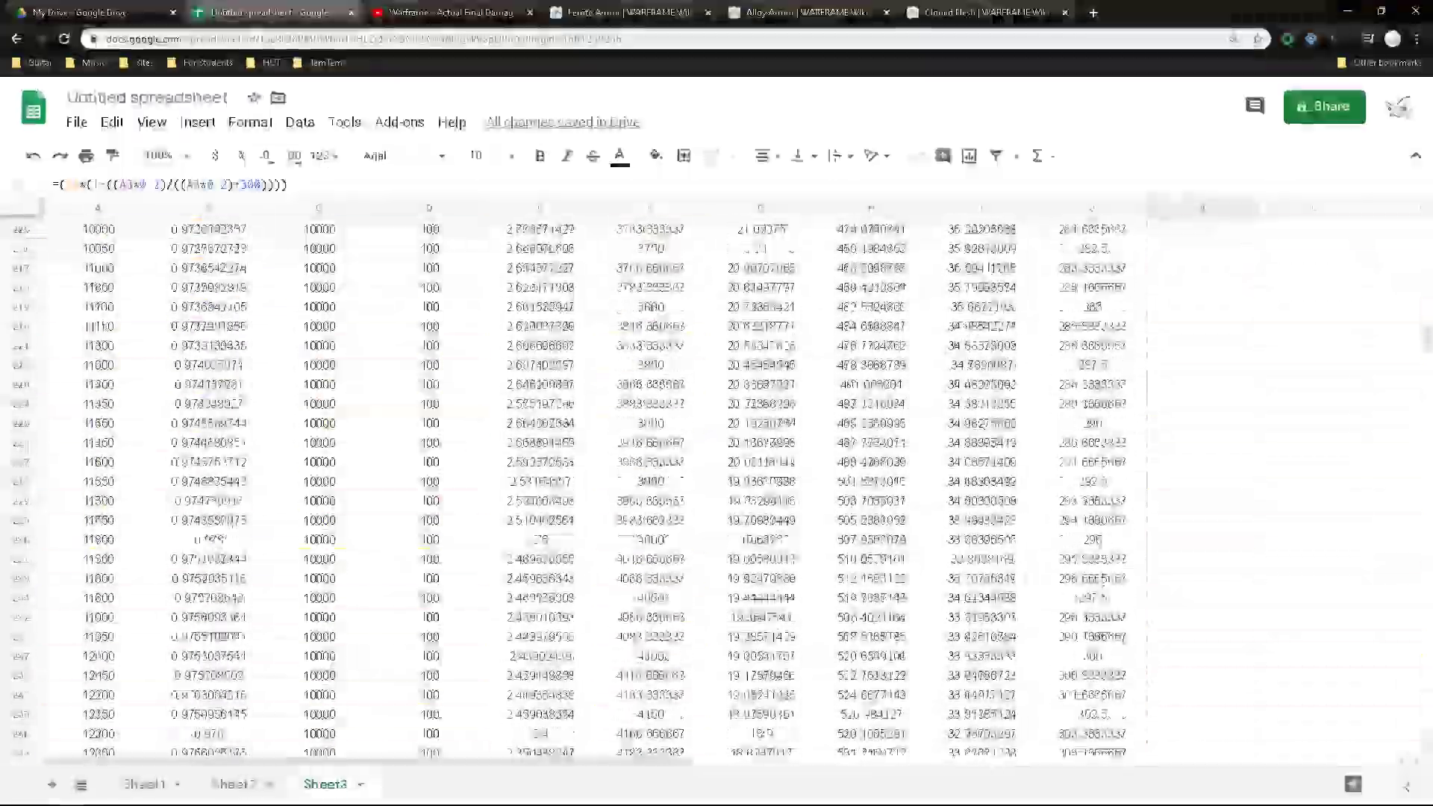
{"action": "left_click_drag", "start_coordinate": [1203, 750], "coordinate": [1203, 410]}
{"action": "scroll", "coordinate": [1231, 306], "scroll_direction": "up", "scroll_amount": 20}
{"action": "scroll", "coordinate": [1287, 306], "scroll_direction": "up", "scroll_amount": 20}
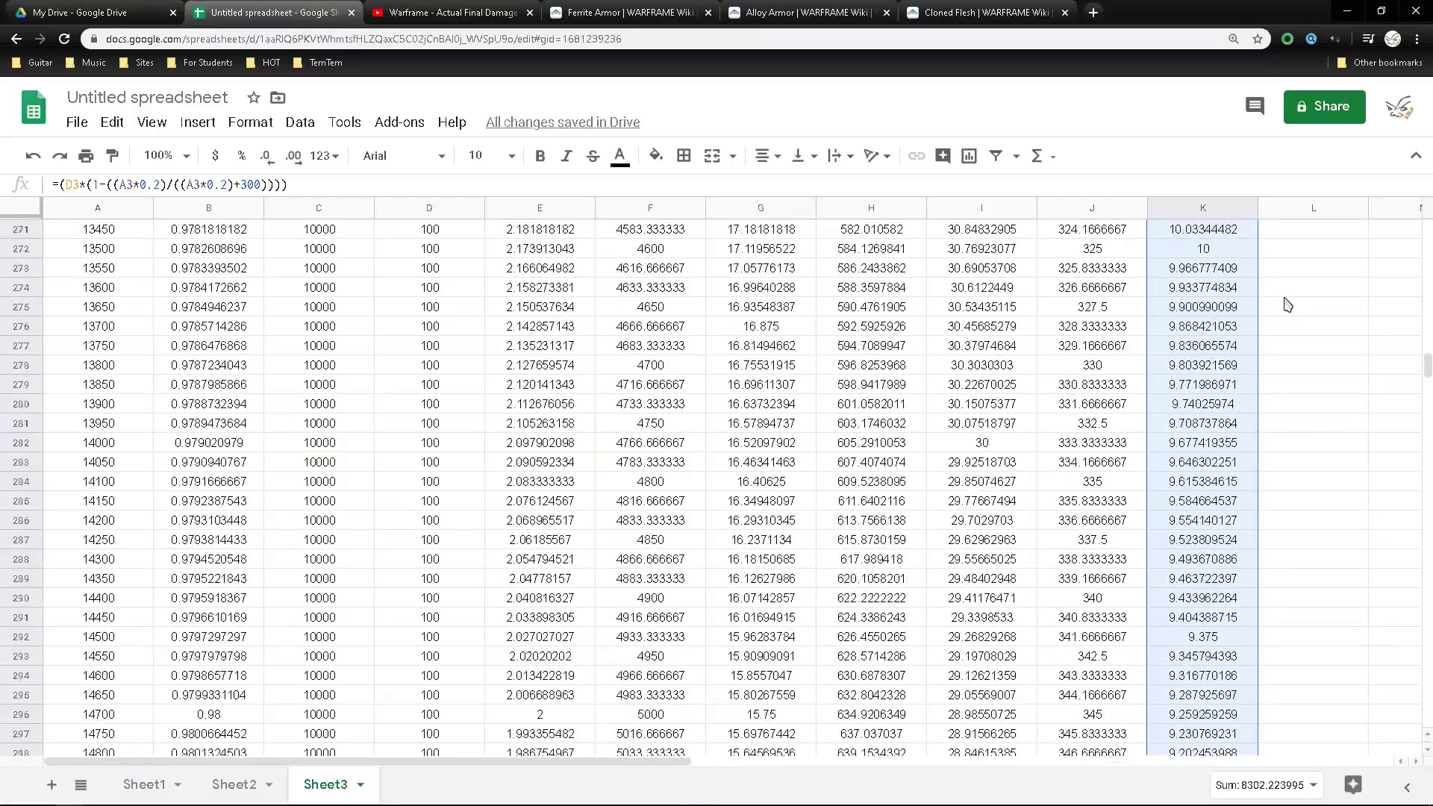
Step: Enter =C3/K3 in L3 and fill it down the Alloy hits column
{"action": "left_click", "coordinate": [1306, 267]}
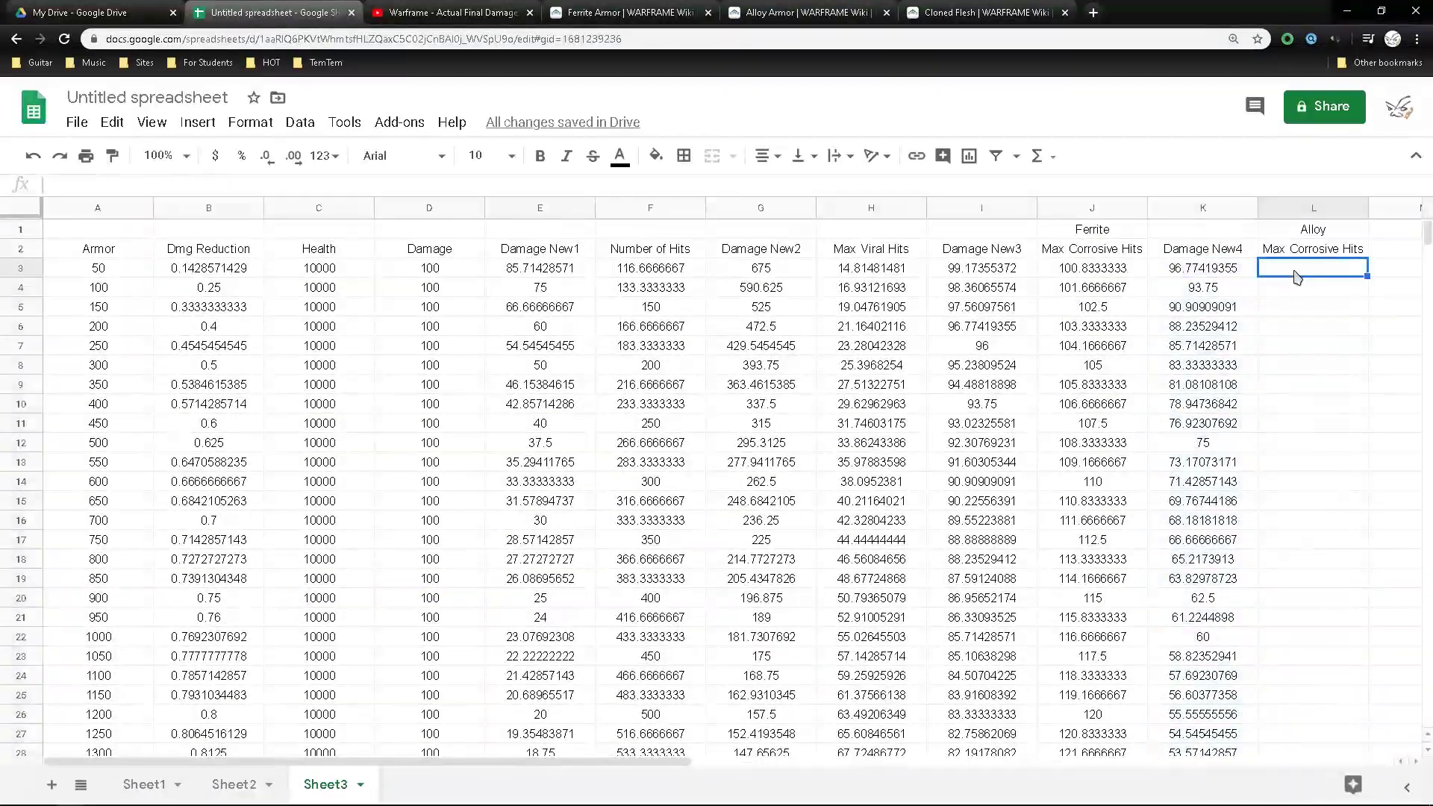
{"action": "type", "text": "="}
{"action": "left_click", "coordinate": [328, 271]}
{"action": "type", "text": "/"}
{"action": "left_click", "coordinate": [1202, 267]}
{"action": "key", "text": "Return"}
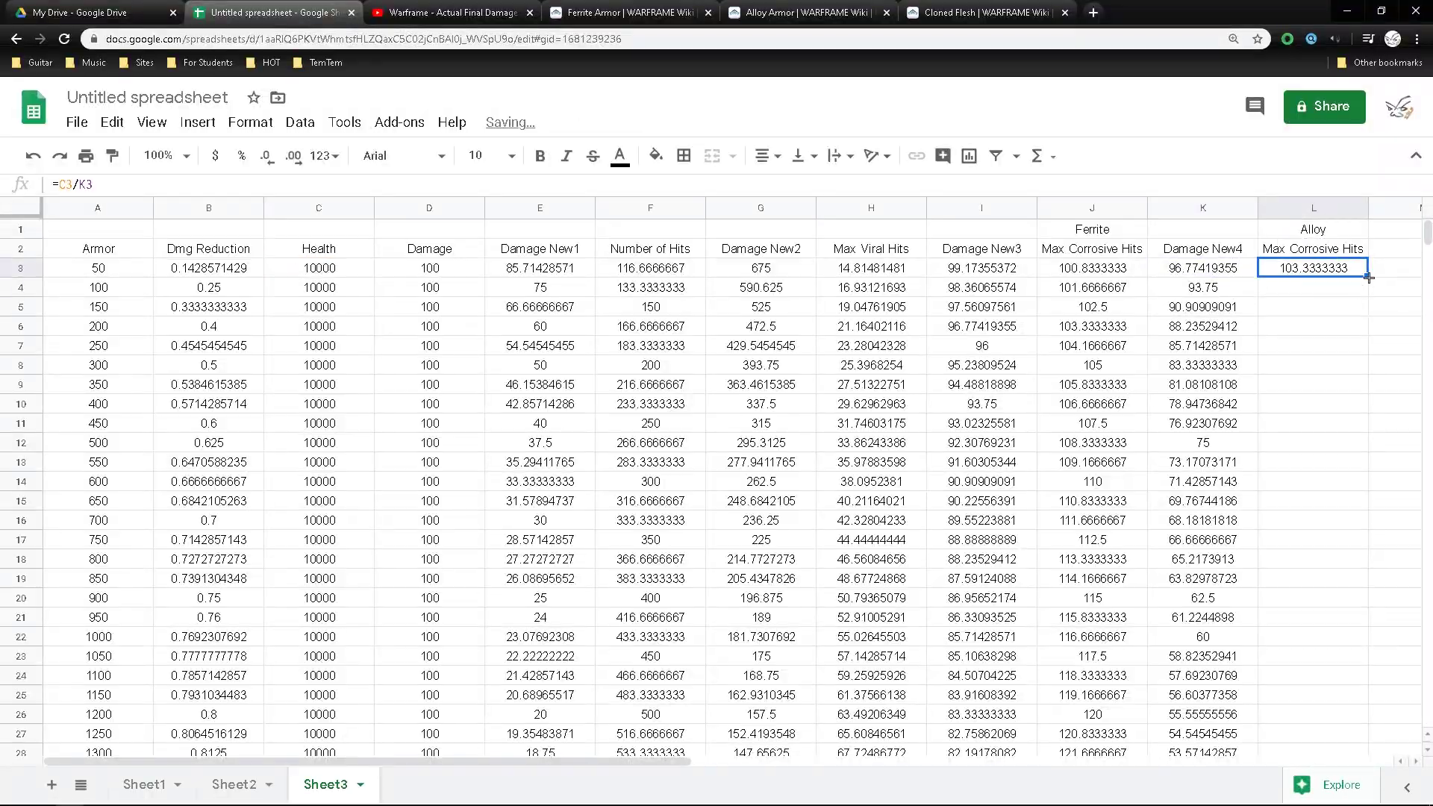
{"action": "left_click_drag", "start_coordinate": [1368, 276], "coordinate": [1313, 326]}
Step: Inspect the results: the armor 10500 row, the Number of Hits column and Damage New3 rows 3–9
{"action": "scroll", "coordinate": [16, 510], "scroll_direction": "up", "scroll_amount": 20}
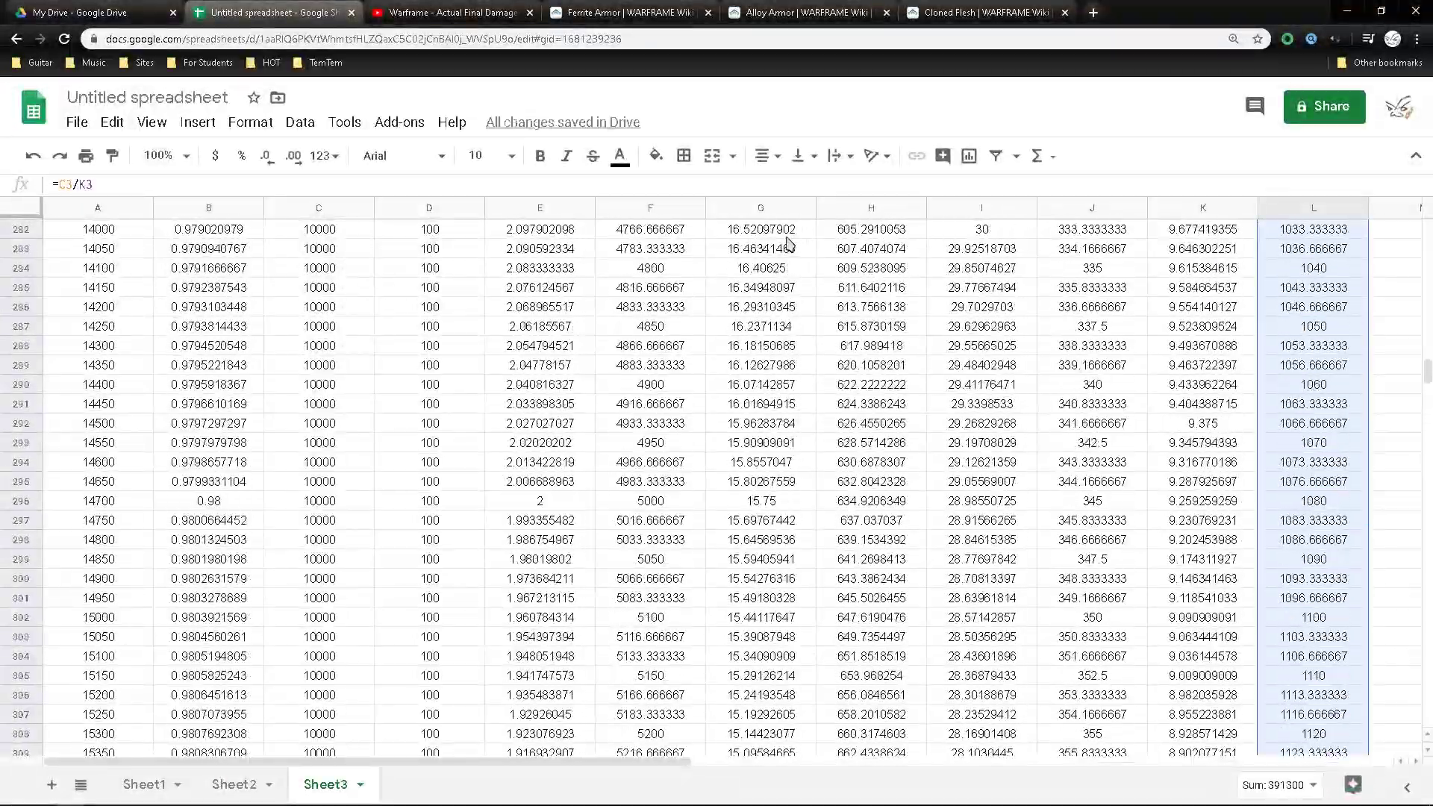
{"action": "left_click", "coordinate": [16, 501]}
{"action": "scroll", "coordinate": [16, 510], "scroll_direction": "up", "scroll_amount": 20}
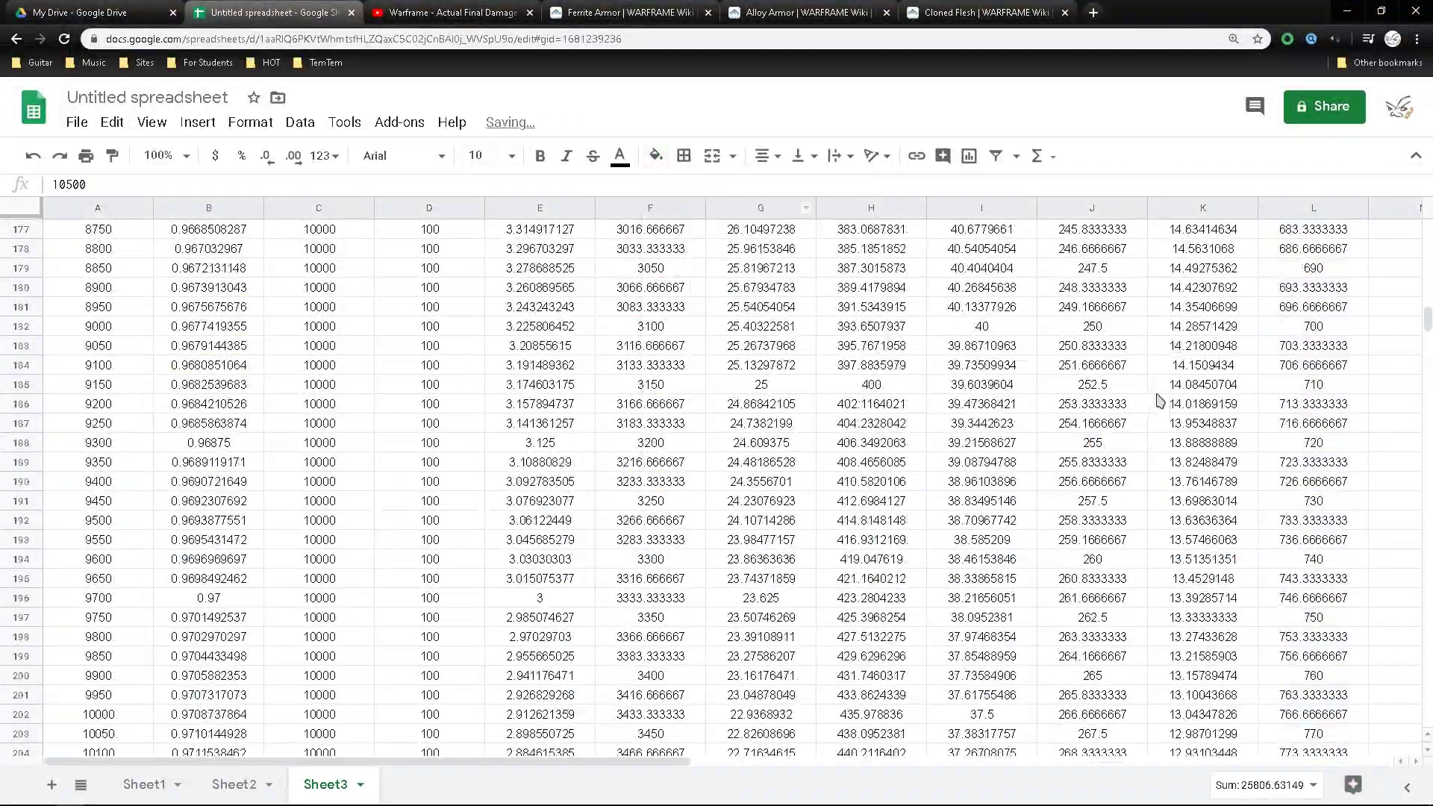
{"action": "scroll", "coordinate": [1088, 334], "scroll_direction": "up", "scroll_amount": 3}
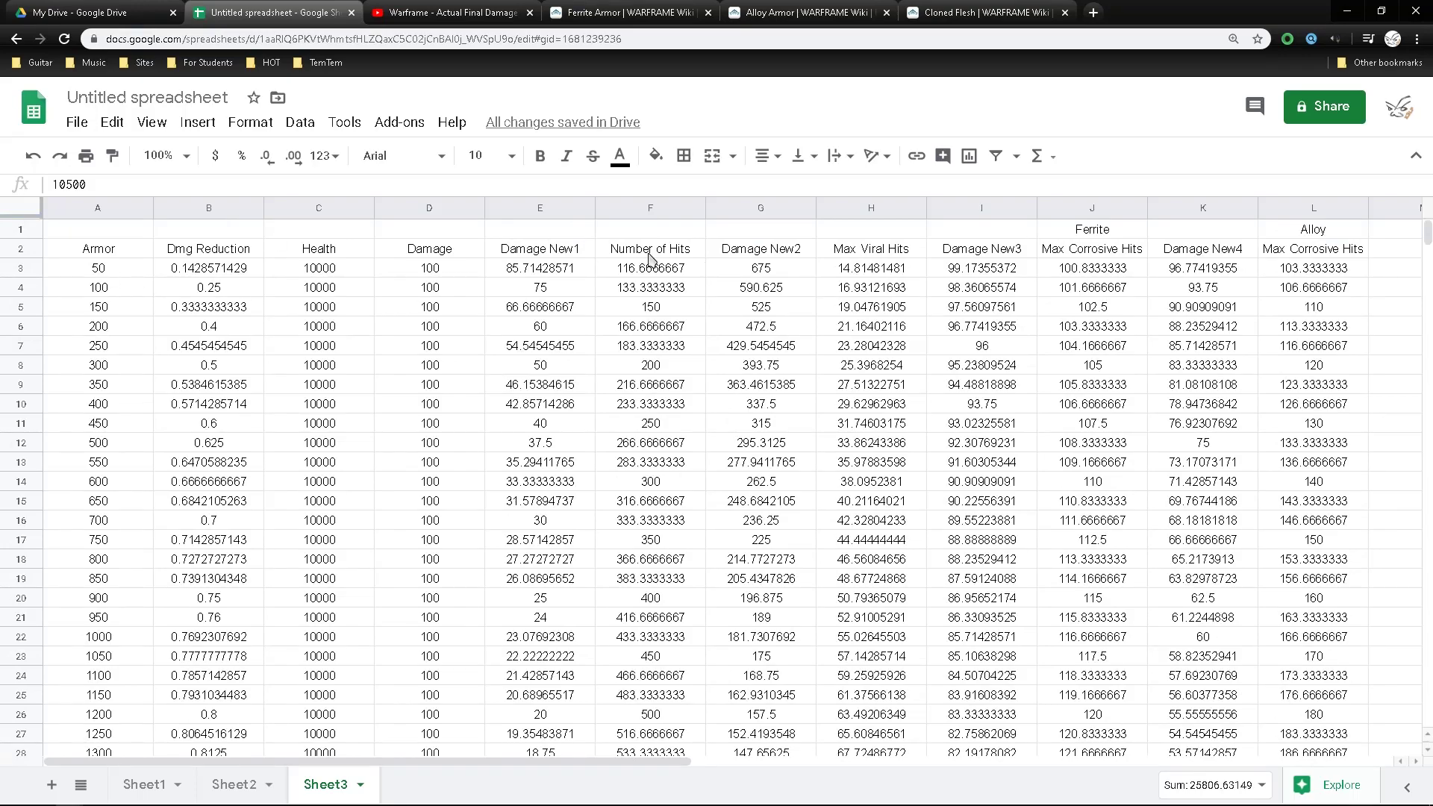
{"action": "left_click", "coordinate": [639, 209]}
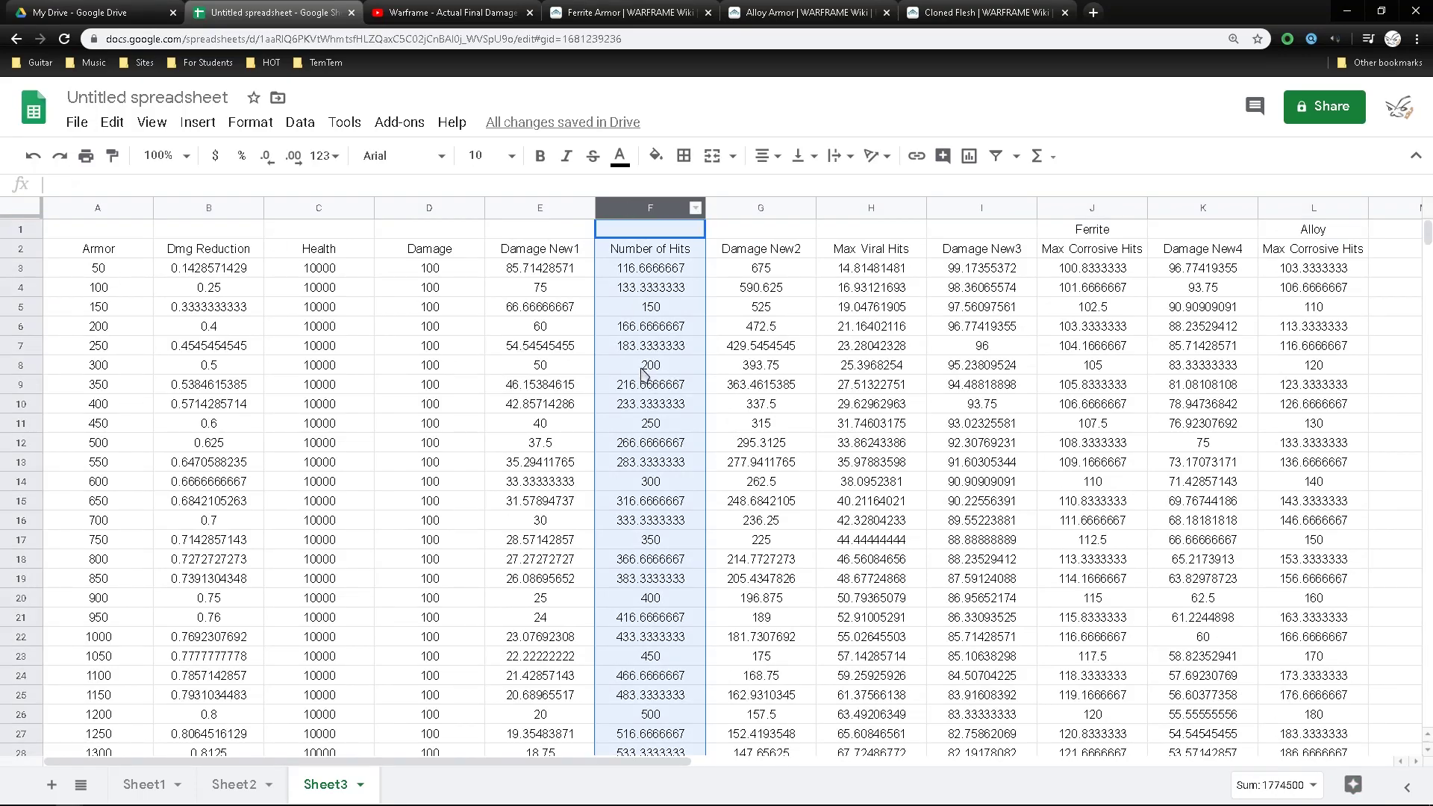
{"action": "left_click", "coordinate": [960, 278]}
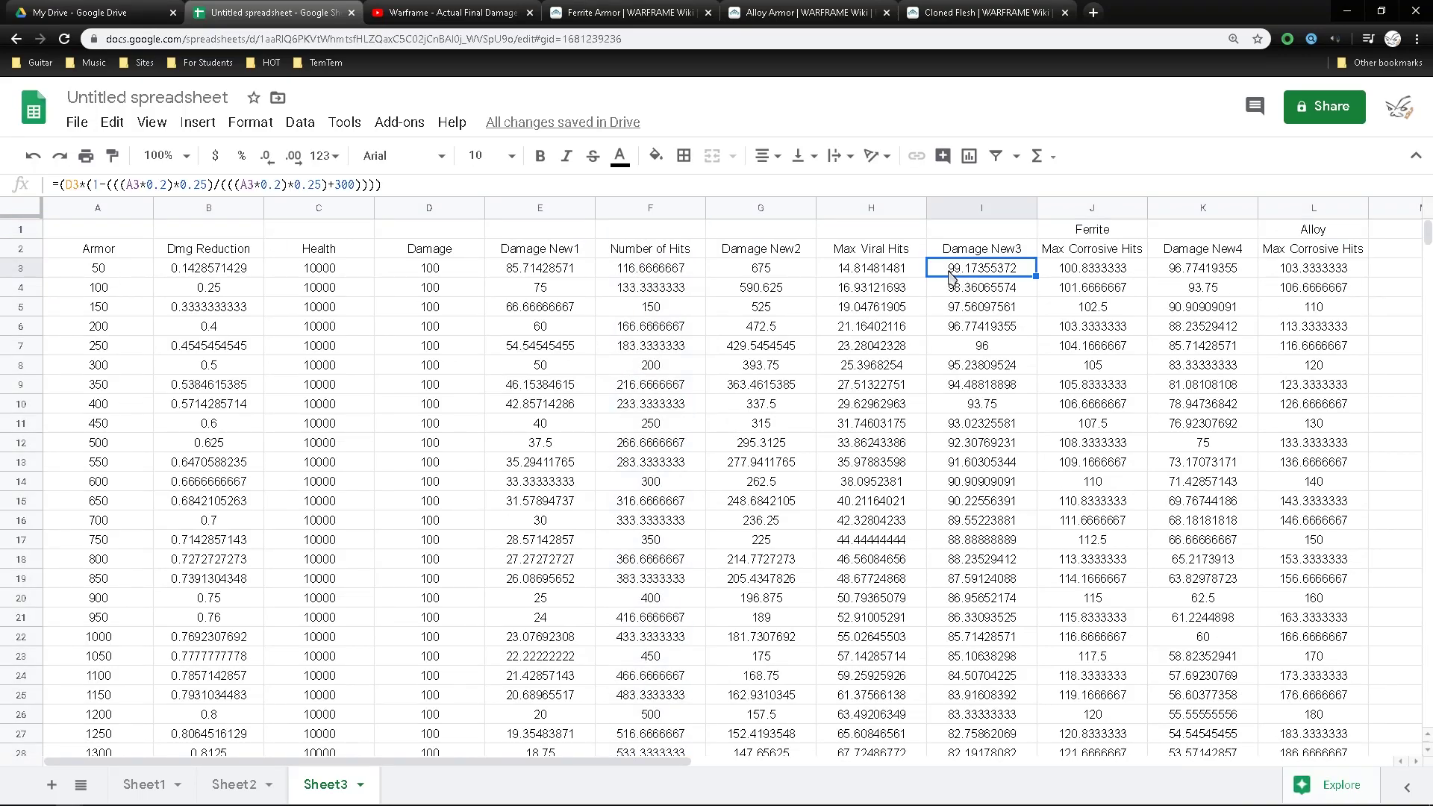
{"action": "left_click_drag", "start_coordinate": [963, 277], "coordinate": [970, 385]}
{"action": "key", "text": "Right"}
{"action": "key", "text": "Down"}
{"action": "key", "text": "Down"}
{"action": "key", "text": "Down"}
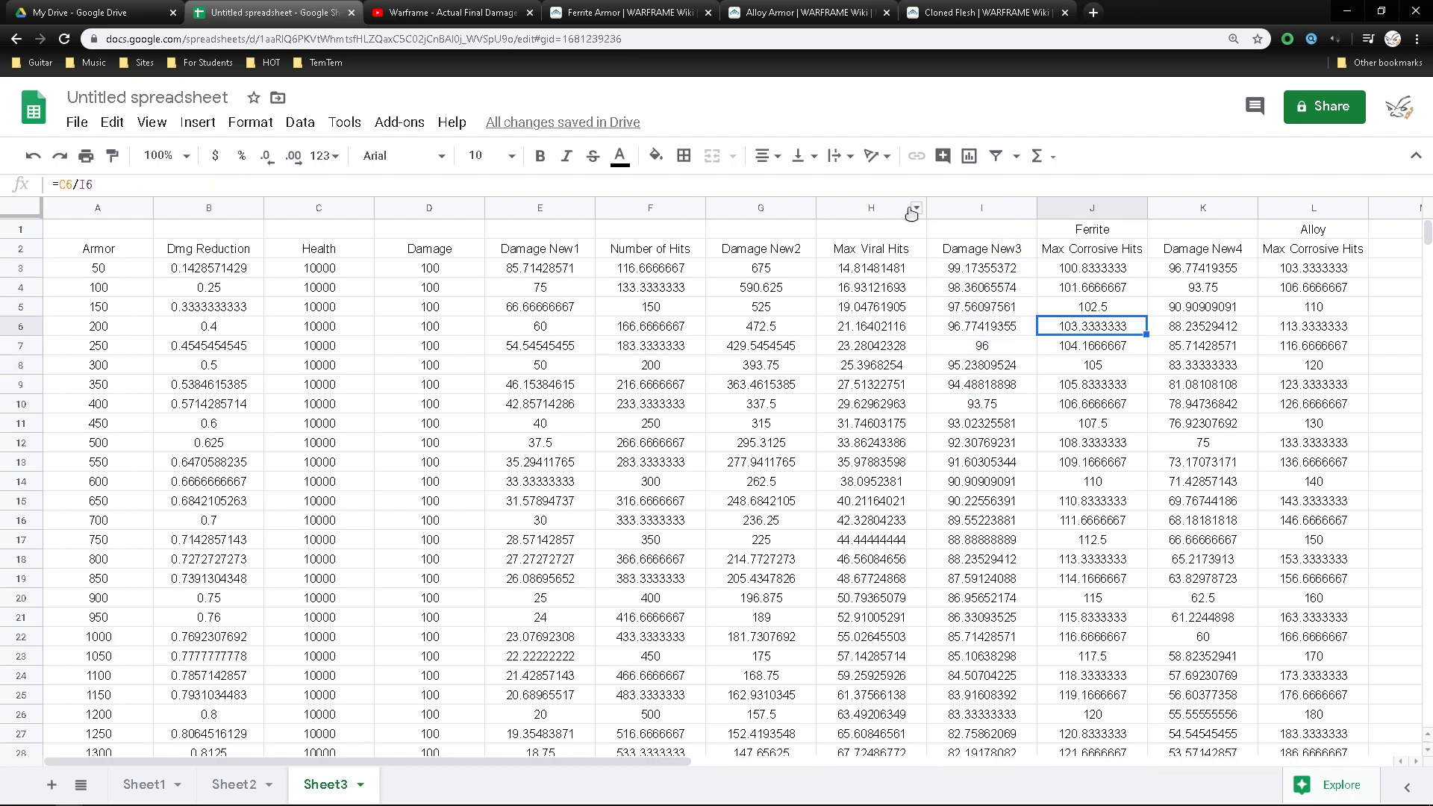
Step: Hide columns A through G plus the Damage New3 and Damage New4 columns
{"action": "left_click", "coordinate": [761, 207]}
{"action": "left_click", "coordinate": [97, 207], "text": "shift"}
{"action": "right_click", "coordinate": [300, 208]}
{"action": "left_click", "coordinate": [375, 407]}
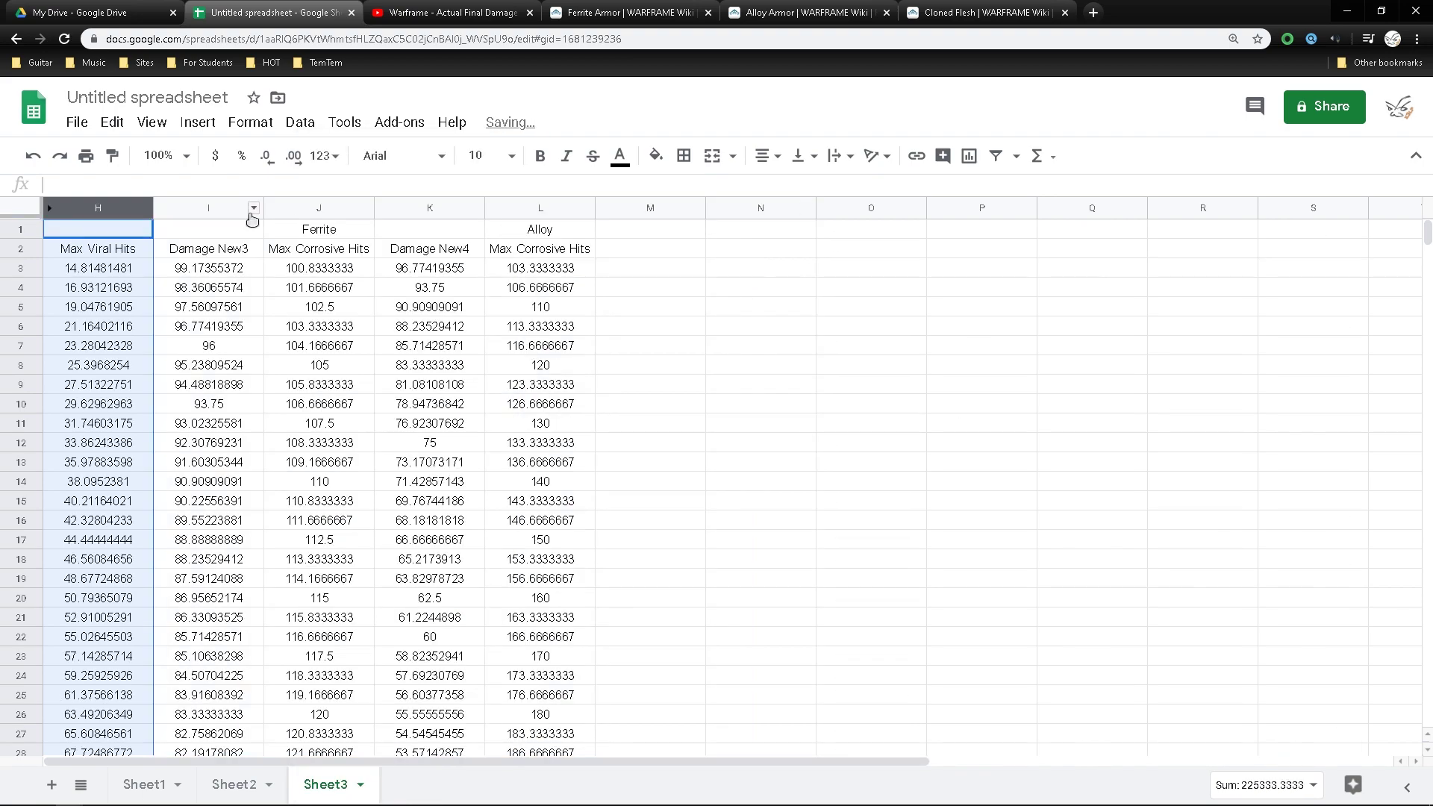
{"action": "right_click", "coordinate": [250, 209]}
{"action": "left_click", "coordinate": [313, 406]}
{"action": "left_click", "coordinate": [318, 207]}
{"action": "right_click", "coordinate": [314, 207]}
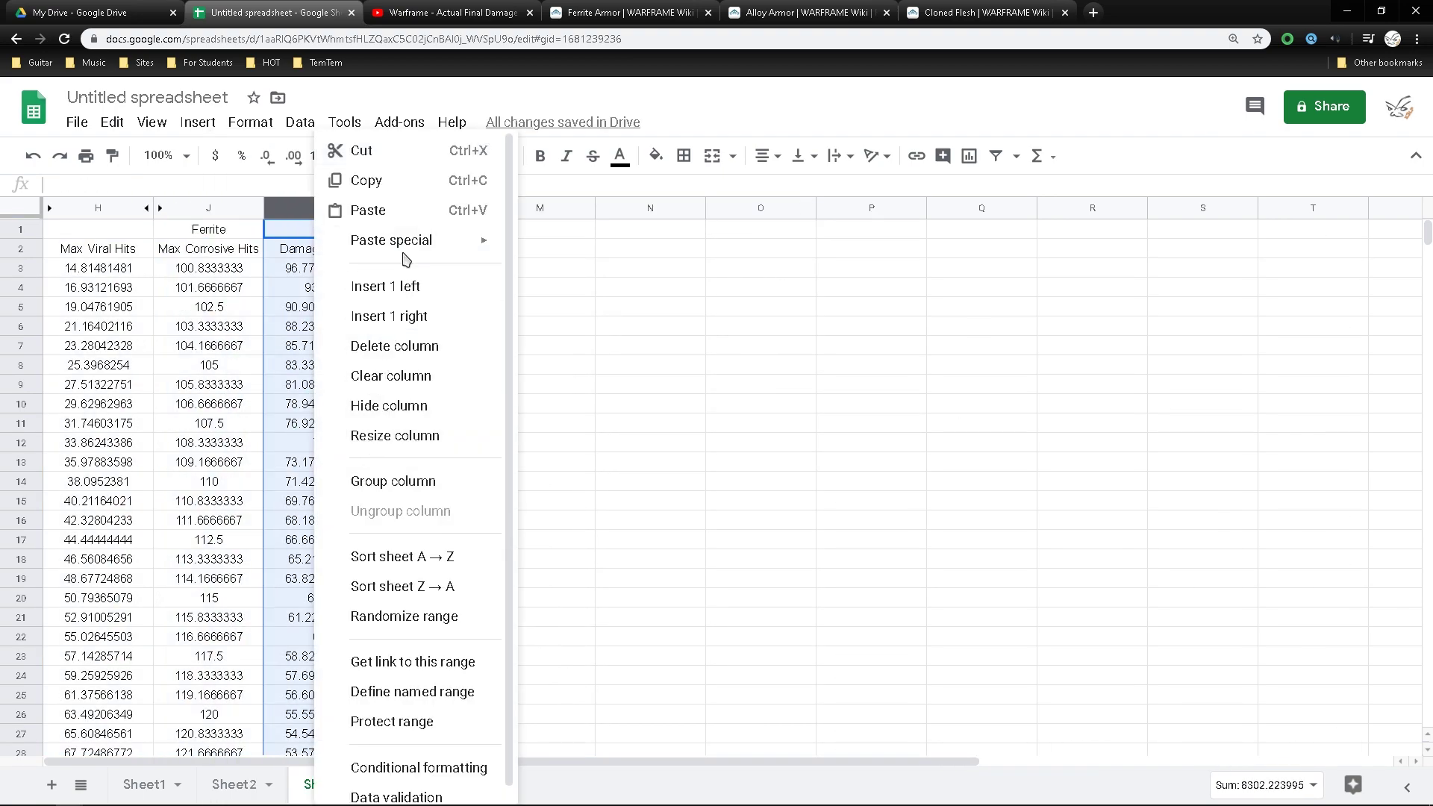
{"action": "left_click", "coordinate": [384, 406]}
Step: Select the hit-count values starting at H3, then switch to the Alloy Armor wiki page
{"action": "left_click", "coordinate": [151, 273]}
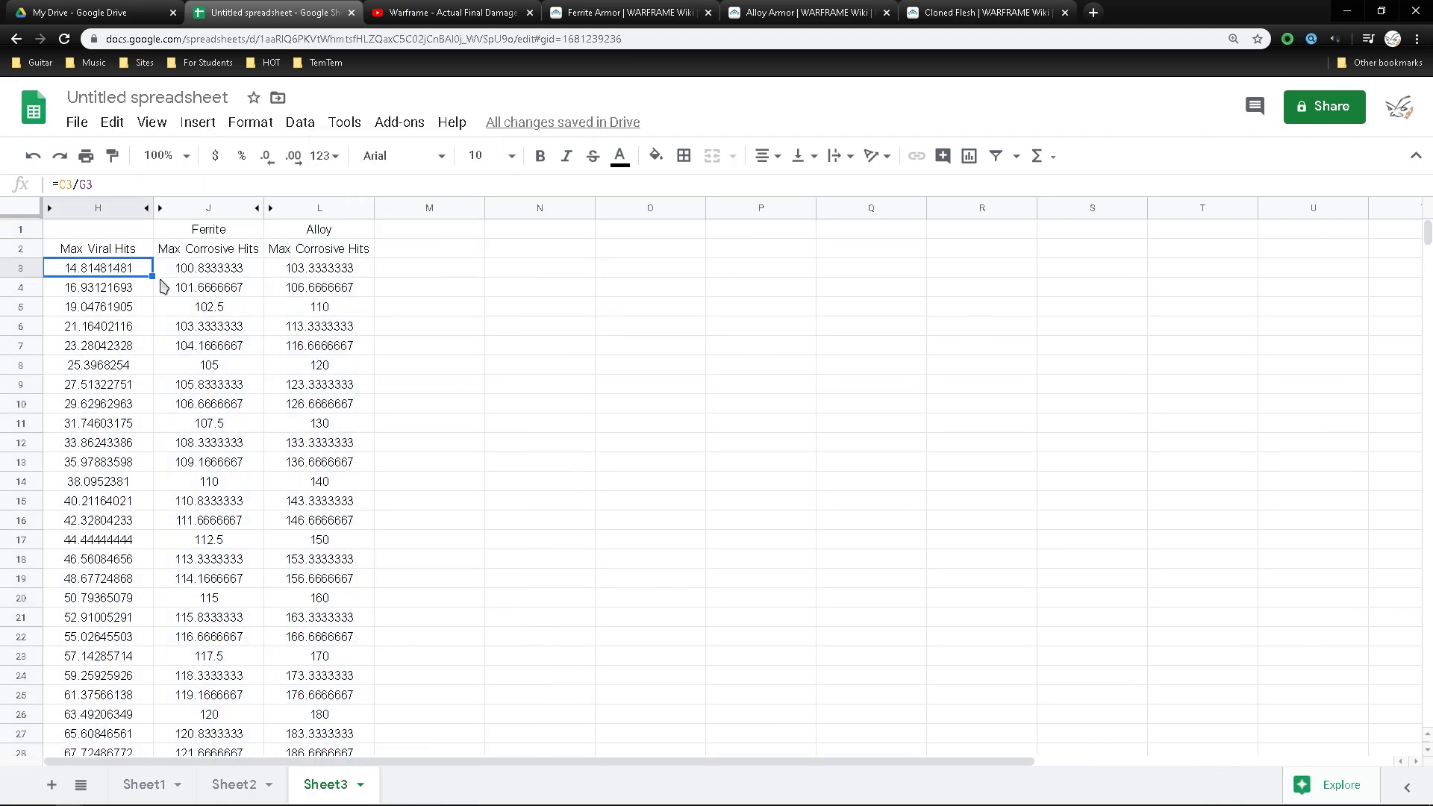
{"action": "left_click_drag", "start_coordinate": [138, 283], "coordinate": [114, 465]}
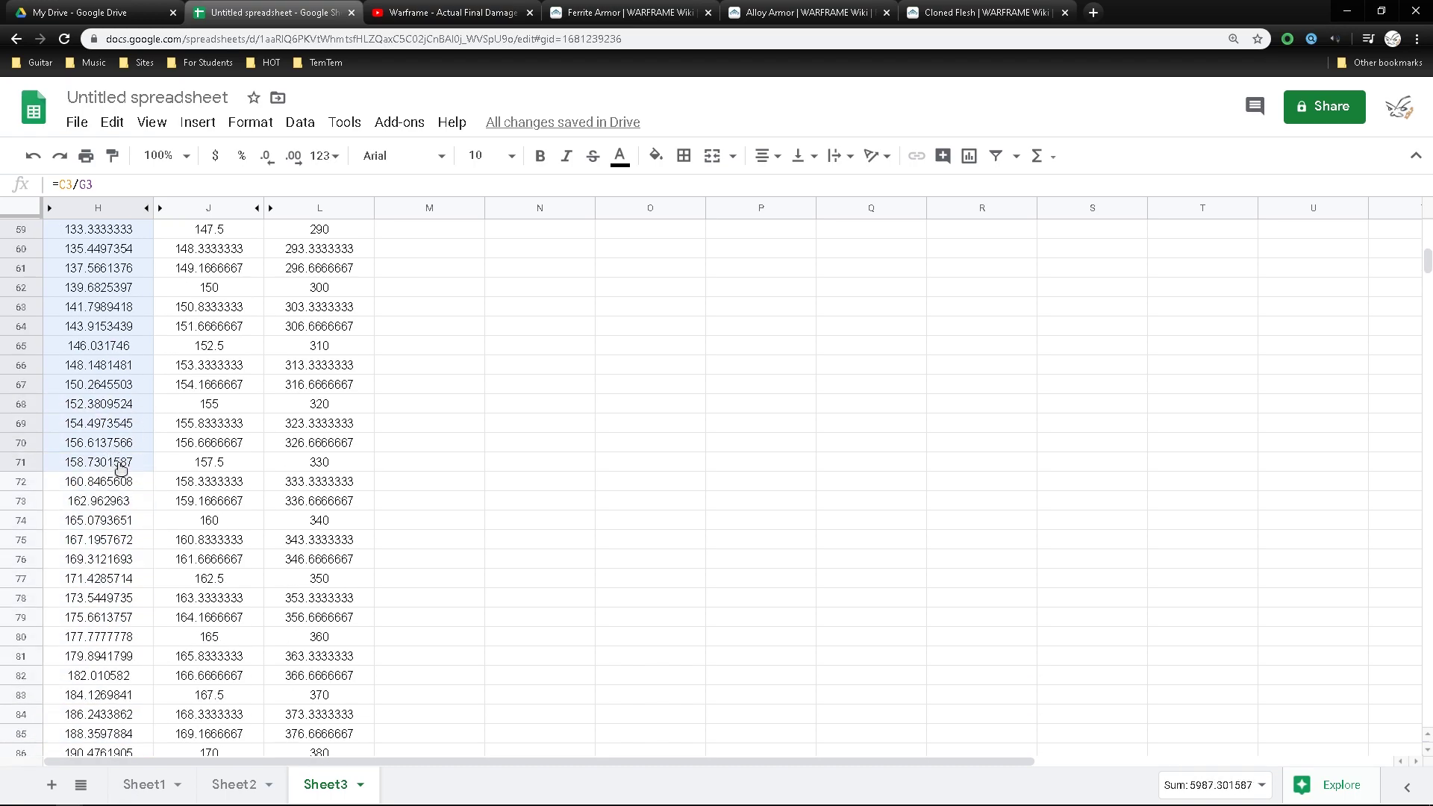
{"action": "key", "text": "ctrl+5"}
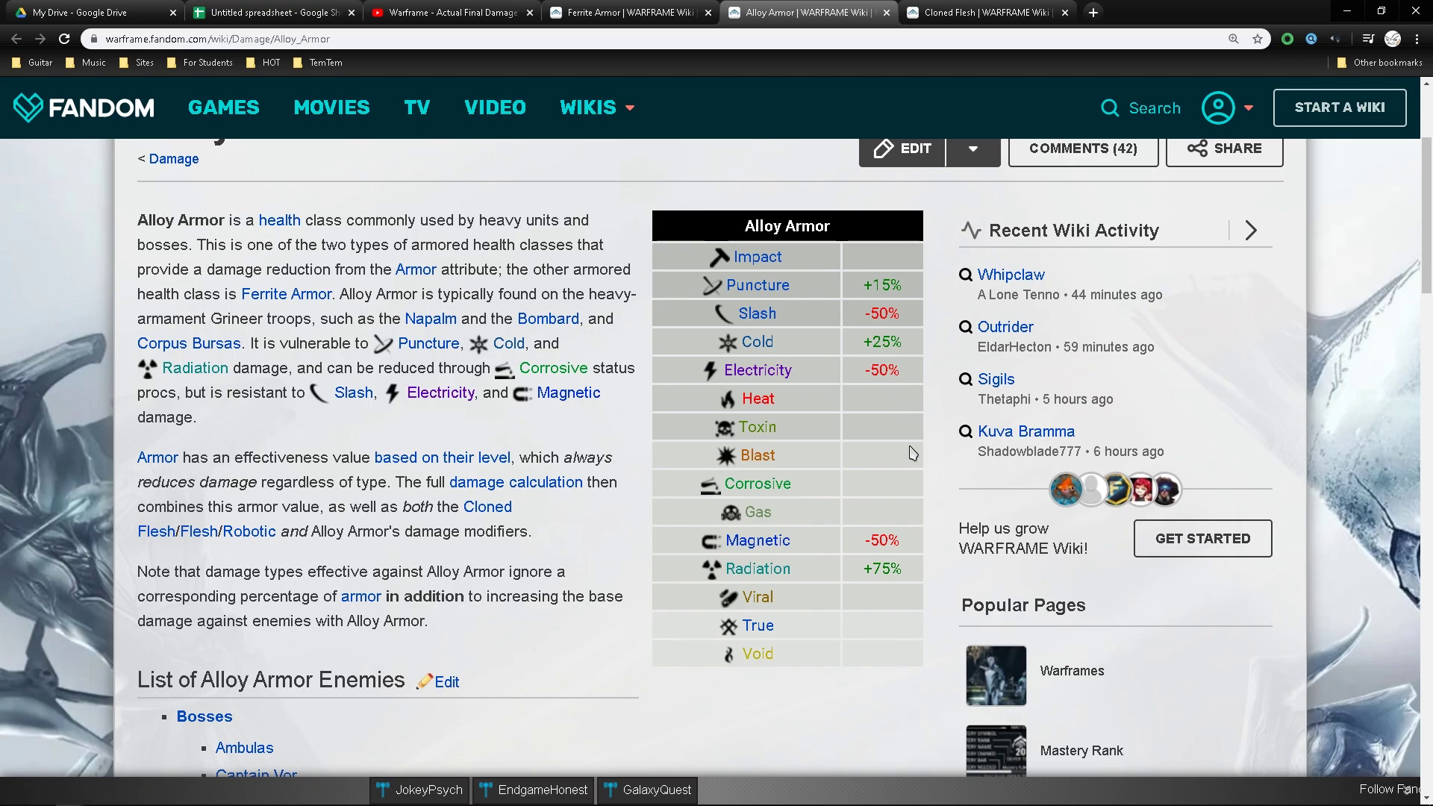
Step: Read Alloy Armor's modifiers (Puncture +15%, Cold +25%, Radiation +75%) and return to the spreadsheet
{"action": "key", "text": "ctrl+2"}
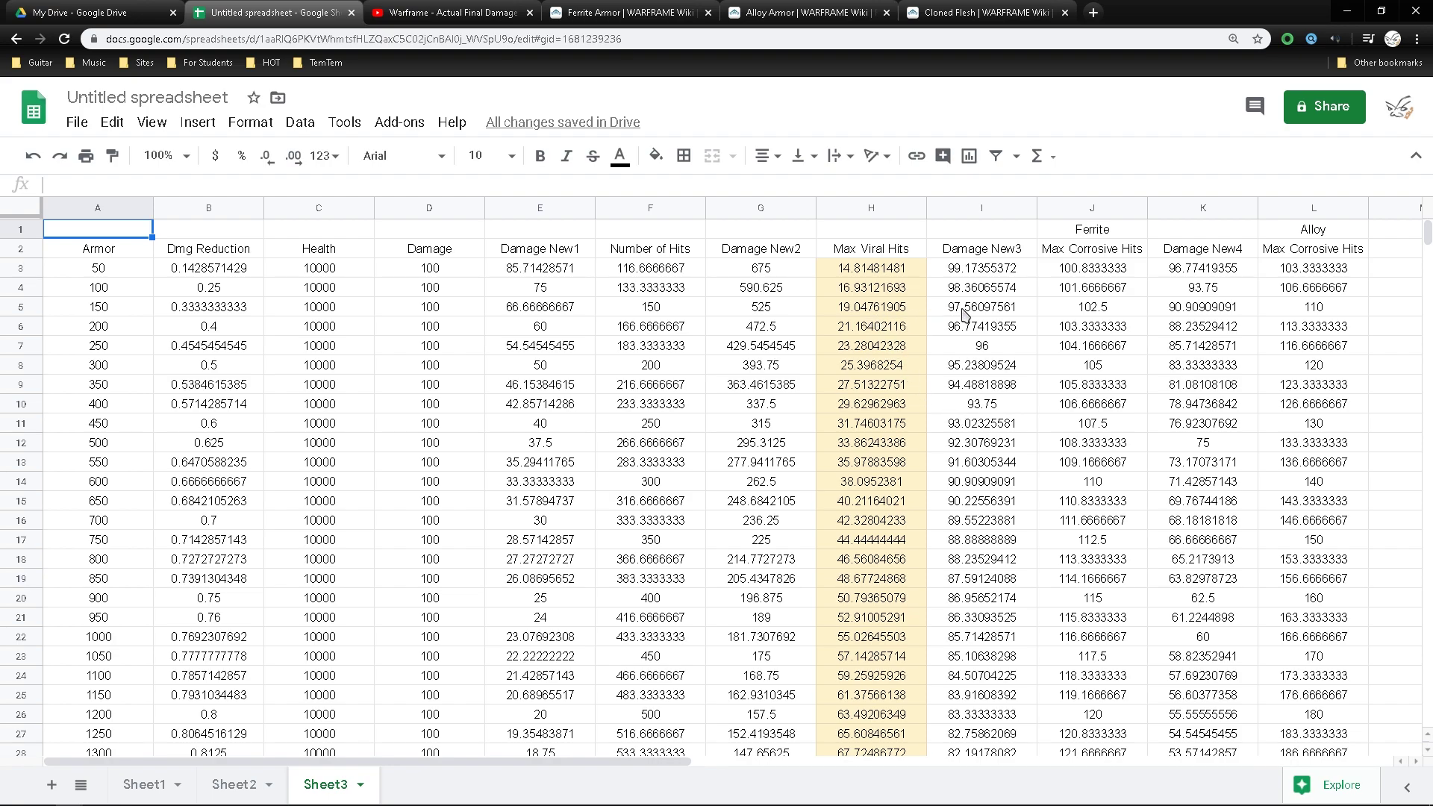
{"action": "scroll", "coordinate": [888, 284], "scroll_direction": "down", "scroll_amount": 5}
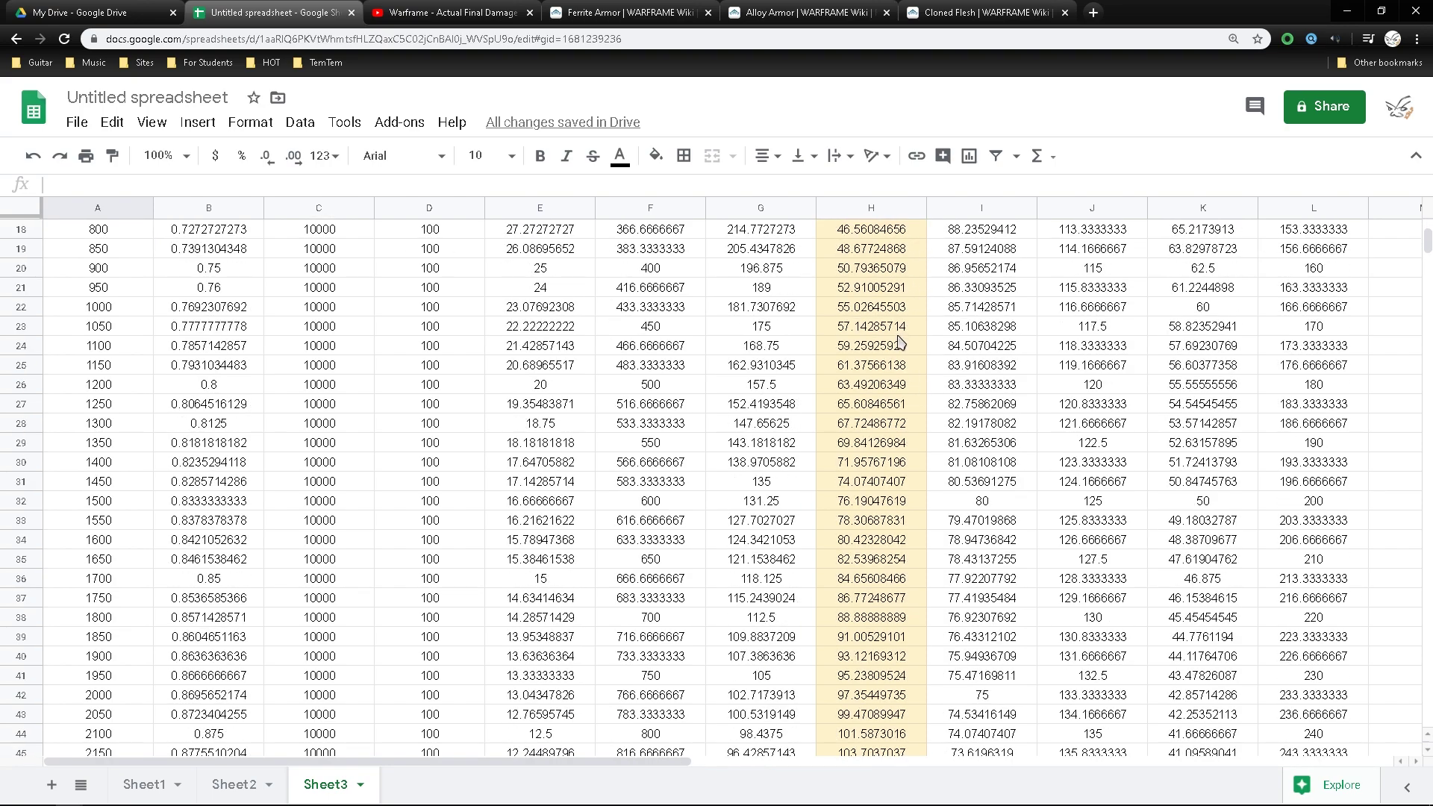
{"action": "scroll", "coordinate": [901, 342], "scroll_direction": "down", "scroll_amount": 12}
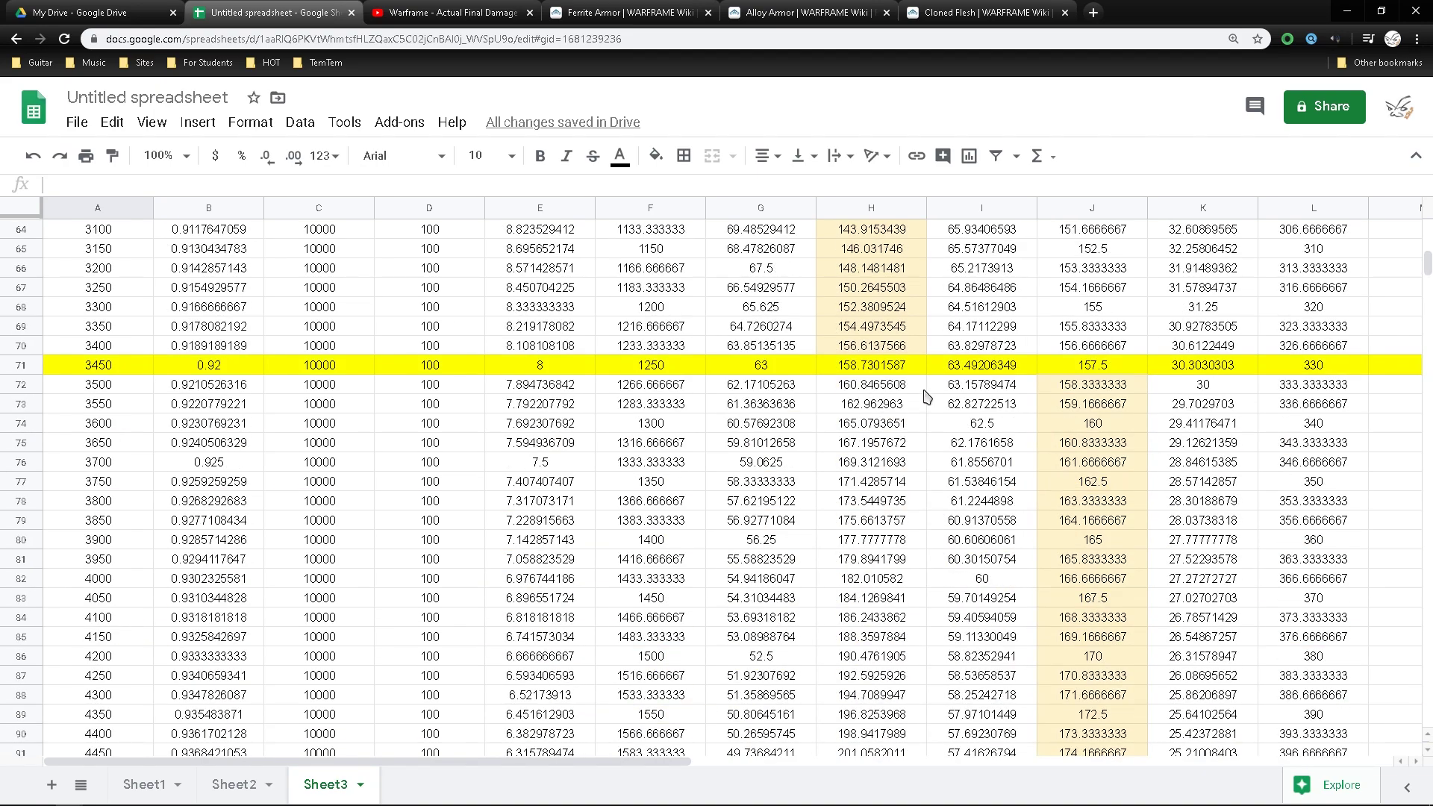
{"action": "scroll", "coordinate": [906, 370], "scroll_direction": "up", "scroll_amount": 2}
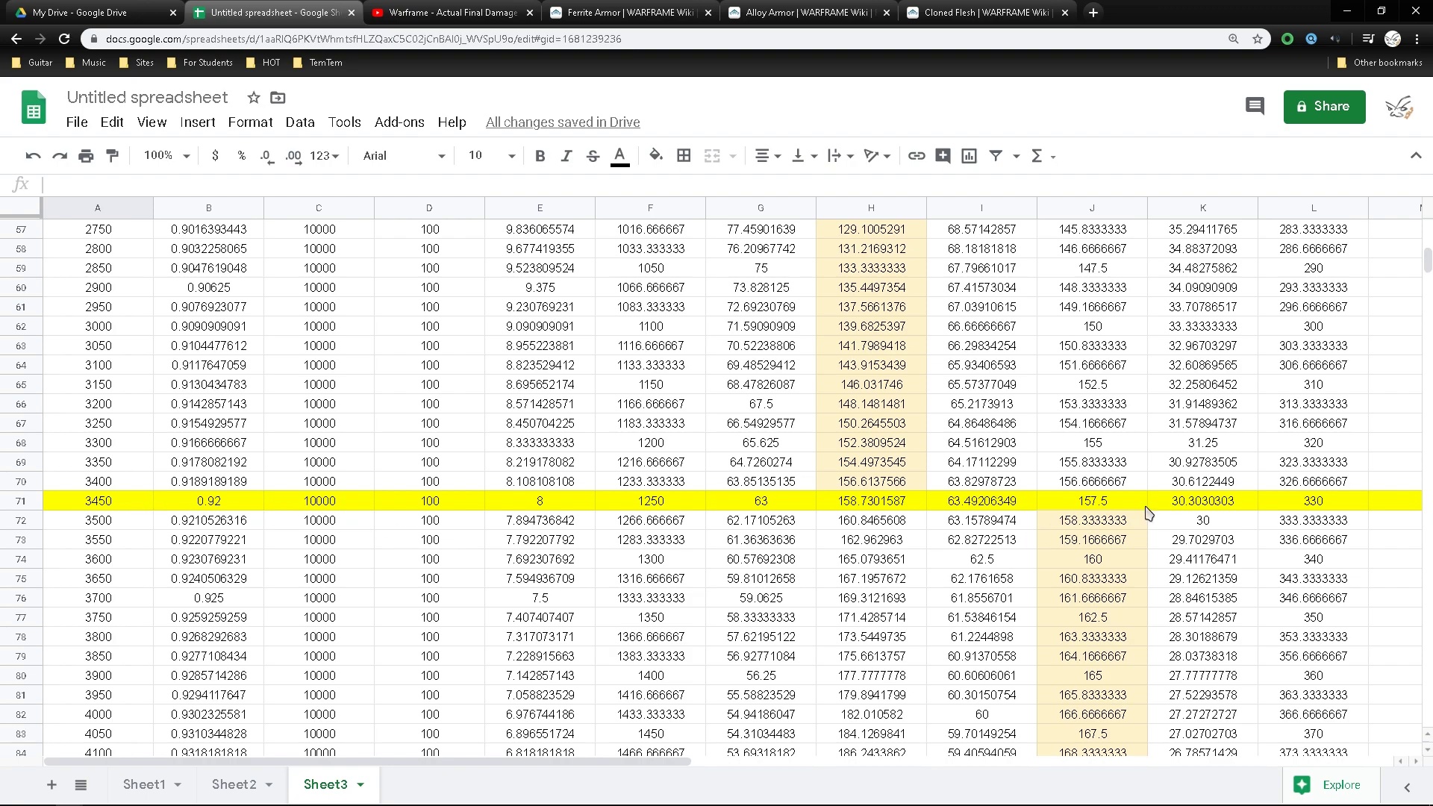
{"action": "scroll", "coordinate": [1121, 502], "scroll_direction": "up", "scroll_amount": 2}
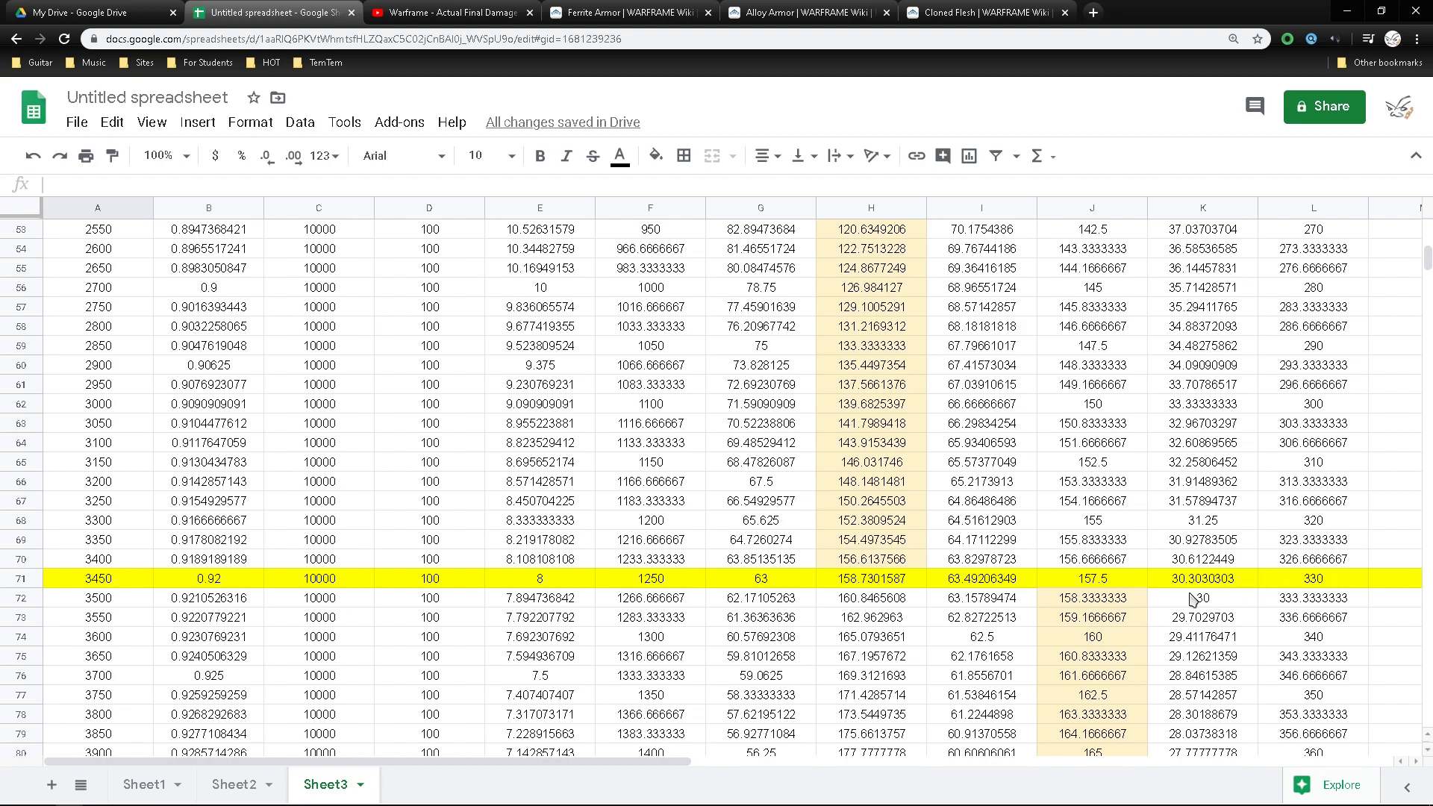
{"action": "scroll", "coordinate": [869, 512], "scroll_direction": "down", "scroll_amount": 6}
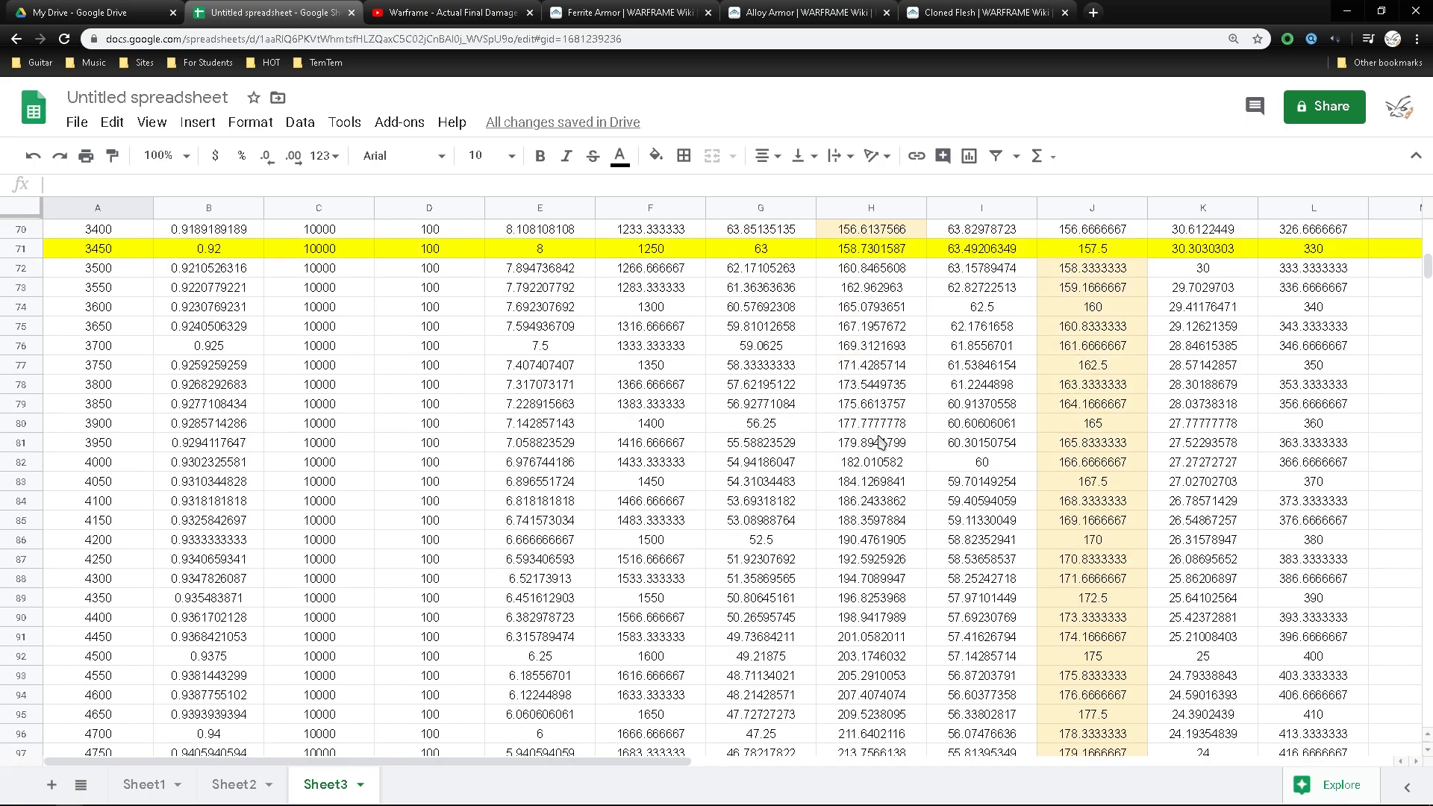
{"action": "scroll", "coordinate": [883, 493], "scroll_direction": "down", "scroll_amount": 3}
{"action": "scroll", "coordinate": [881, 505], "scroll_direction": "down", "scroll_amount": 20}
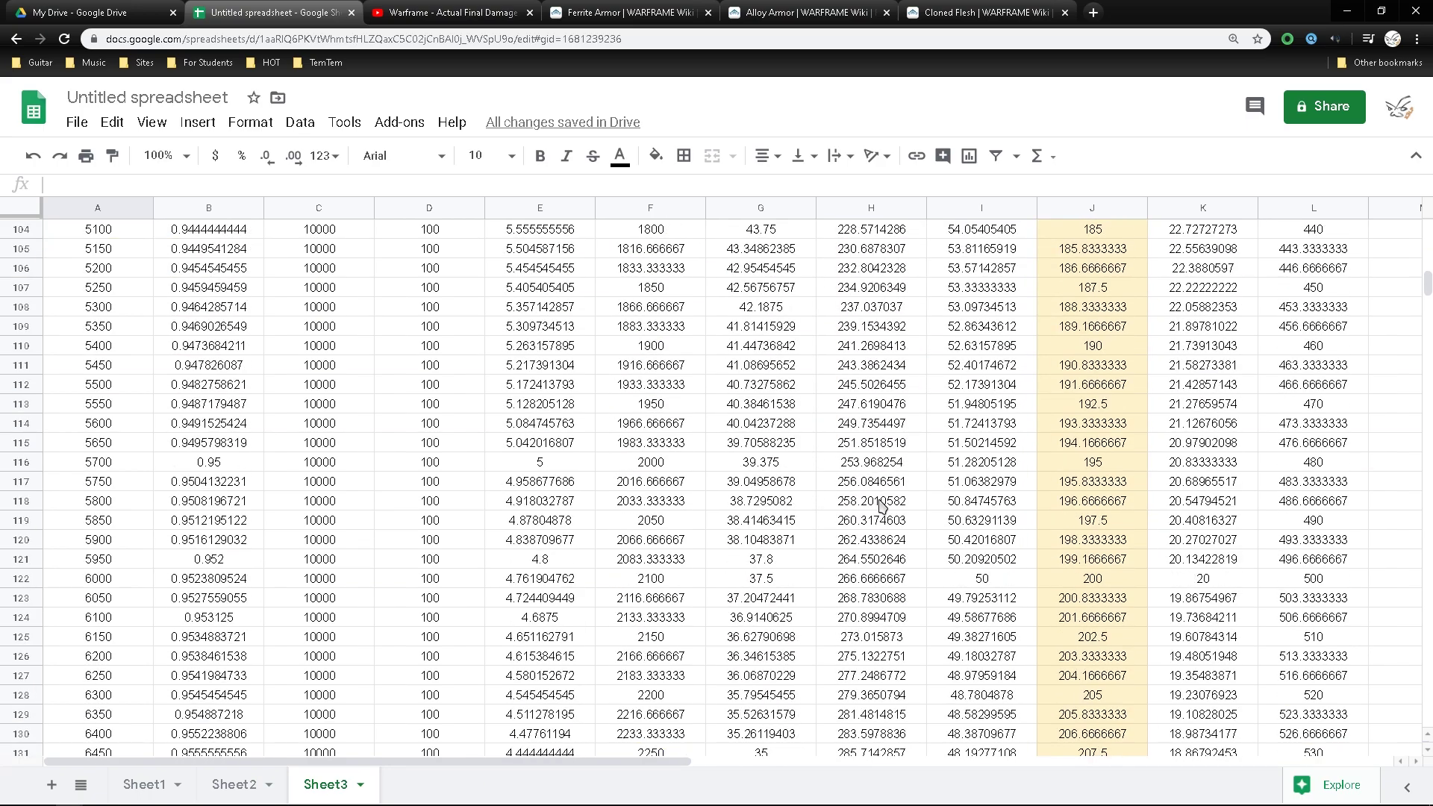
{"action": "scroll", "coordinate": [882, 505], "scroll_direction": "down", "scroll_amount": 20}
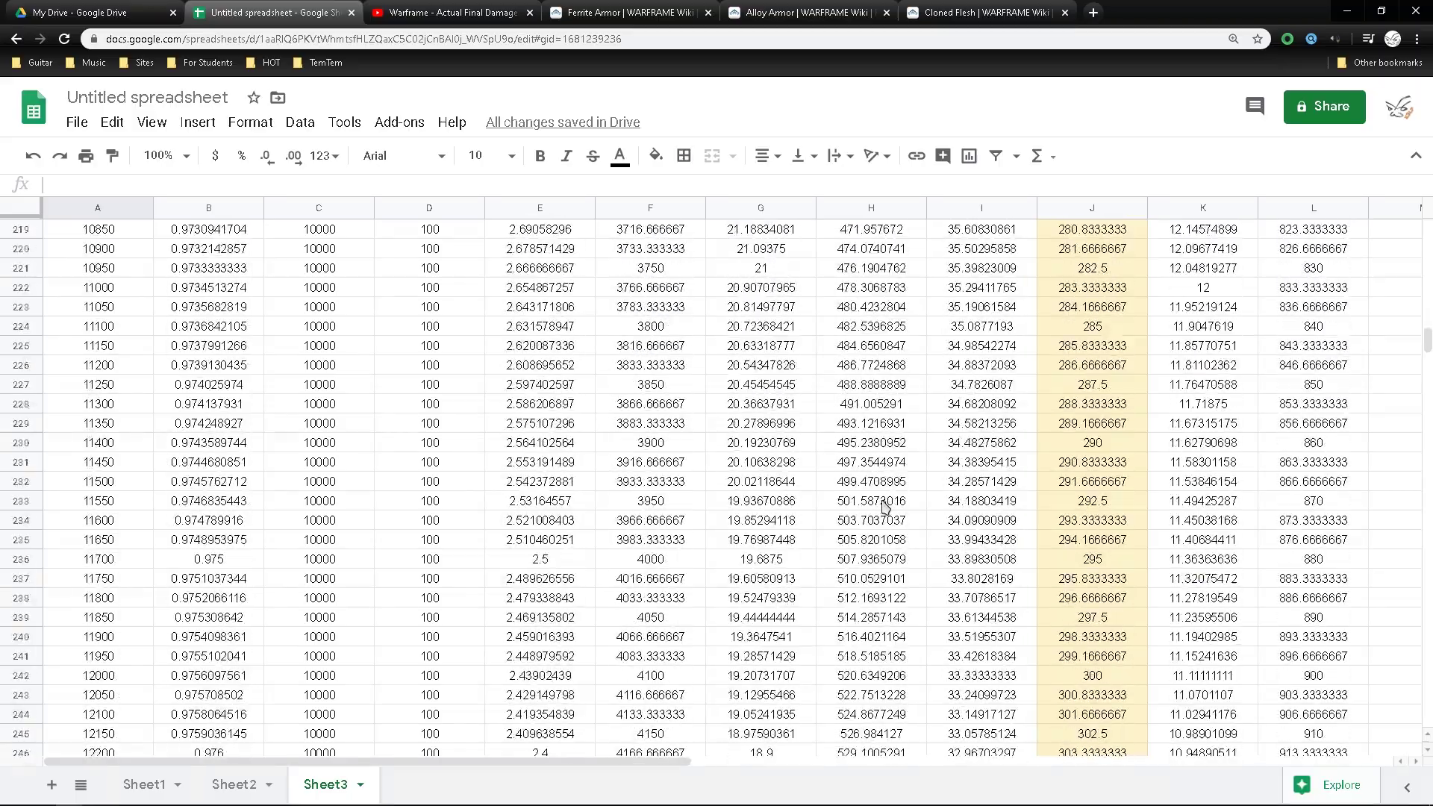
{"action": "scroll", "coordinate": [883, 506], "scroll_direction": "down", "scroll_amount": 20}
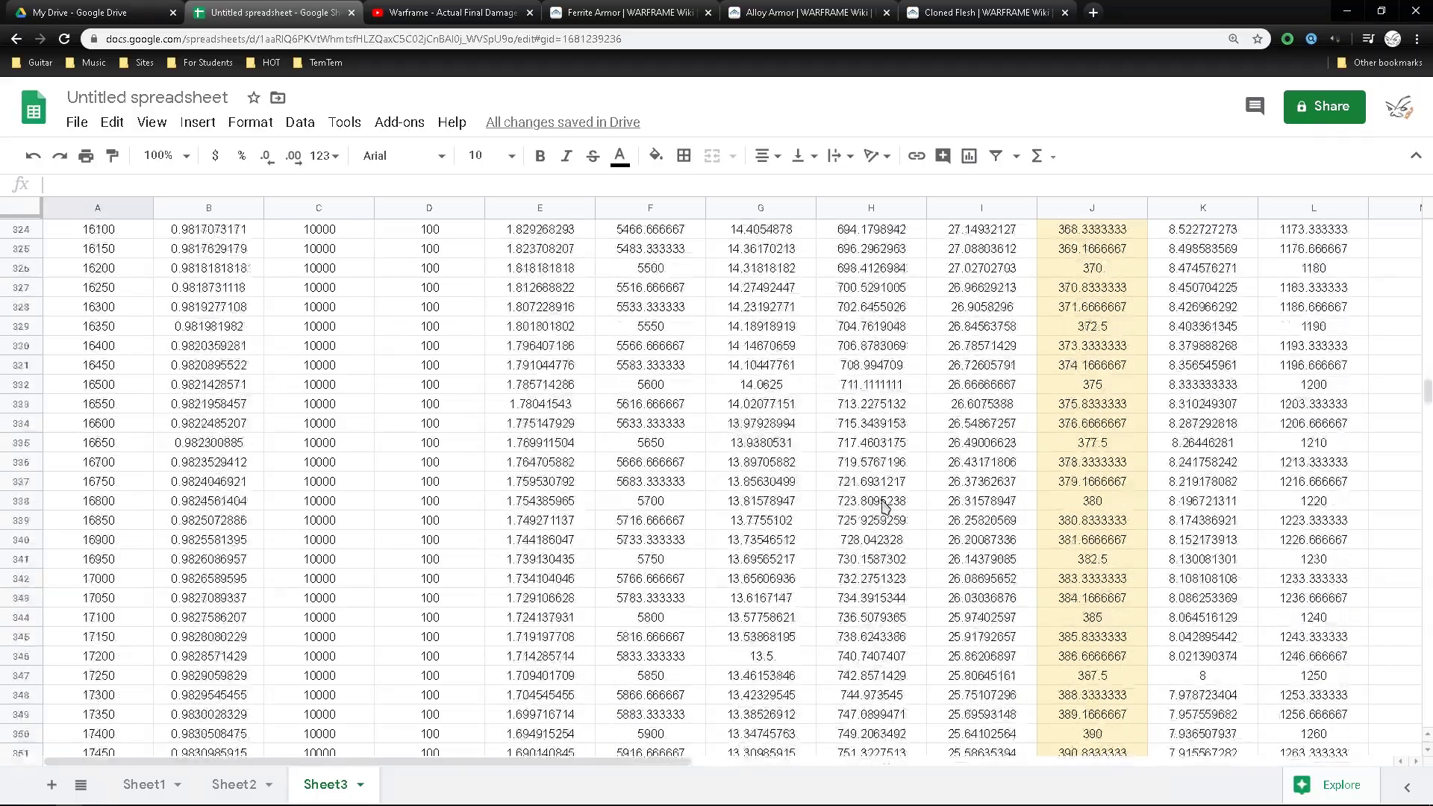
{"action": "scroll", "coordinate": [886, 505], "scroll_direction": "down", "scroll_amount": 13}
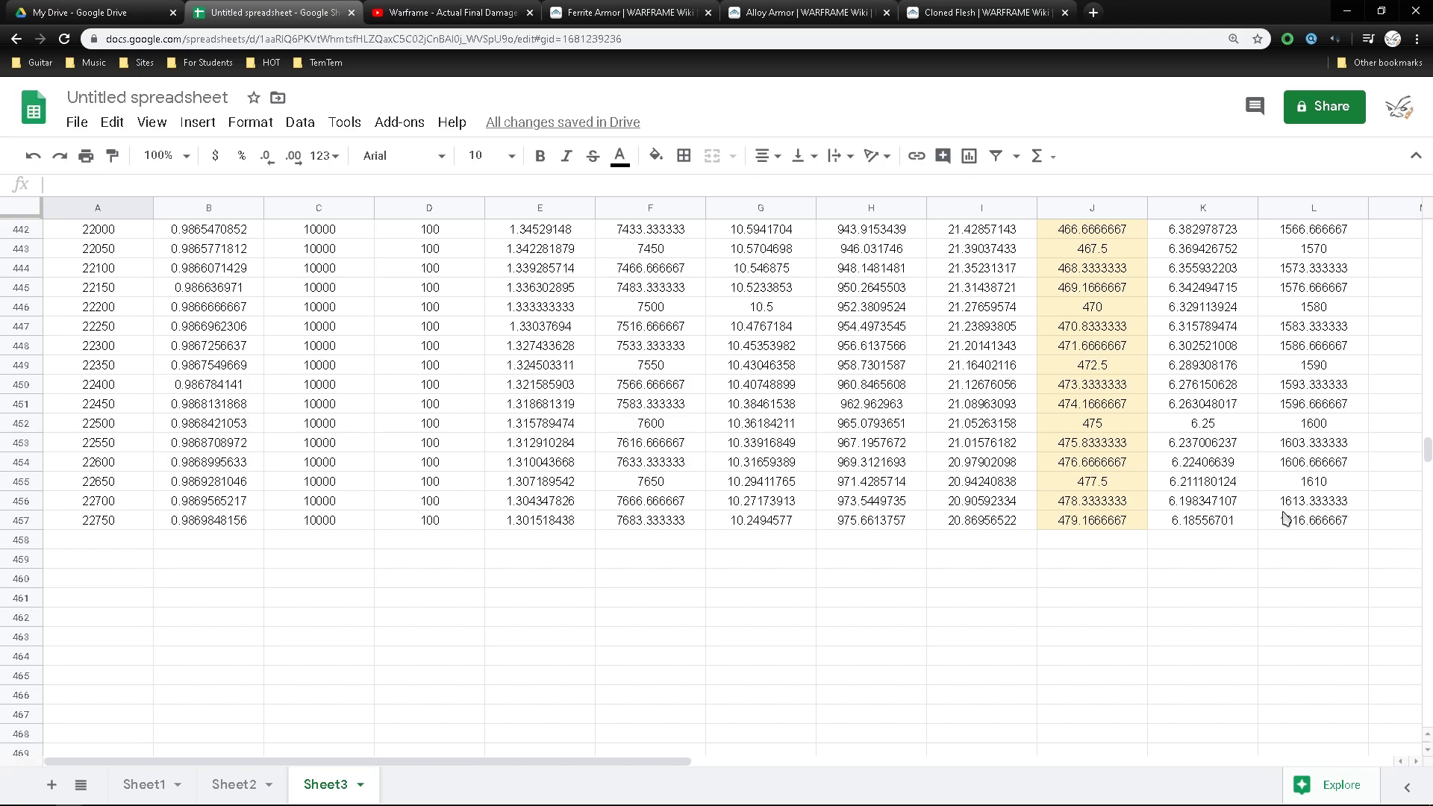
{"action": "scroll", "coordinate": [1285, 518], "scroll_direction": "up", "scroll_amount": 20}
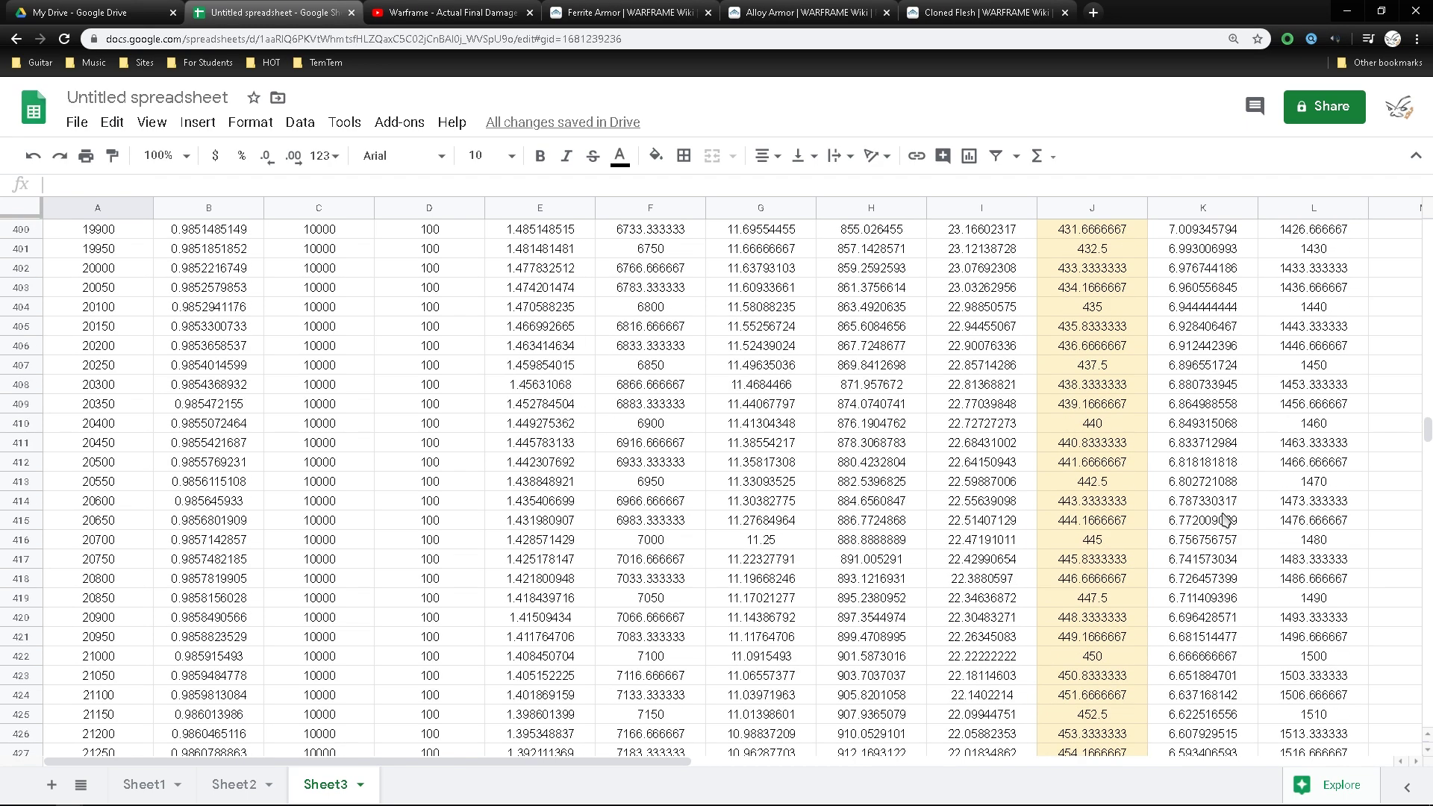
{"action": "scroll", "coordinate": [1194, 518], "scroll_direction": "up", "scroll_amount": 7}
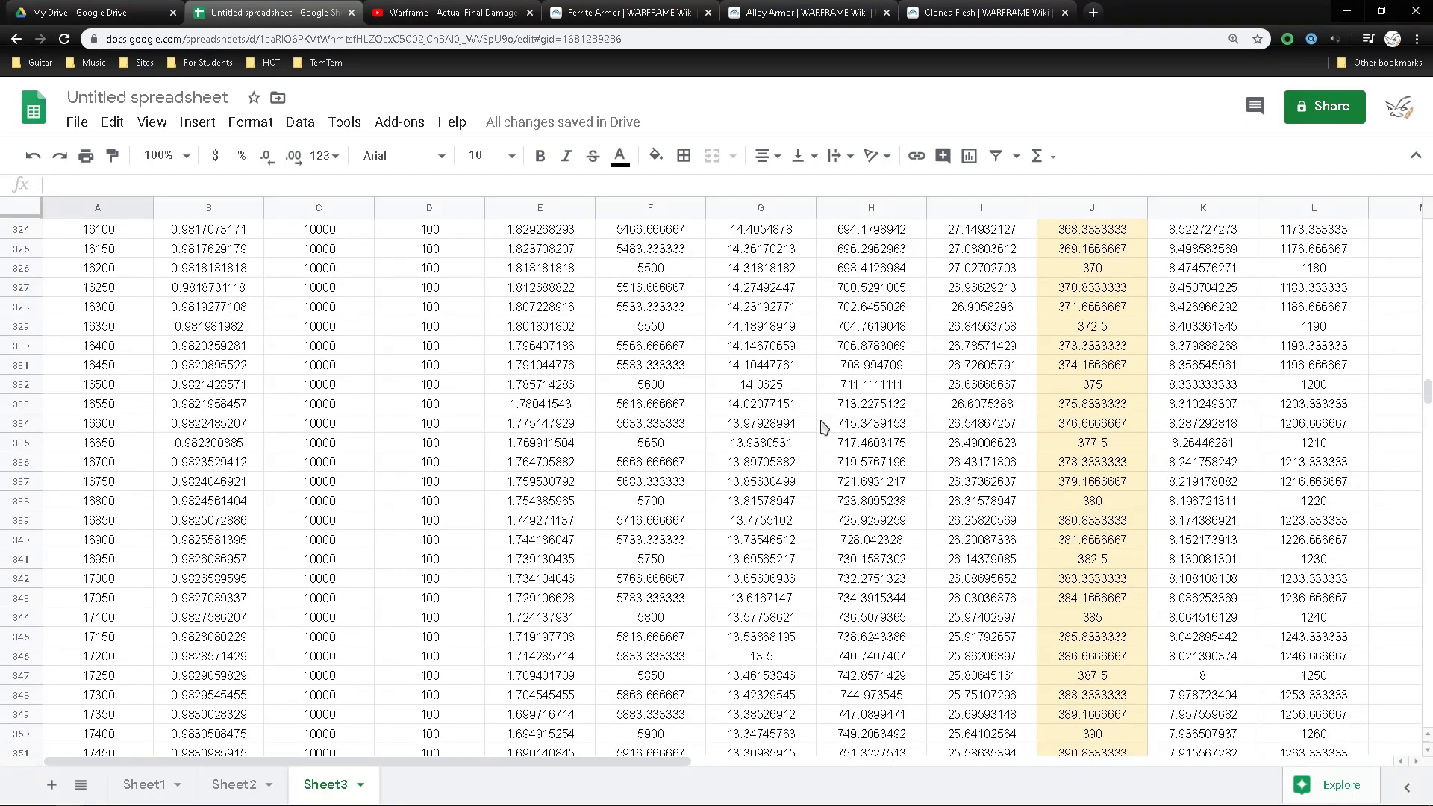
{"action": "scroll", "coordinate": [819, 424], "scroll_direction": "up", "scroll_amount": 13}
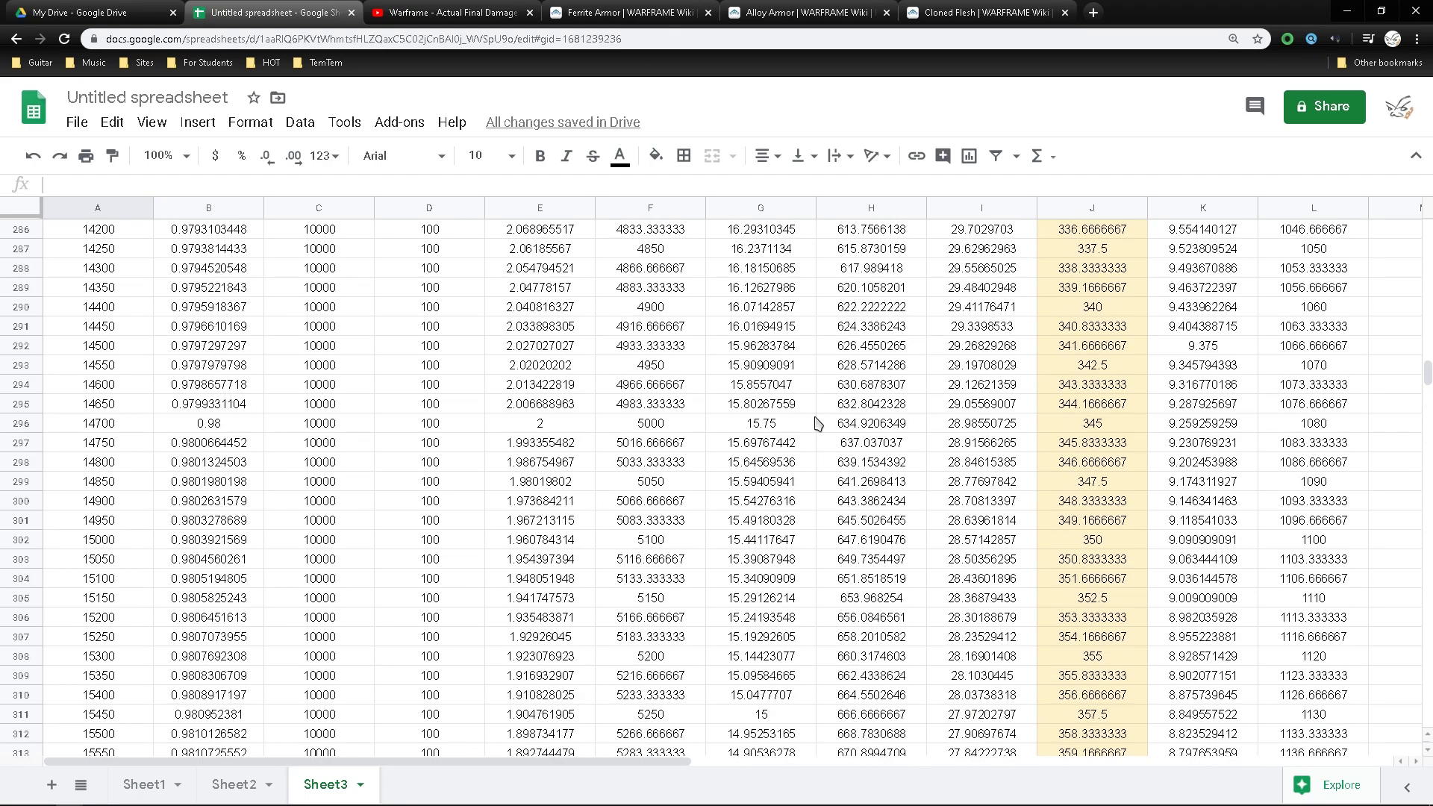
{"action": "scroll", "coordinate": [1198, 482], "scroll_direction": "up", "scroll_amount": 14}
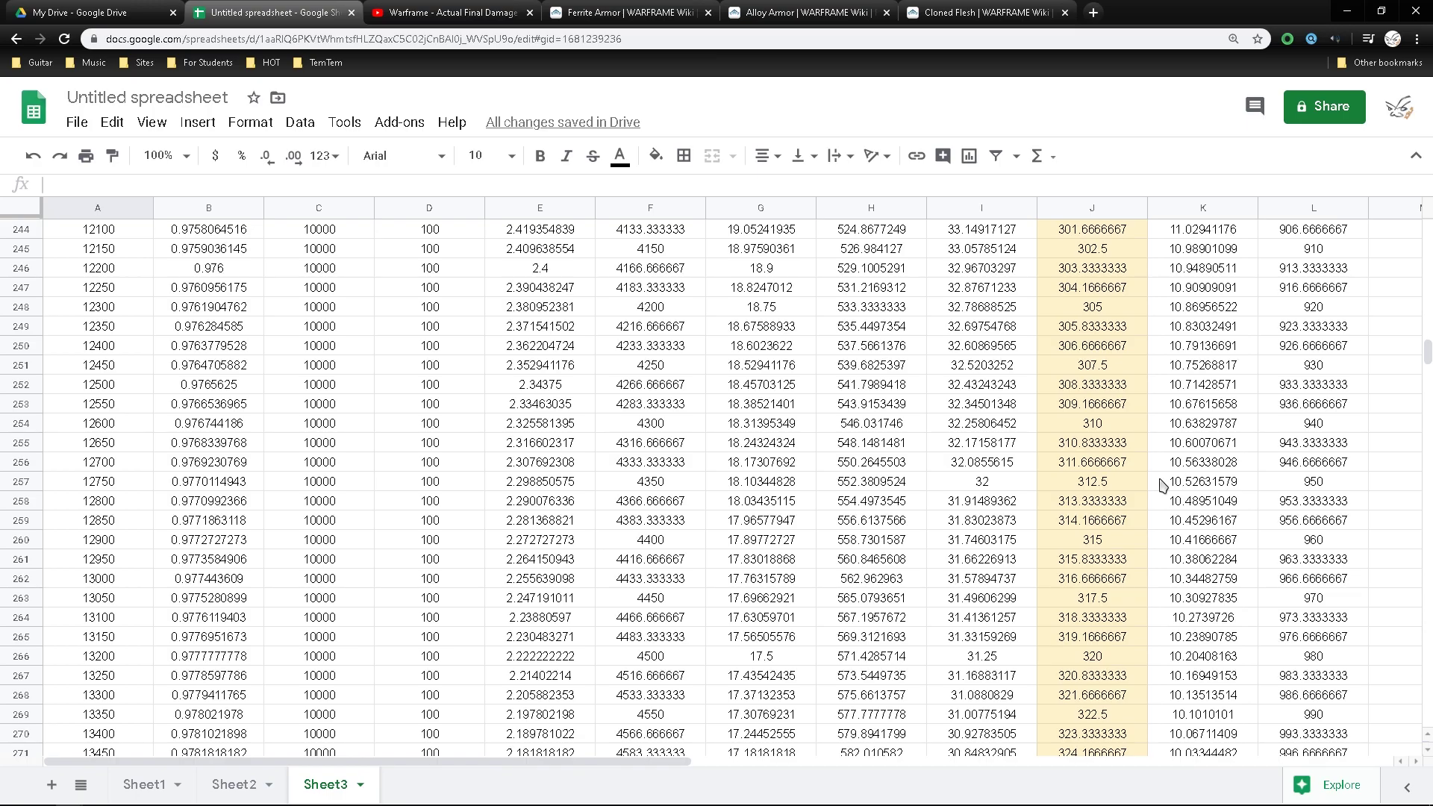
{"action": "scroll", "coordinate": [1162, 486], "scroll_direction": "up", "scroll_amount": 19}
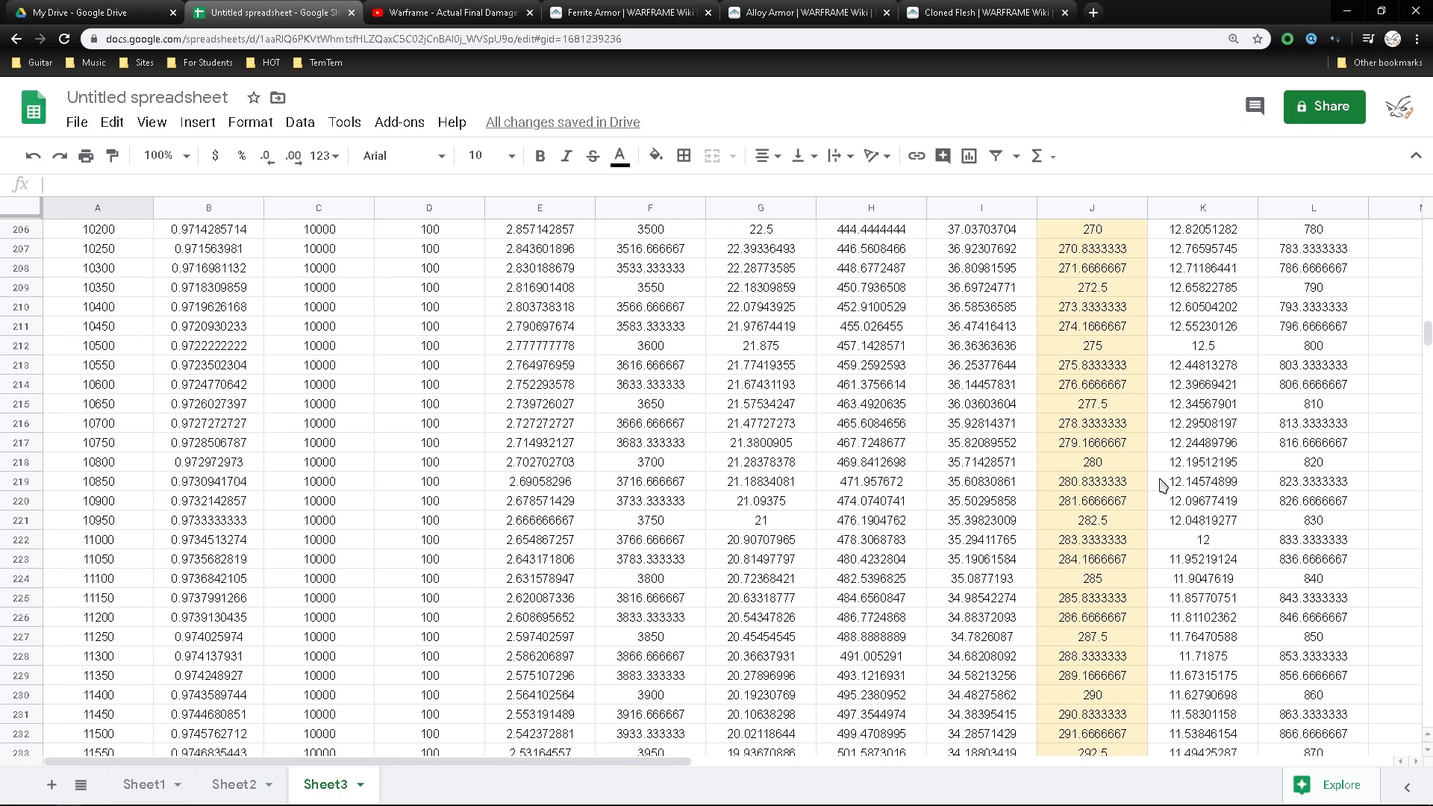
{"action": "scroll", "coordinate": [1162, 486], "scroll_direction": "up", "scroll_amount": 20}
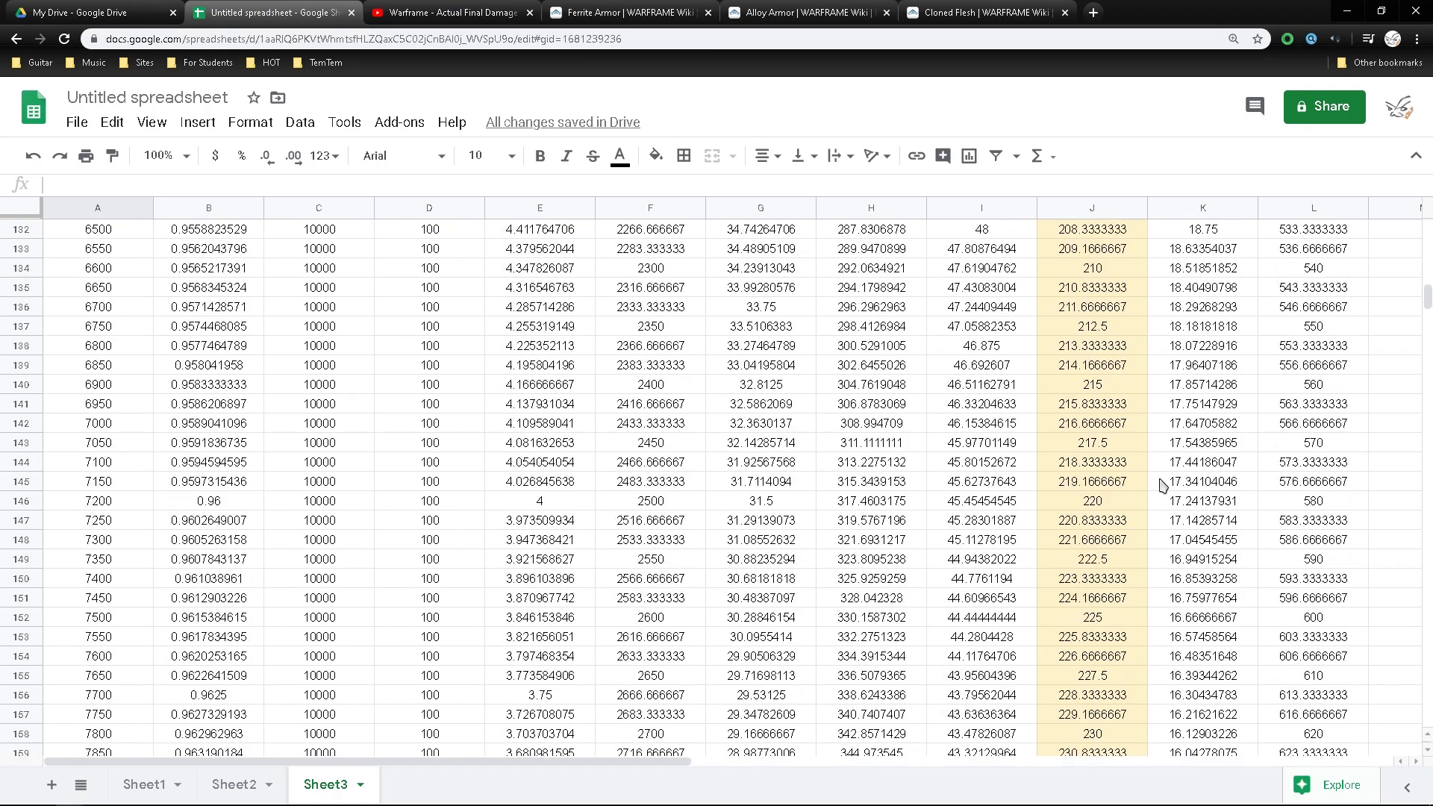
{"action": "scroll", "coordinate": [1161, 486], "scroll_direction": "up", "scroll_amount": 20}
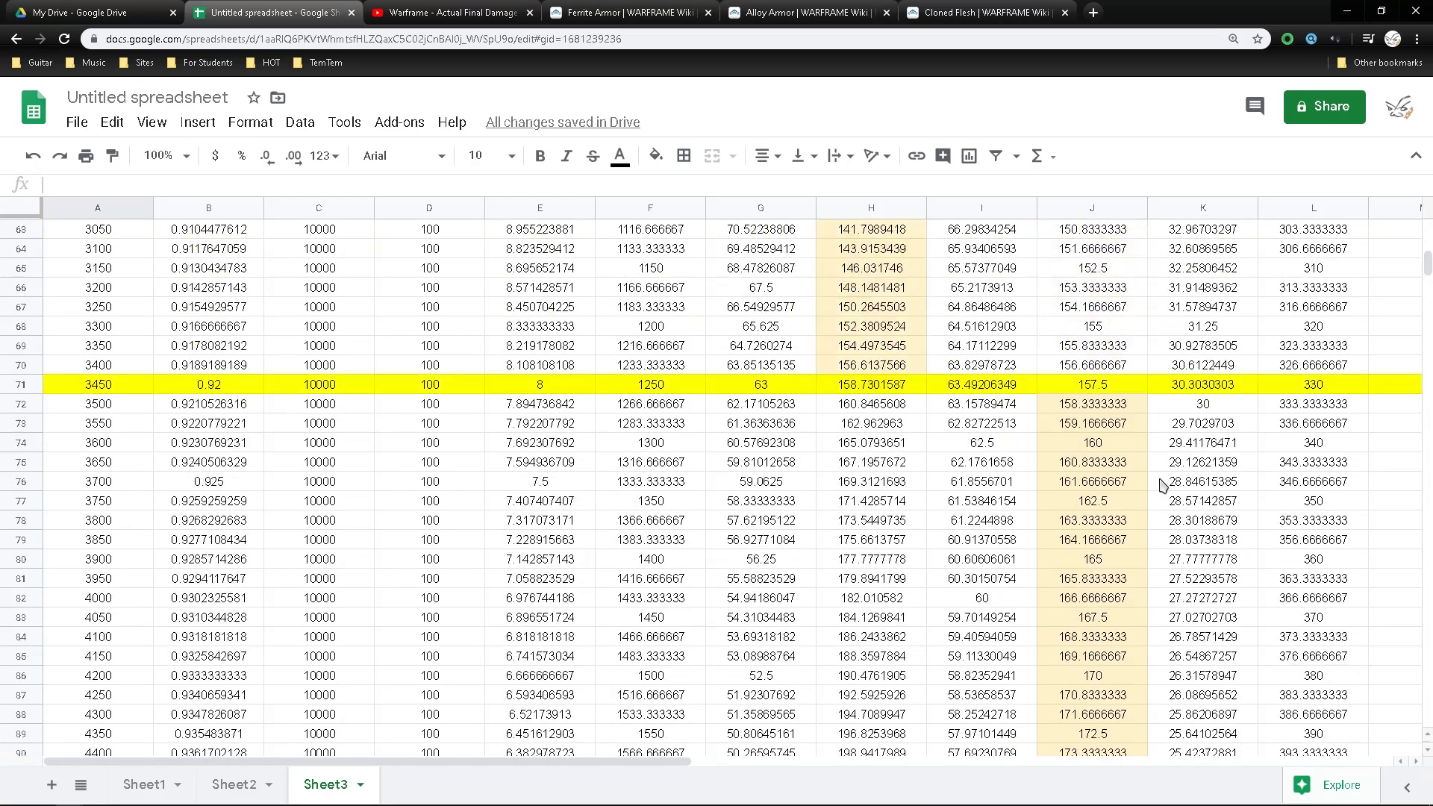
{"action": "scroll", "coordinate": [1162, 486], "scroll_direction": "down", "scroll_amount": 6}
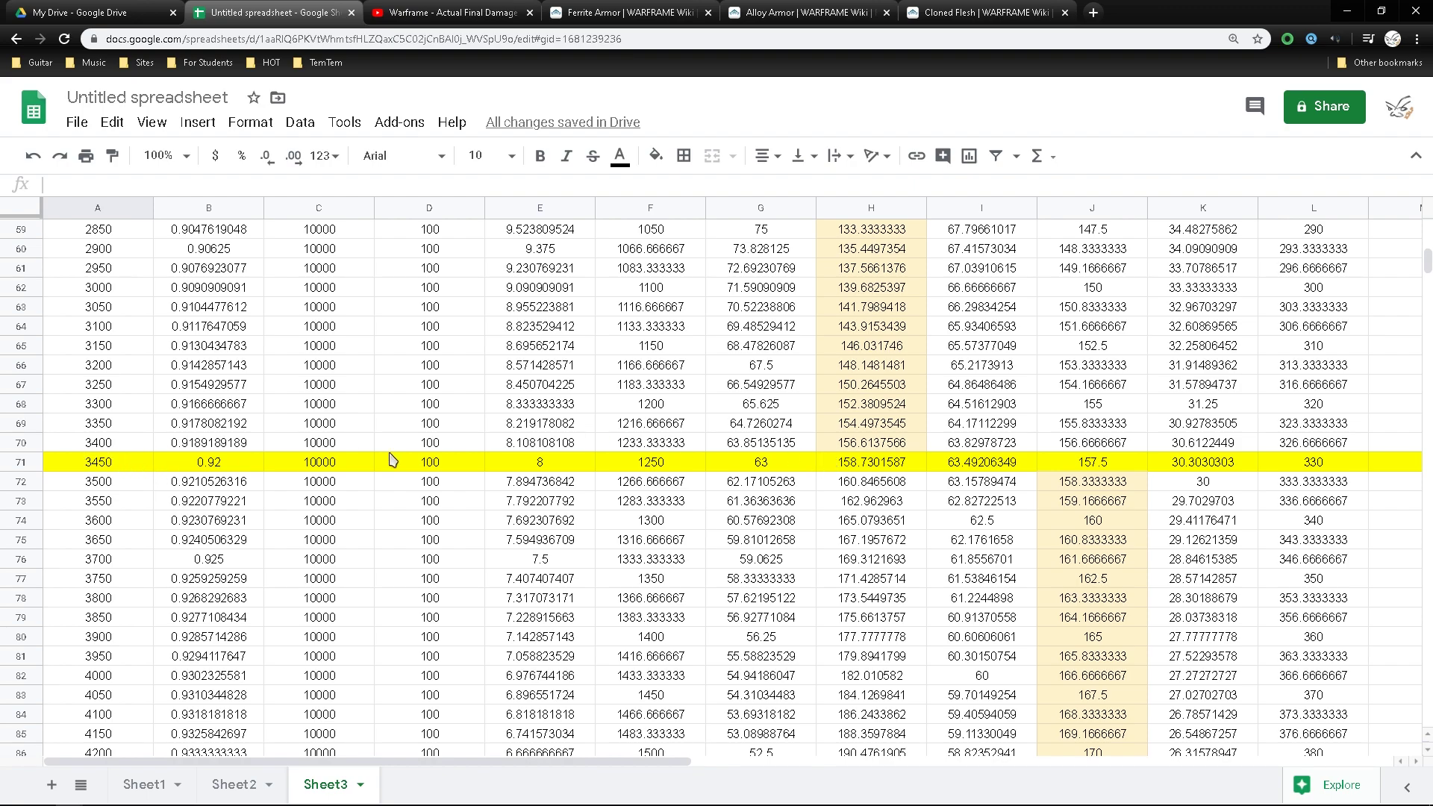
{"action": "scroll", "coordinate": [952, 464], "scroll_direction": "up", "scroll_amount": 3}
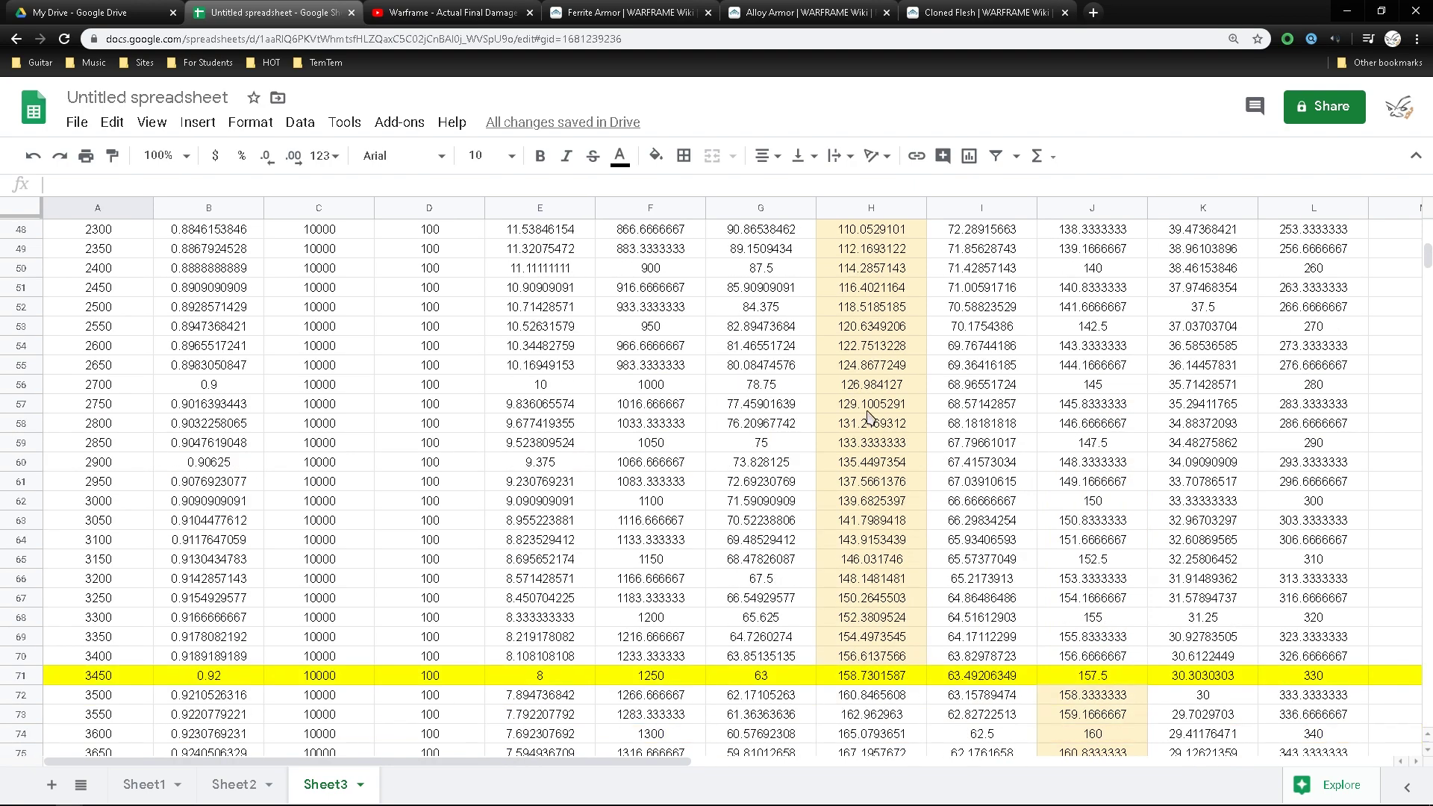
{"action": "scroll", "coordinate": [957, 568], "scroll_direction": "down", "scroll_amount": 4}
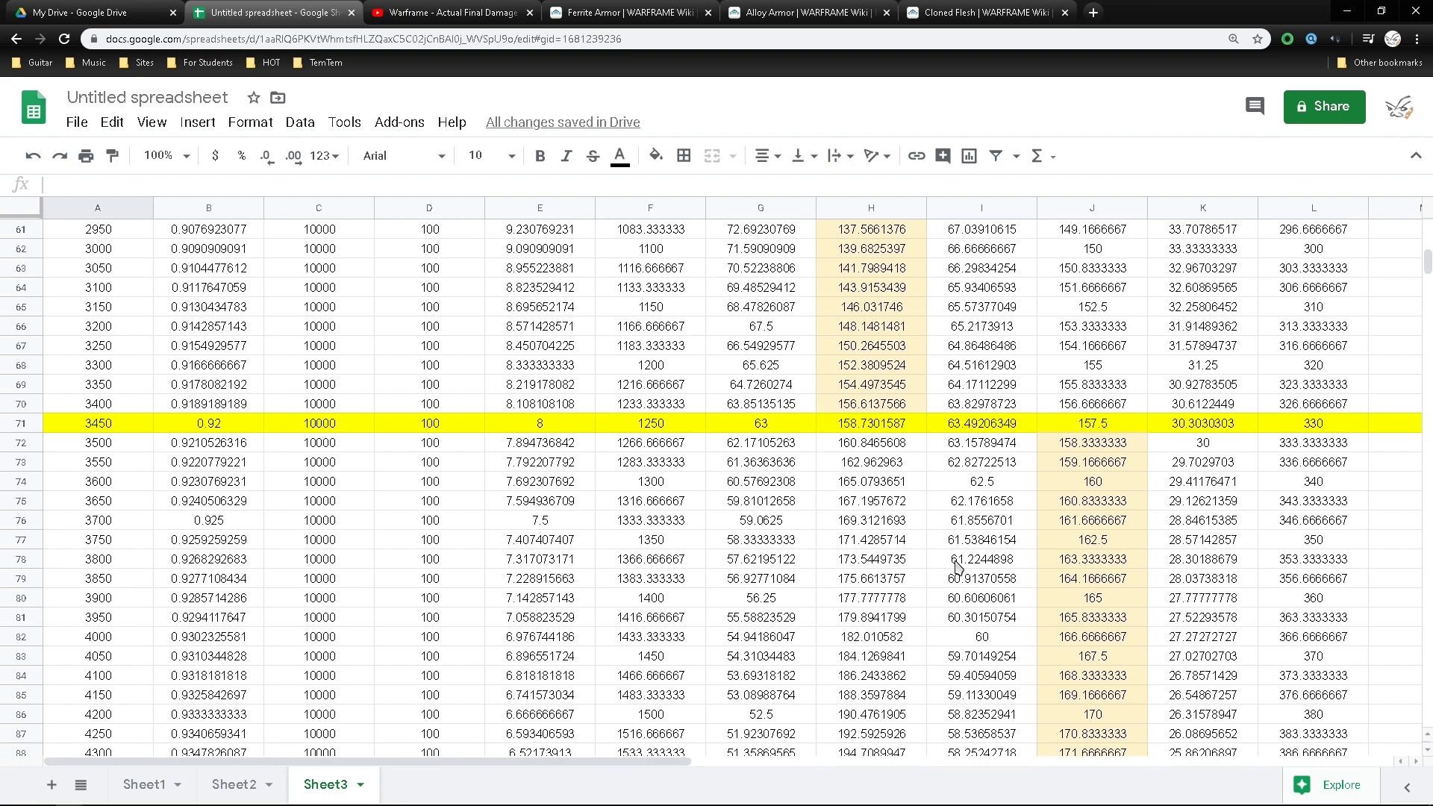
{"action": "scroll", "coordinate": [958, 567], "scroll_direction": "up", "scroll_amount": 9}
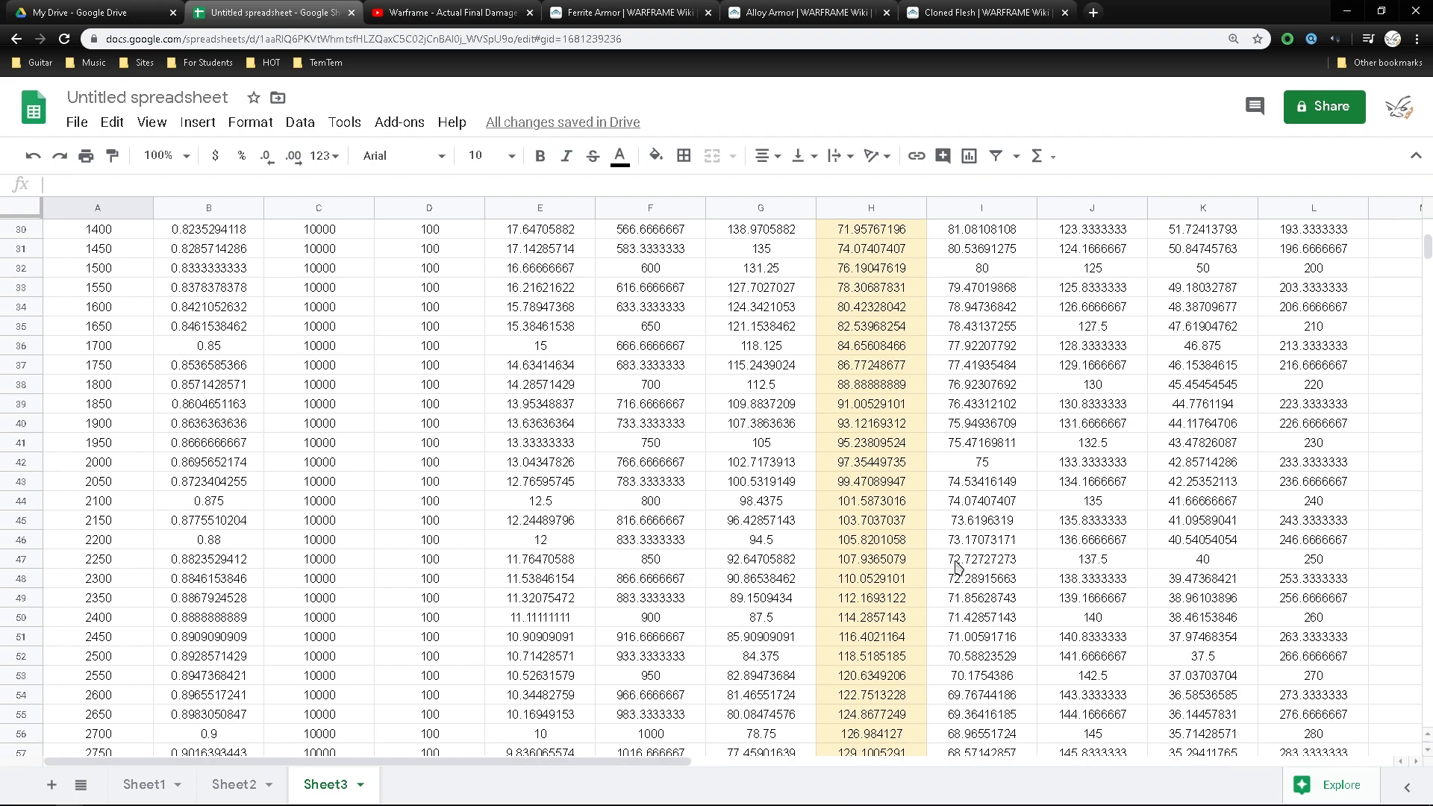
{"action": "scroll", "coordinate": [957, 567], "scroll_direction": "up", "scroll_amount": 9}
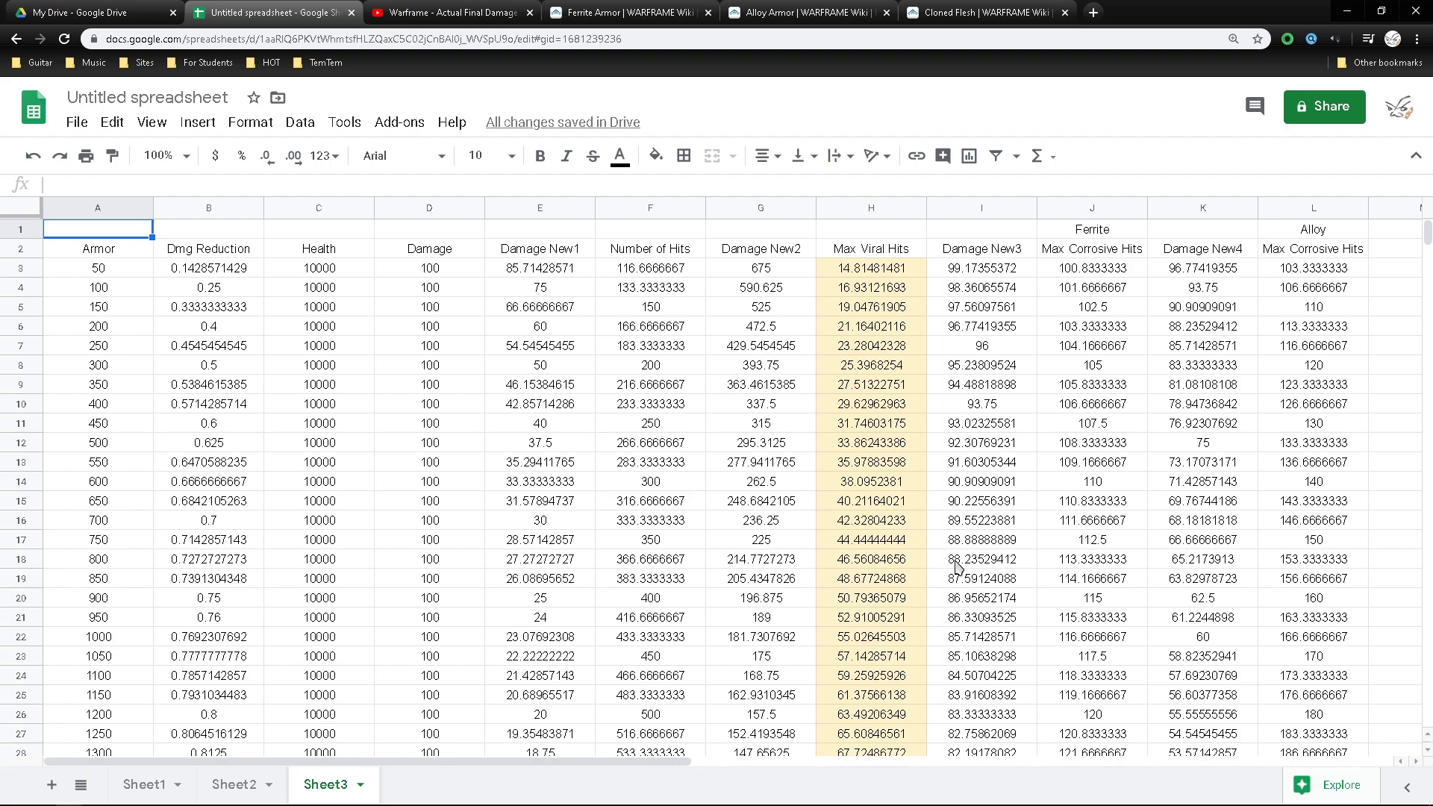
{"action": "scroll", "coordinate": [958, 567], "scroll_direction": "down", "scroll_amount": 19}
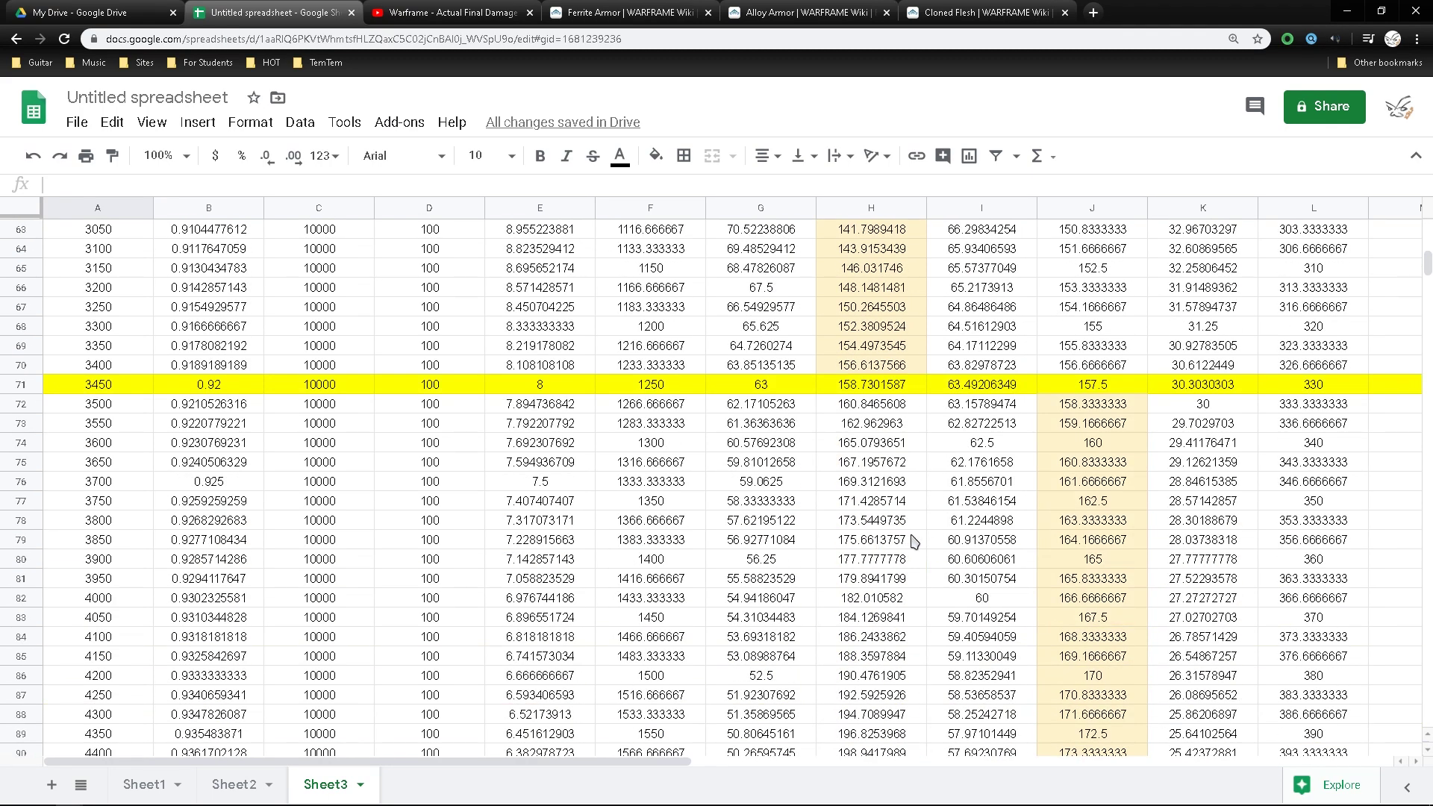
{"action": "scroll", "coordinate": [914, 541], "scroll_direction": "down", "scroll_amount": 5}
{"action": "scroll", "coordinate": [913, 541], "scroll_direction": "up", "scroll_amount": 7}
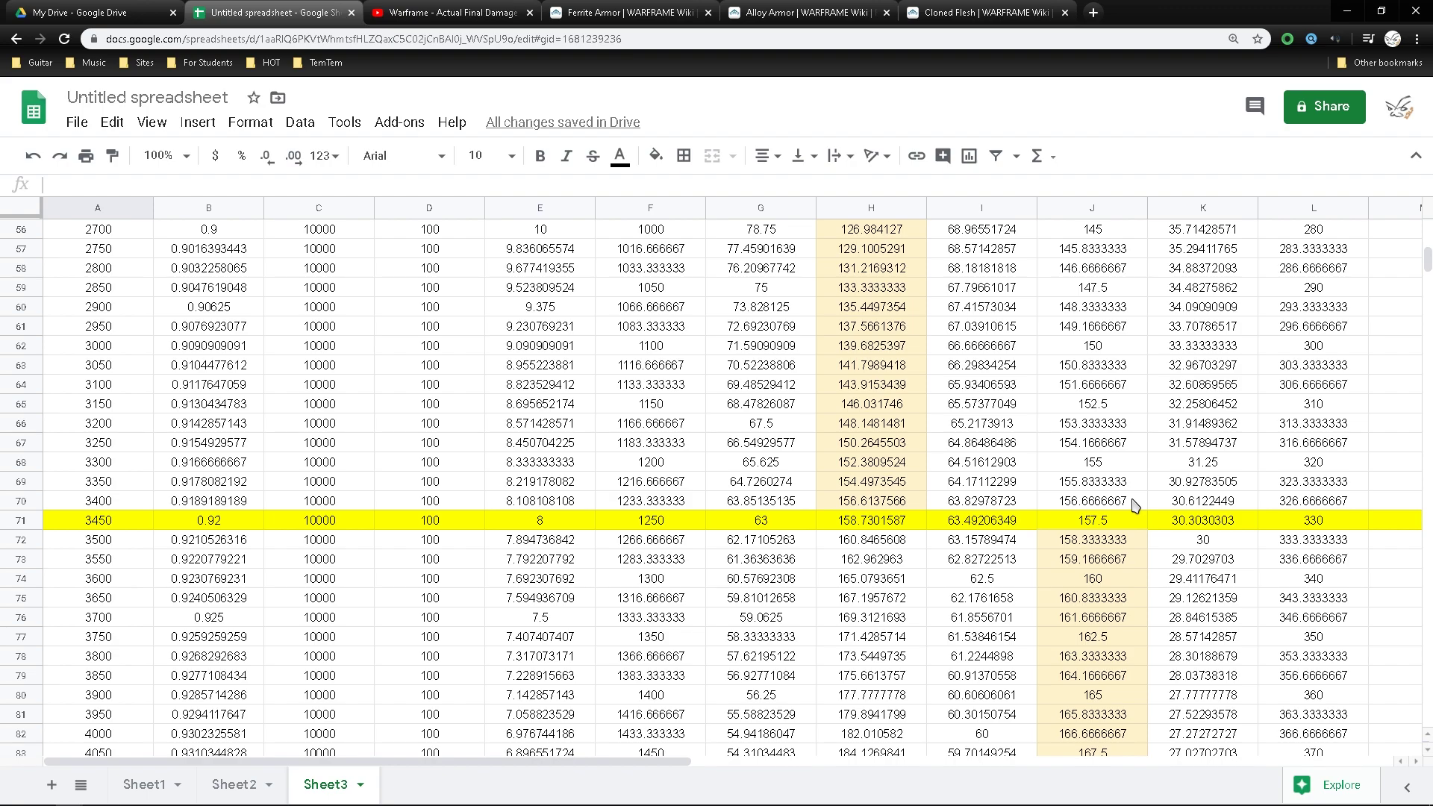
{"action": "key", "text": "ctrl+Home"}
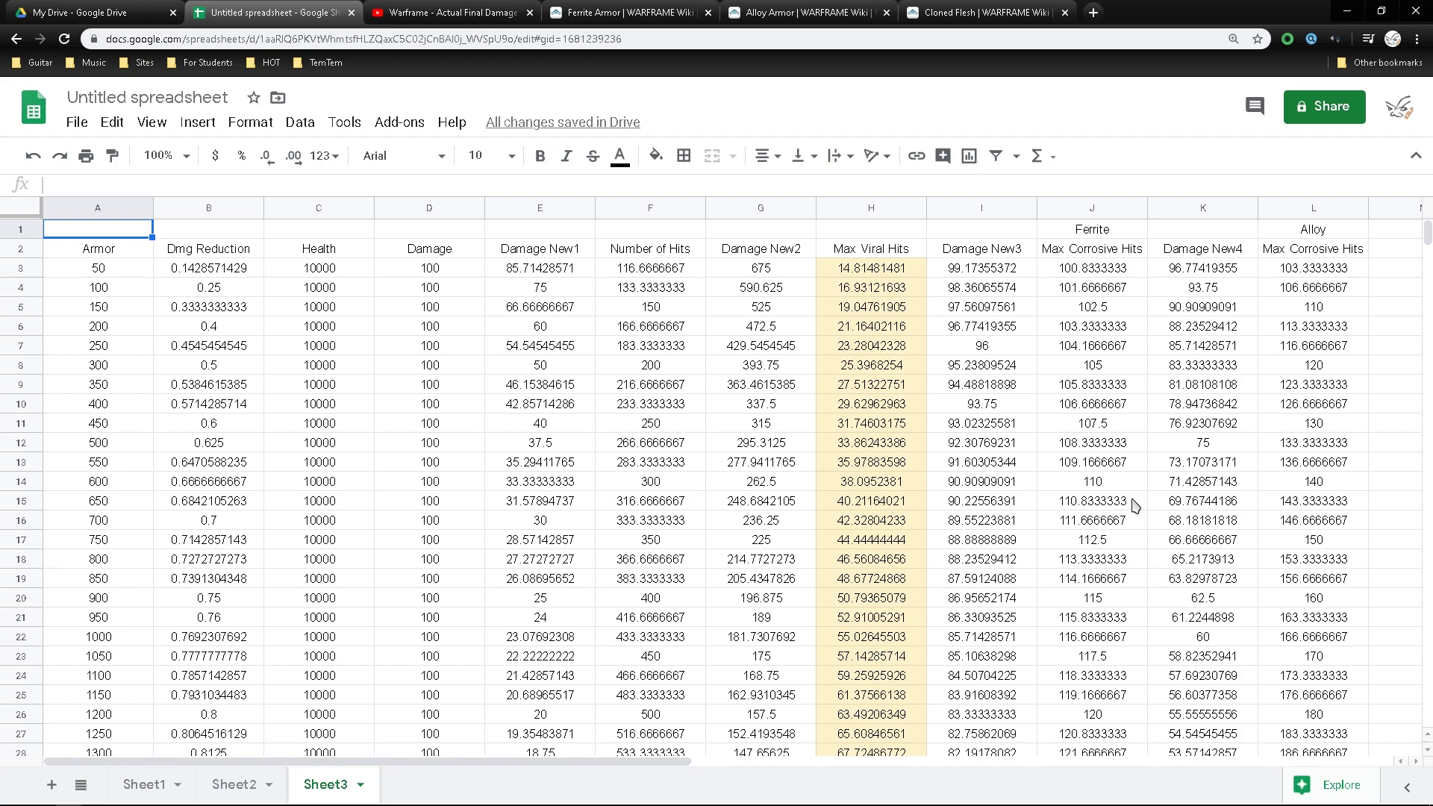
{"action": "scroll", "coordinate": [992, 522], "scroll_direction": "down", "scroll_amount": 20}
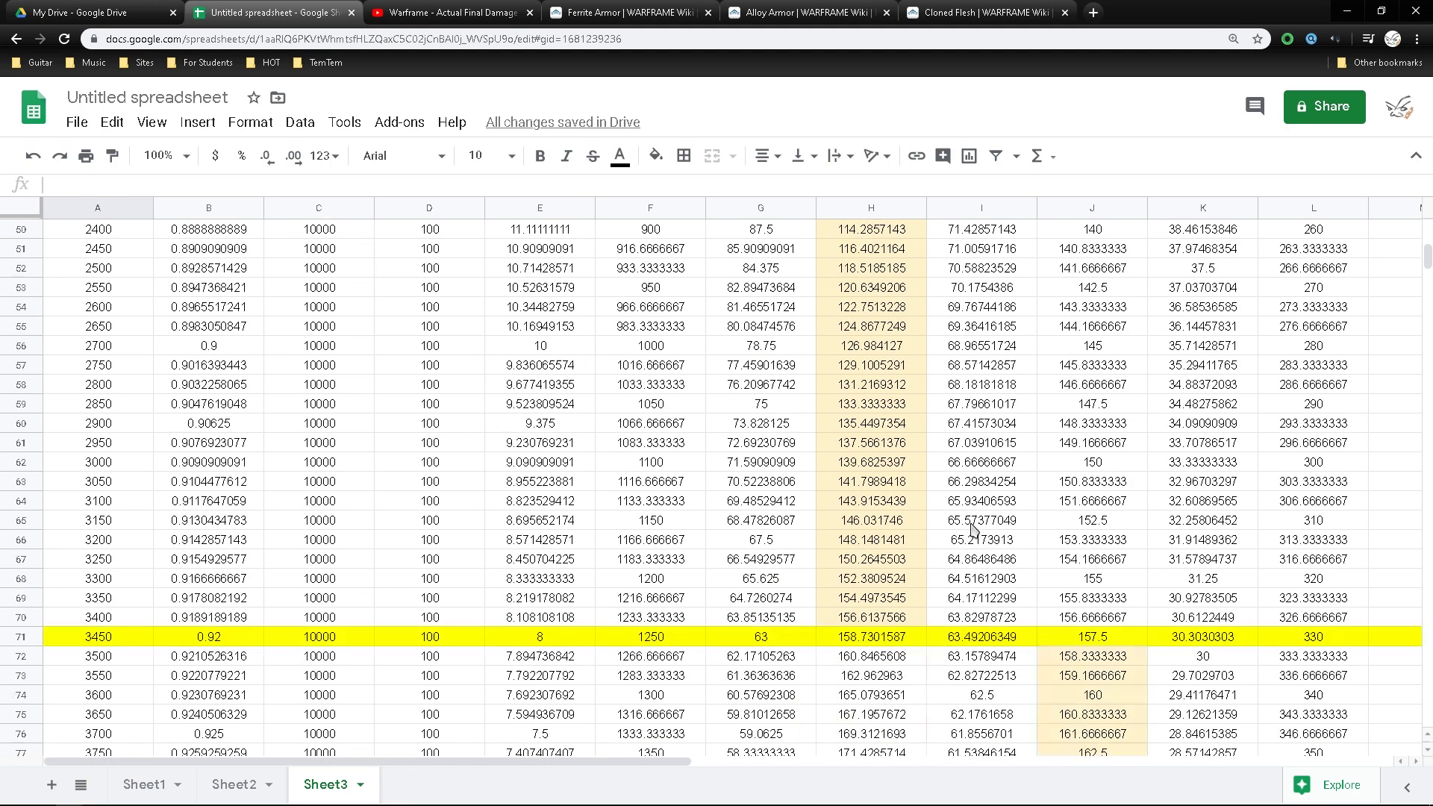